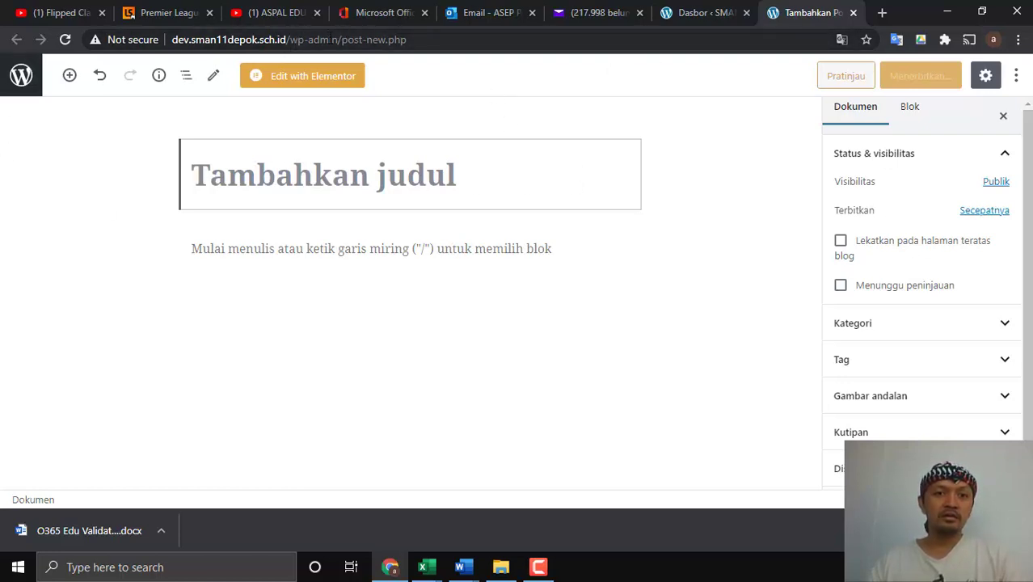
Open the site's admin dashboard at dev.sman11depok.sch.id/wp-admin in a new browser tab.
drag(338, 39, 171, 39)
key(ctrl+c)
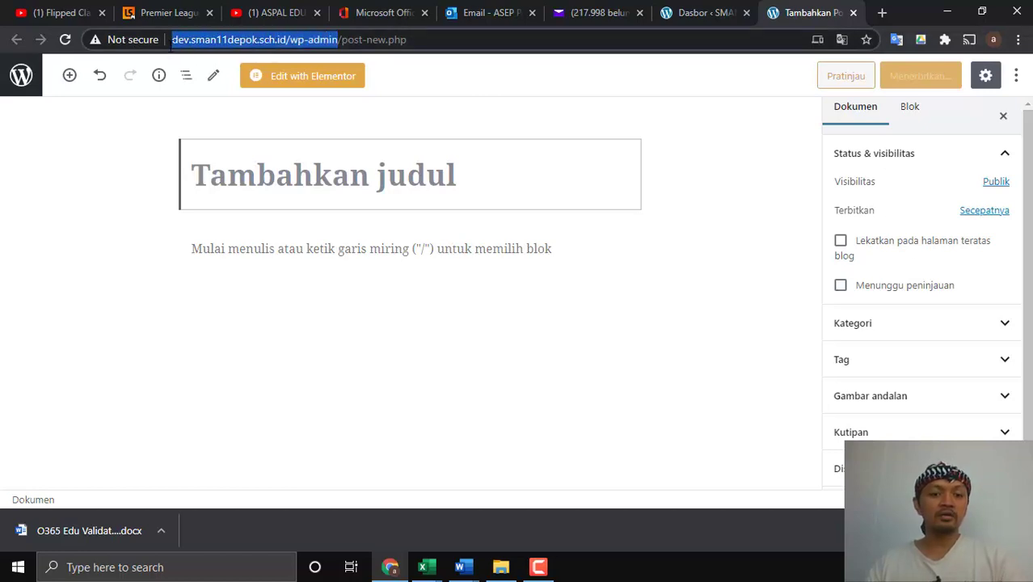
click(882, 12)
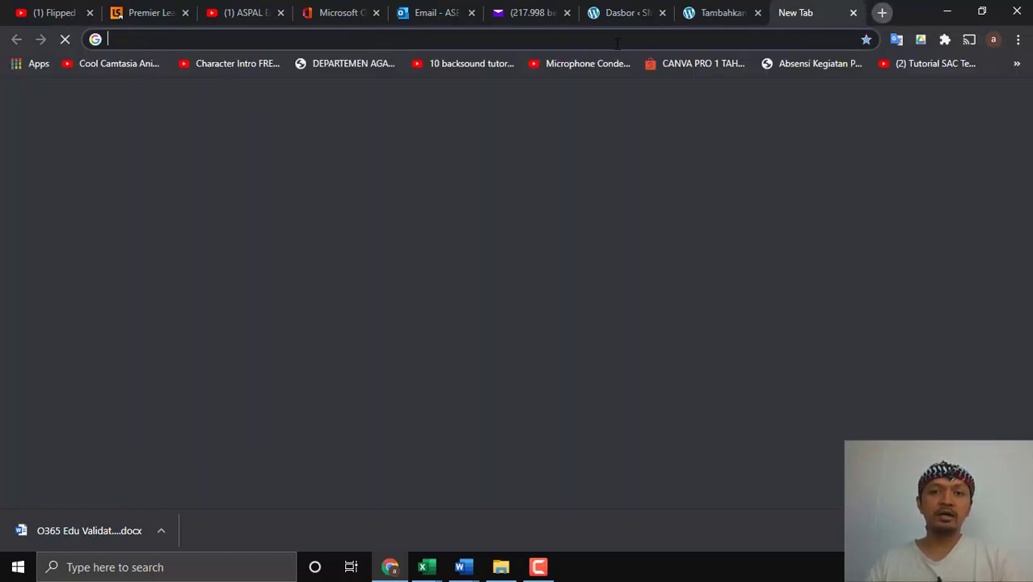
click(617, 40)
key(ctrl+v)
key(Return)
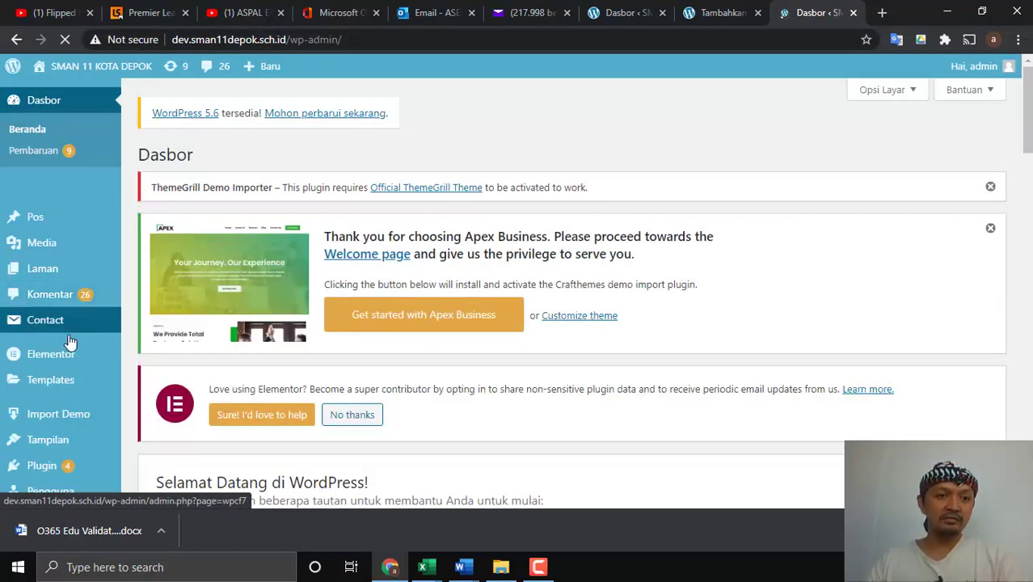
Go to the installed plugins list and open the page for adding a new plugin.
scroll(70, 340, down, 1)
scroll(58, 300, down, 1)
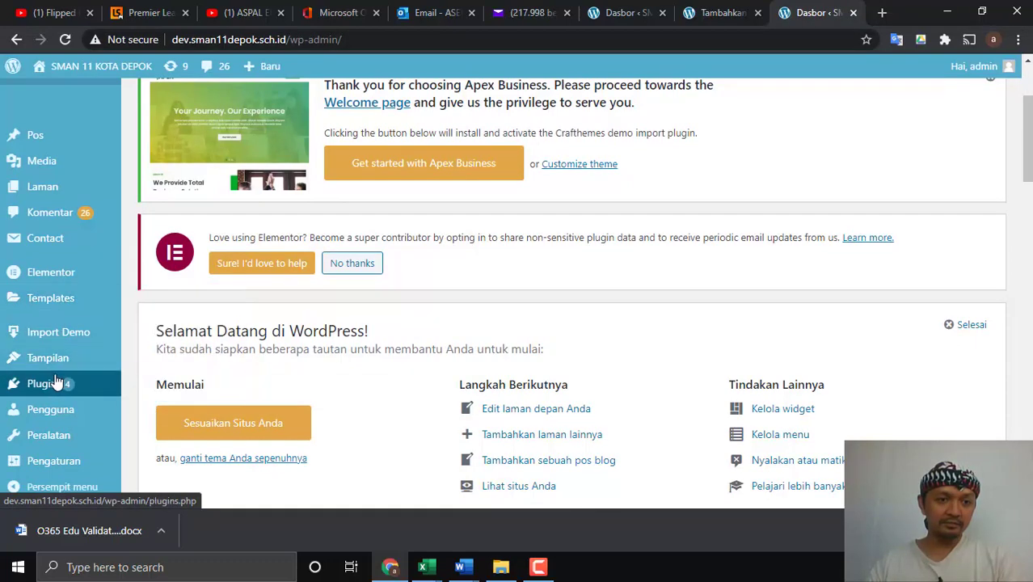
mouse_move(65, 383)
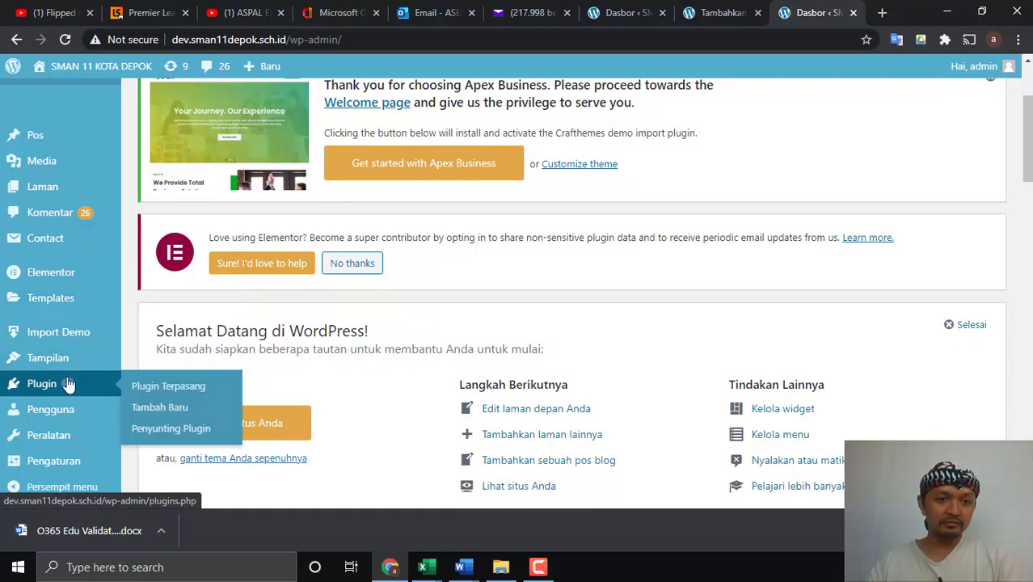
click(167, 388)
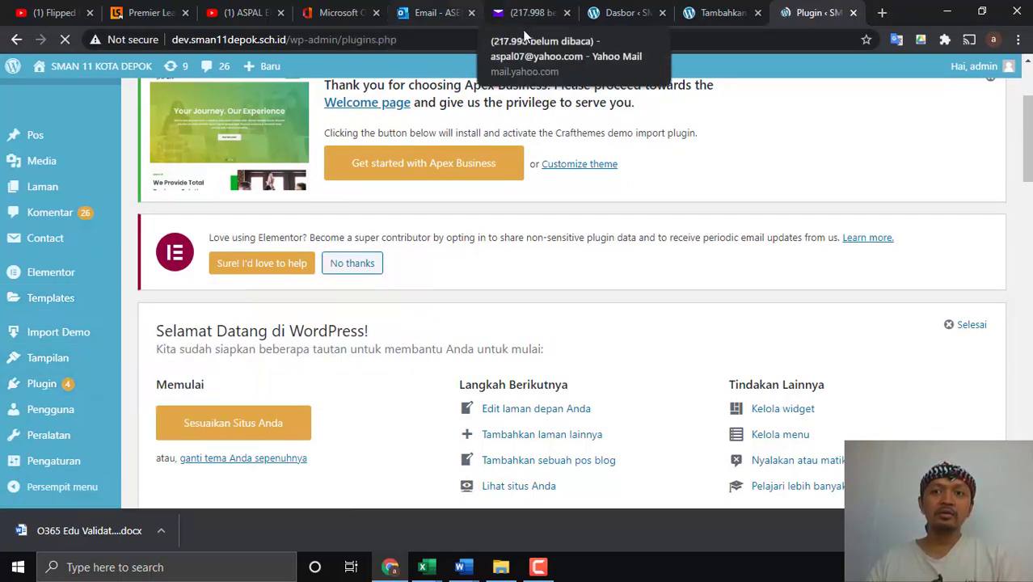
scroll(283, 295, down, 2)
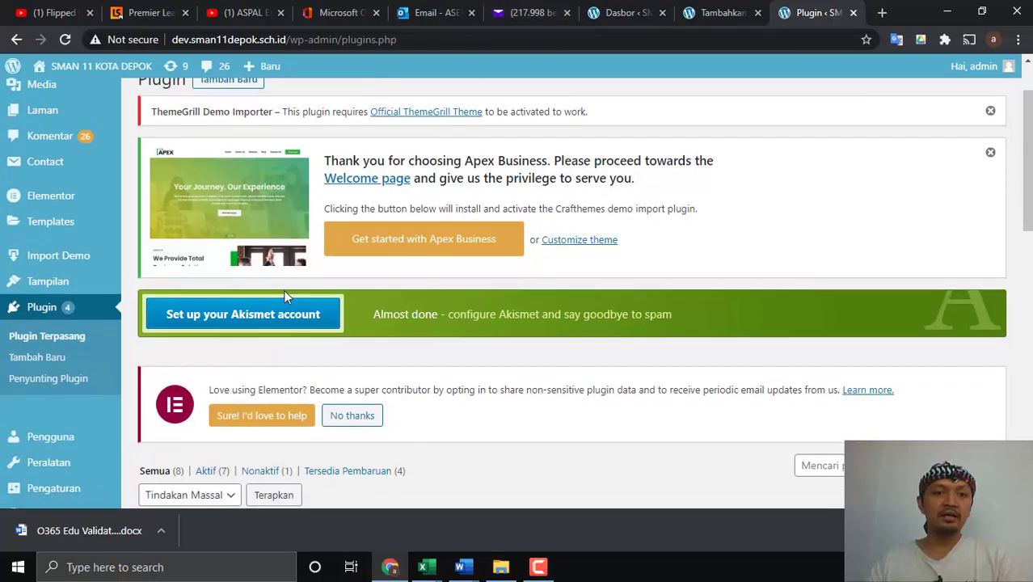
scroll(284, 294, up, 1)
click(228, 154)
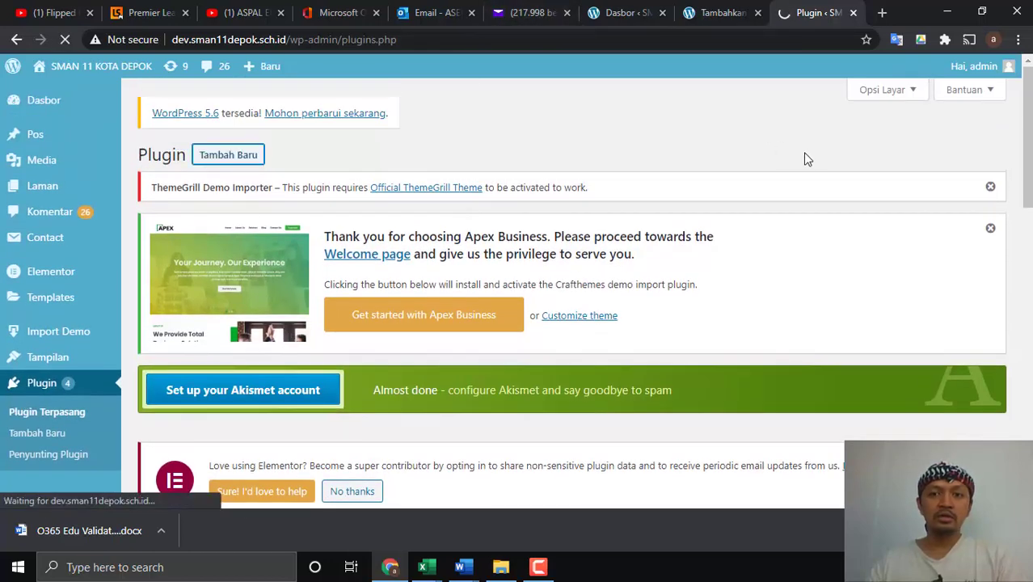
Search the plugin directory for "elementor" and locate the Elementor Website Builder entry.
scroll(857, 238, down, 2)
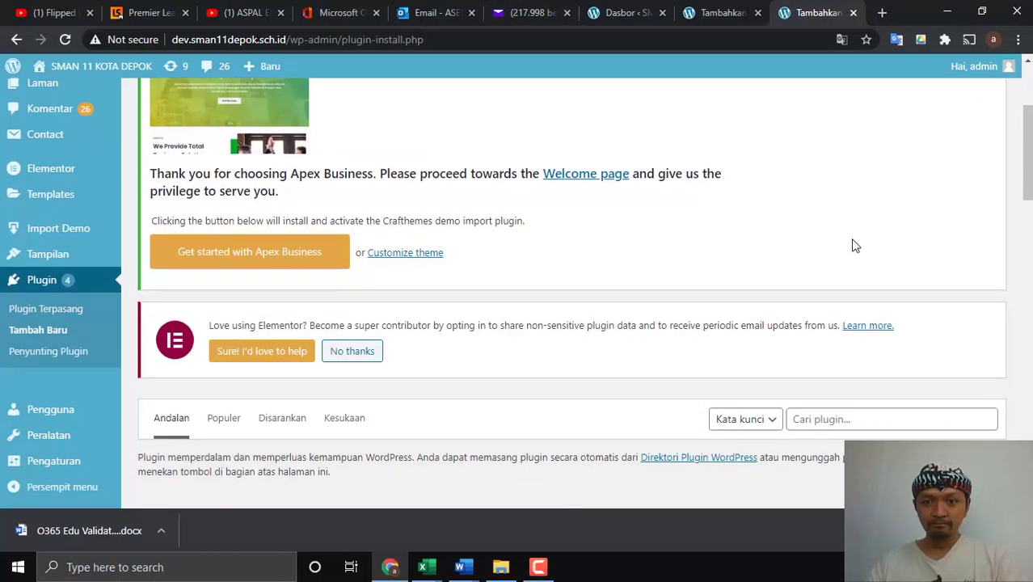
scroll(855, 245, down, 2)
click(801, 230)
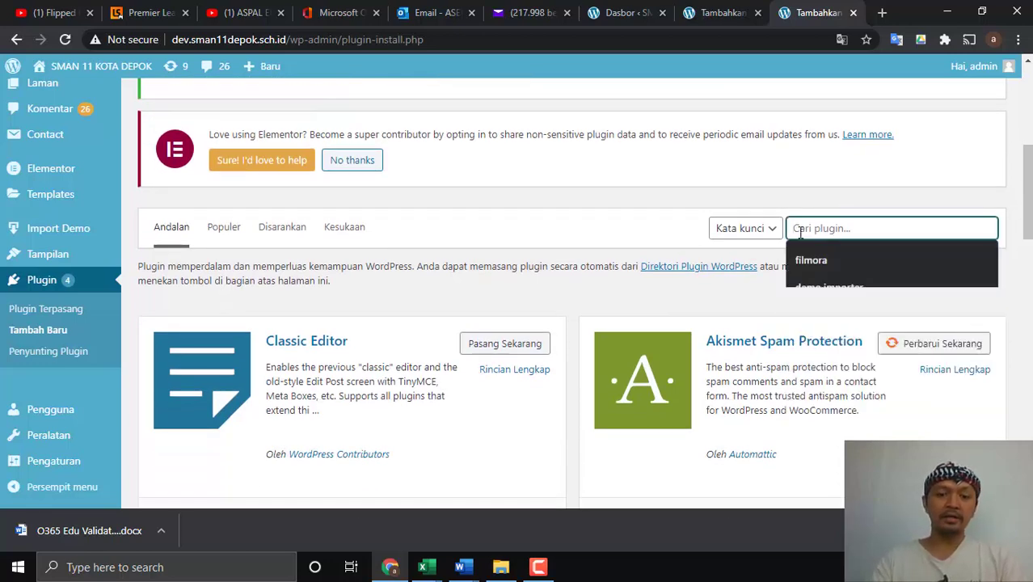
text(elem)
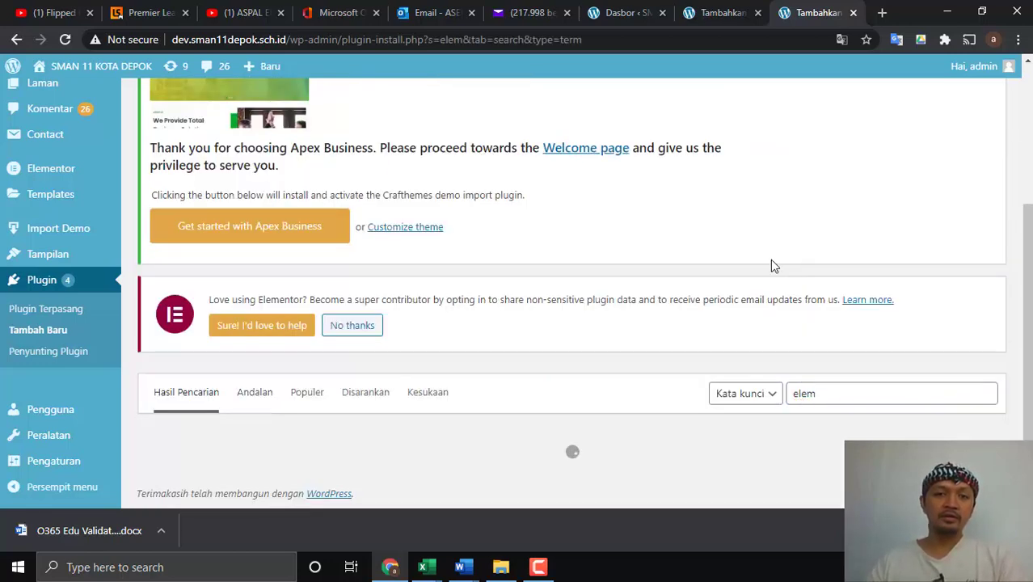
click(824, 389)
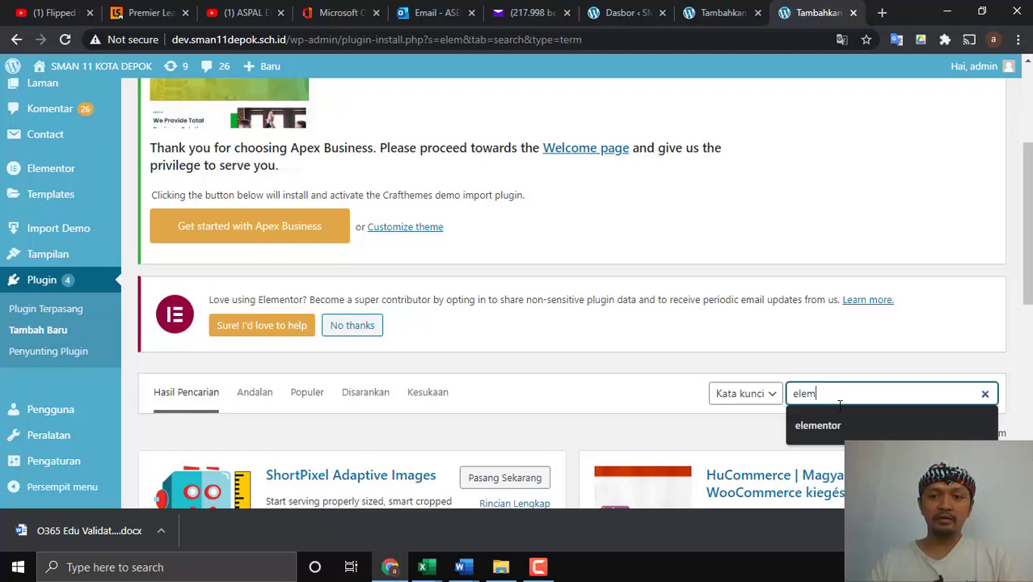
click(841, 423)
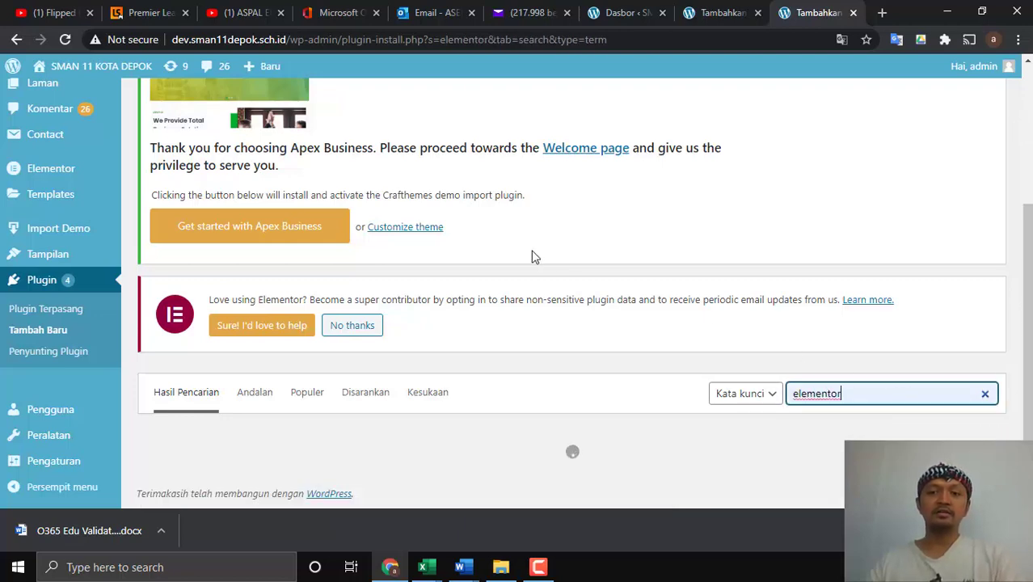
scroll(537, 288, down, 5)
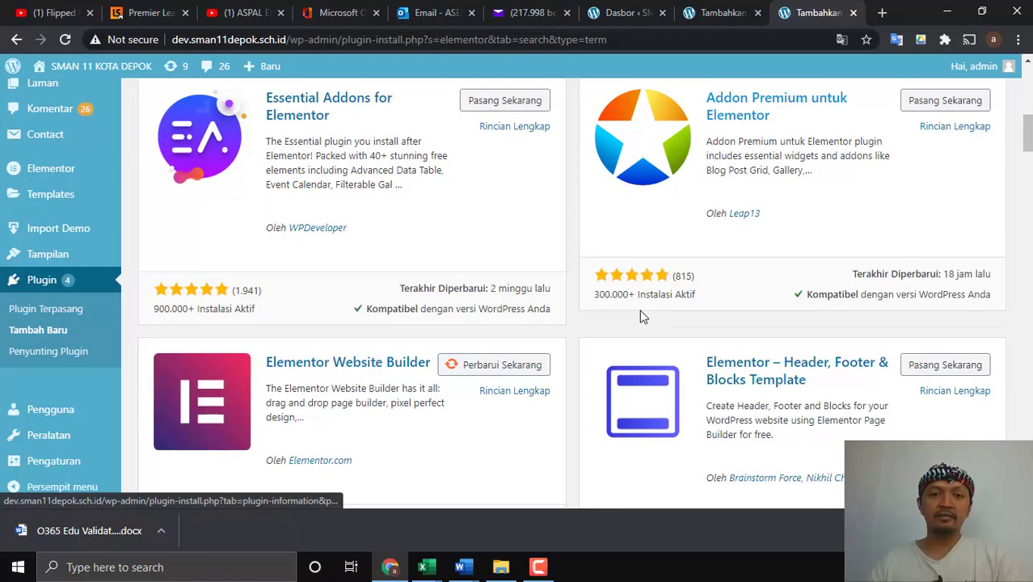
scroll(641, 316, up, 1)
scroll(590, 319, down, 3)
scroll(404, 312, down, 2)
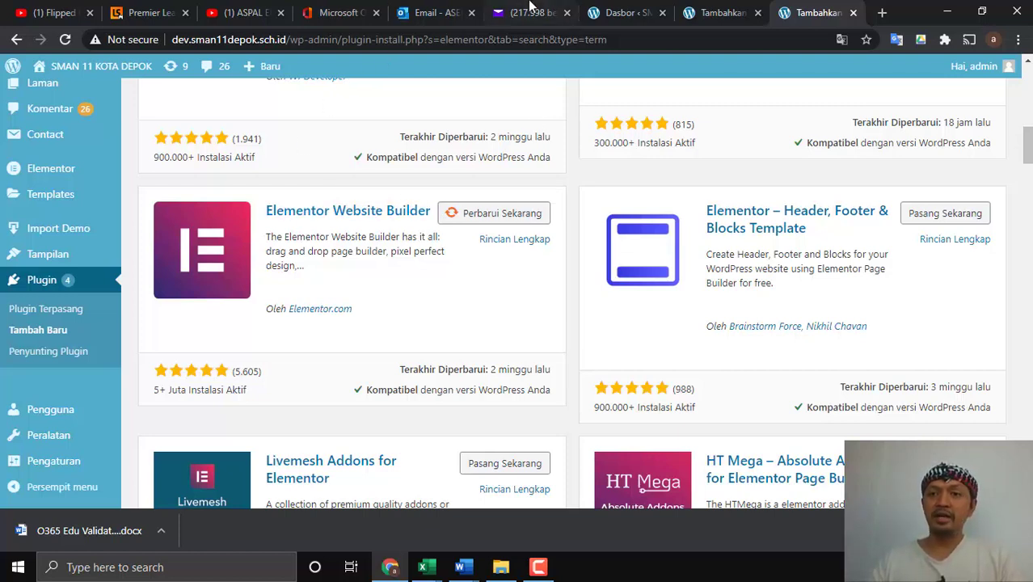
Return to the unsaved new post and title it "EKSTRA KURIKULER DI SMAN 11 DEPOK".
click(720, 12)
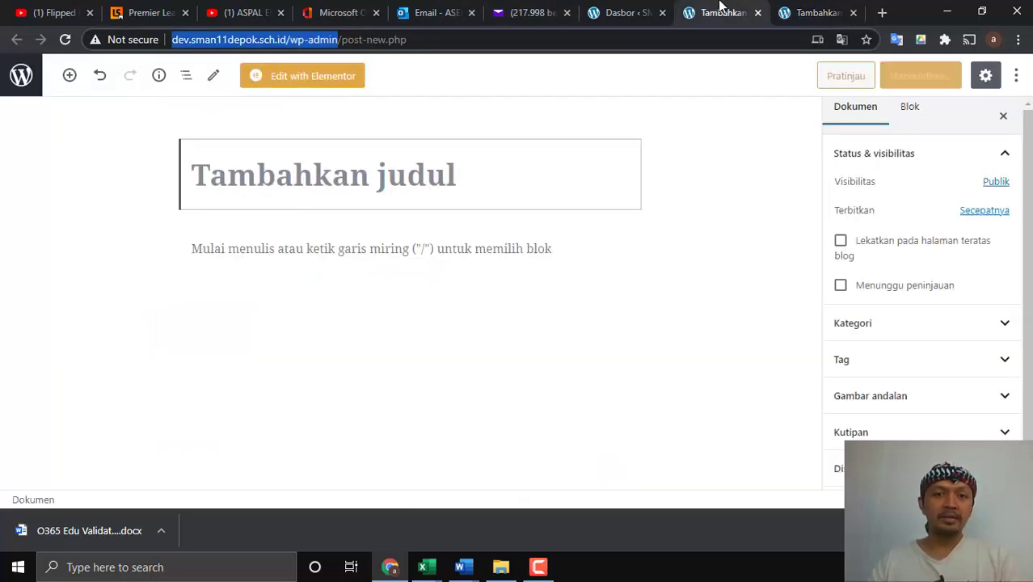
click(793, 8)
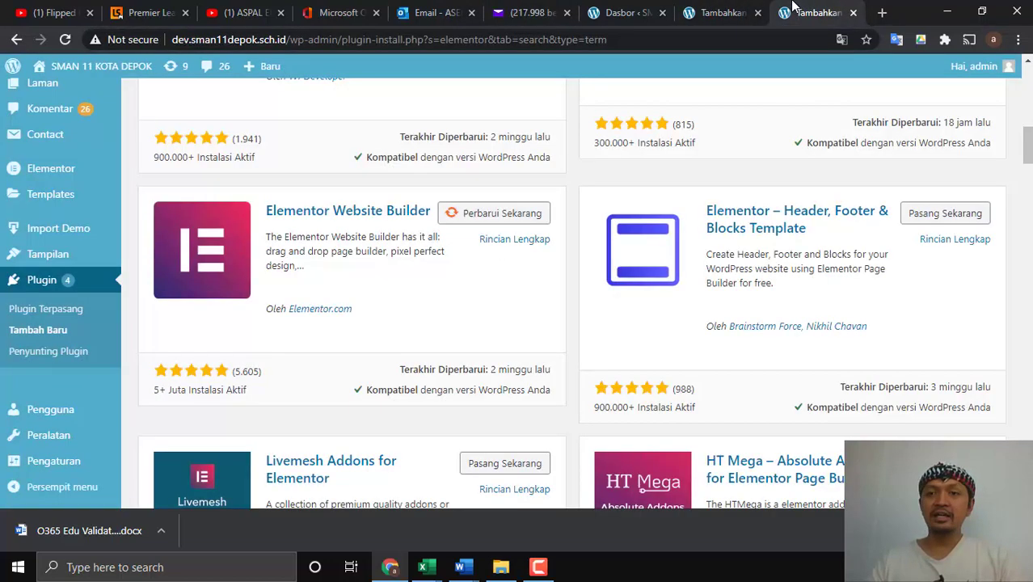
click(748, 9)
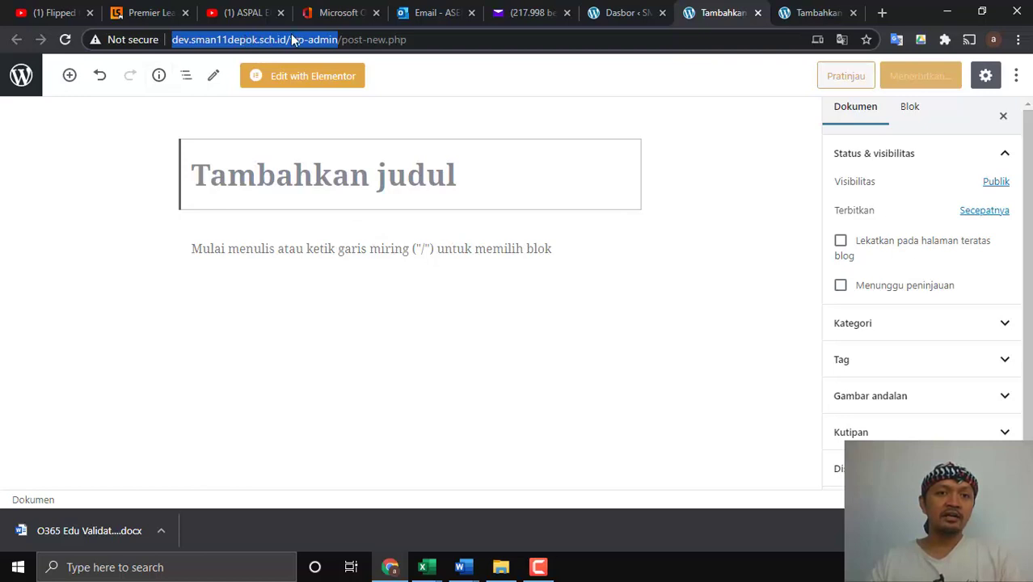
click(412, 38)
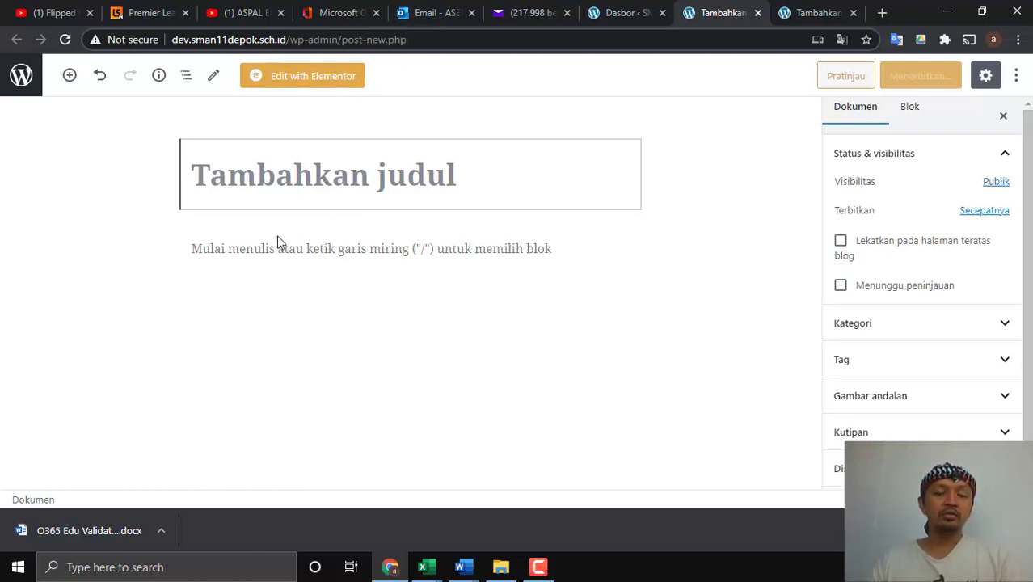
click(322, 174)
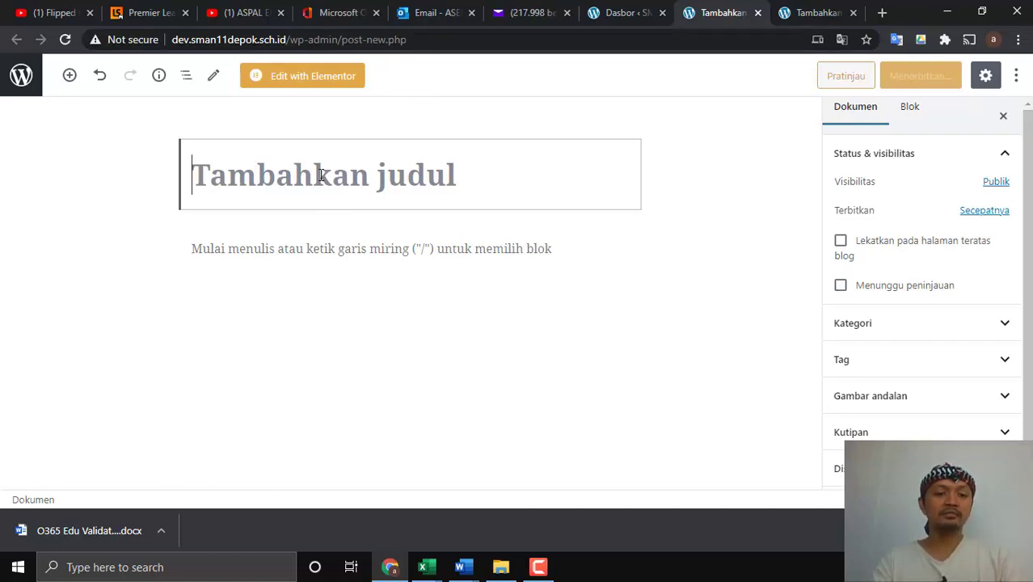
text(EK)
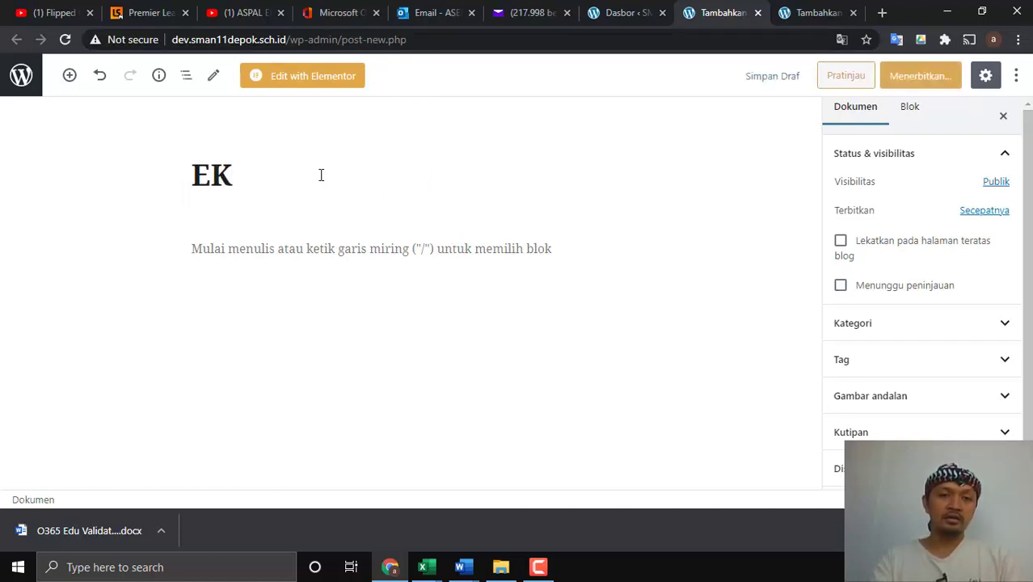
text(STRA K)
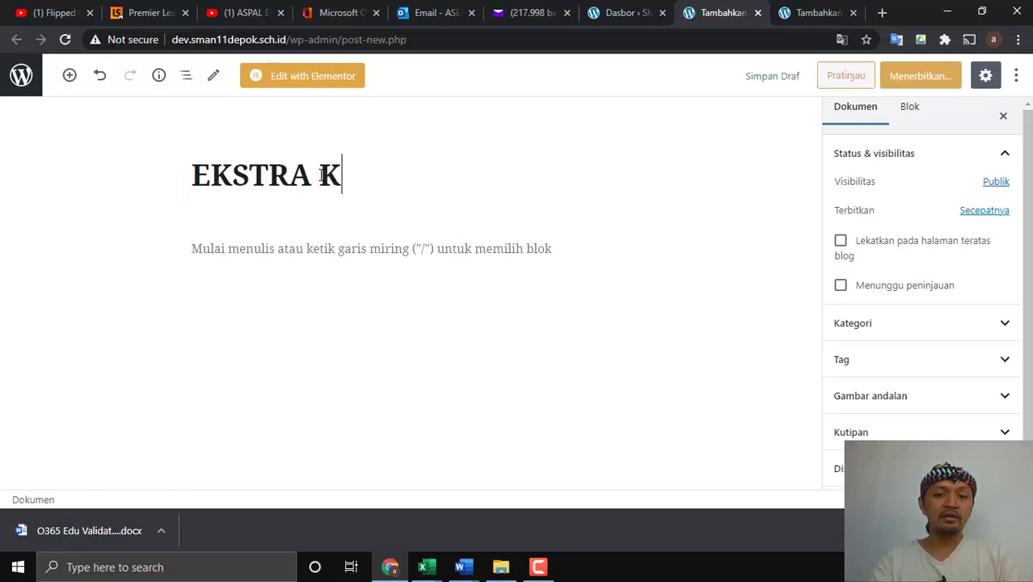
text(URIKULER)
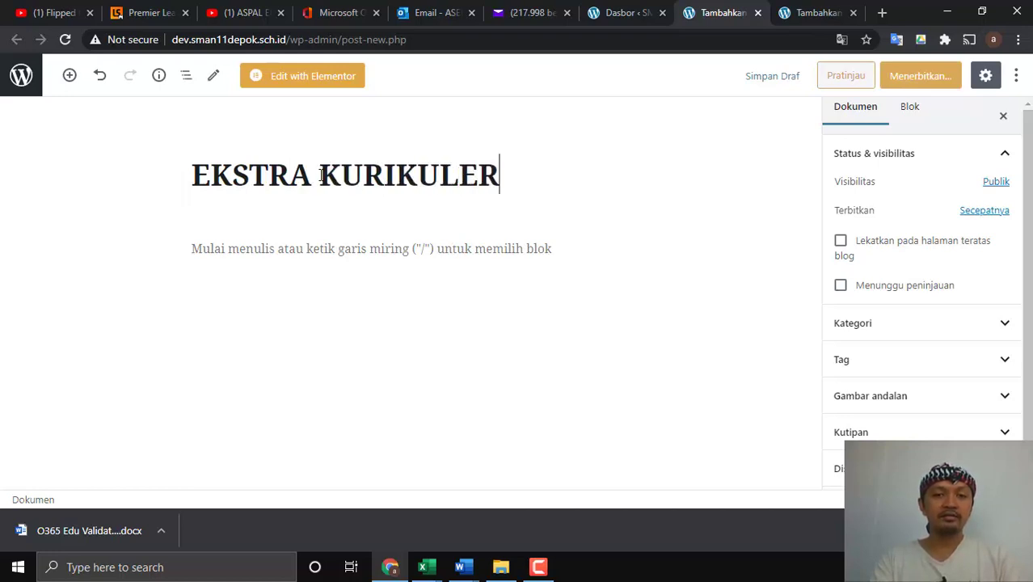
text( DI SMAN)
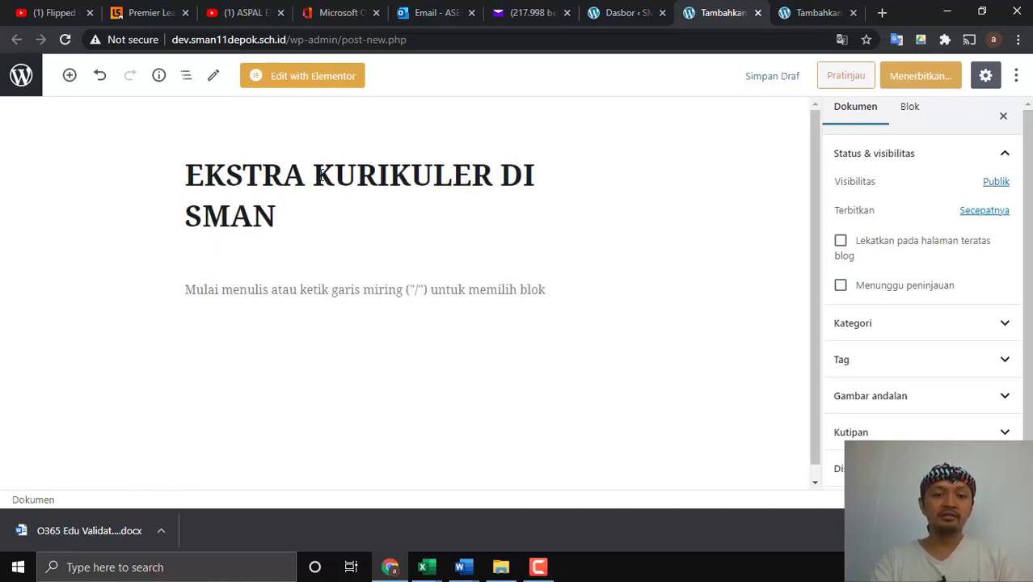
text( 11 DEPOK)
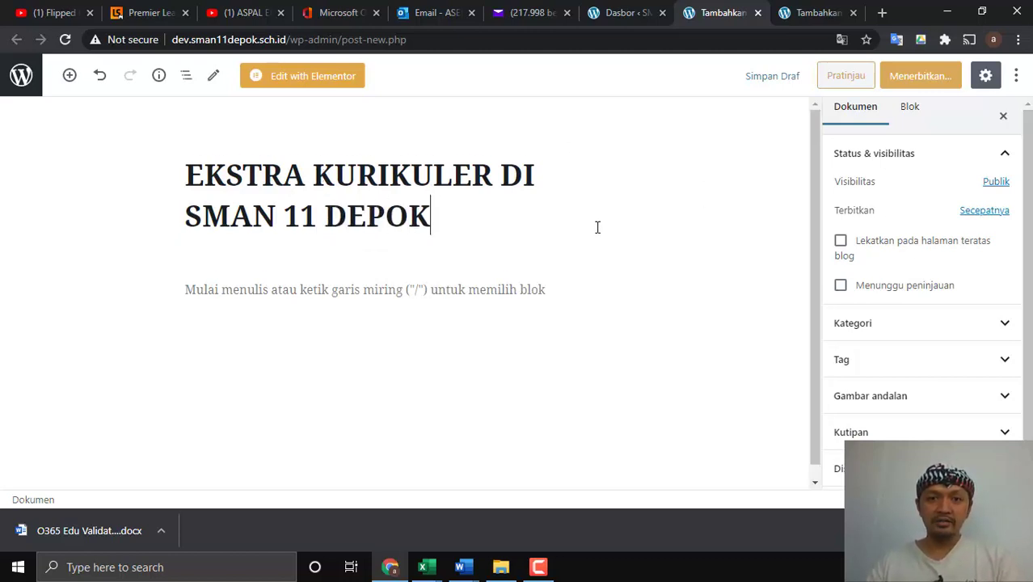
Open the post for editing with Elementor and close the Navigator window.
scroll(597, 227, down, 1)
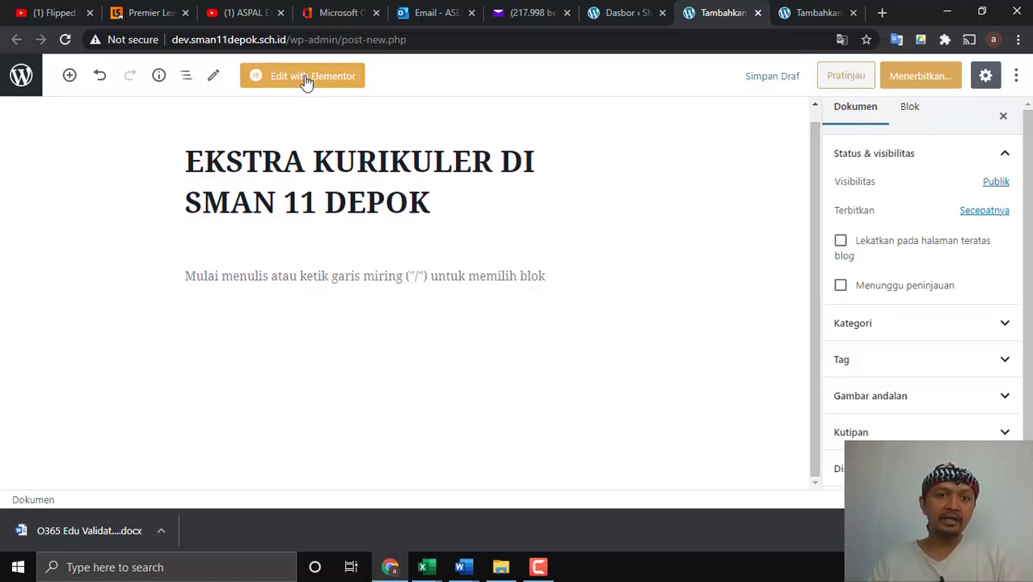
click(338, 81)
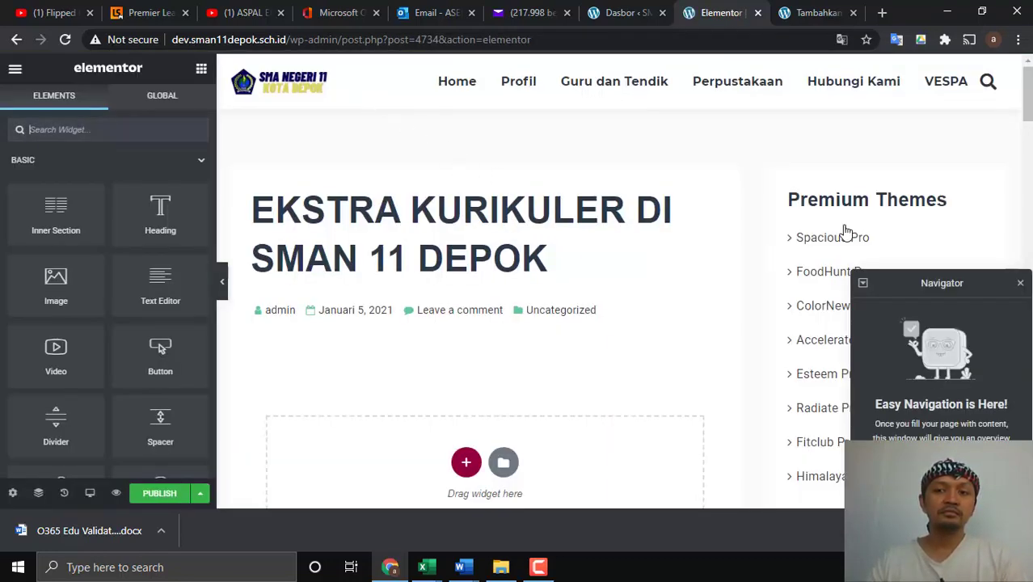
click(1020, 283)
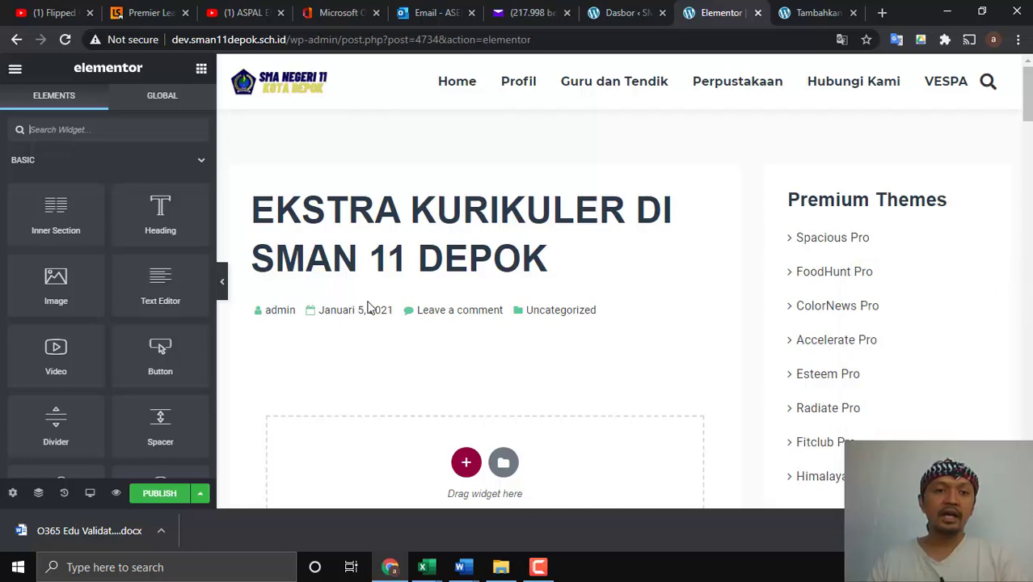
Examine the post's page layout, from the title and post details to the empty widget area and comment section.
scroll(453, 332, down, 2)
scroll(456, 334, up, 2)
scroll(449, 335, down, 4)
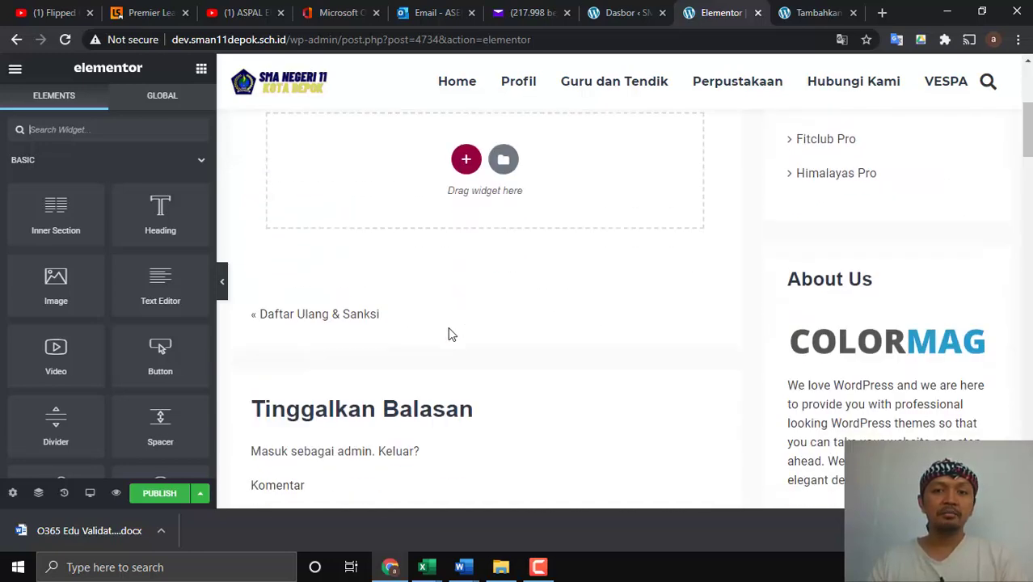
scroll(451, 334, down, 3)
scroll(451, 335, up, 6)
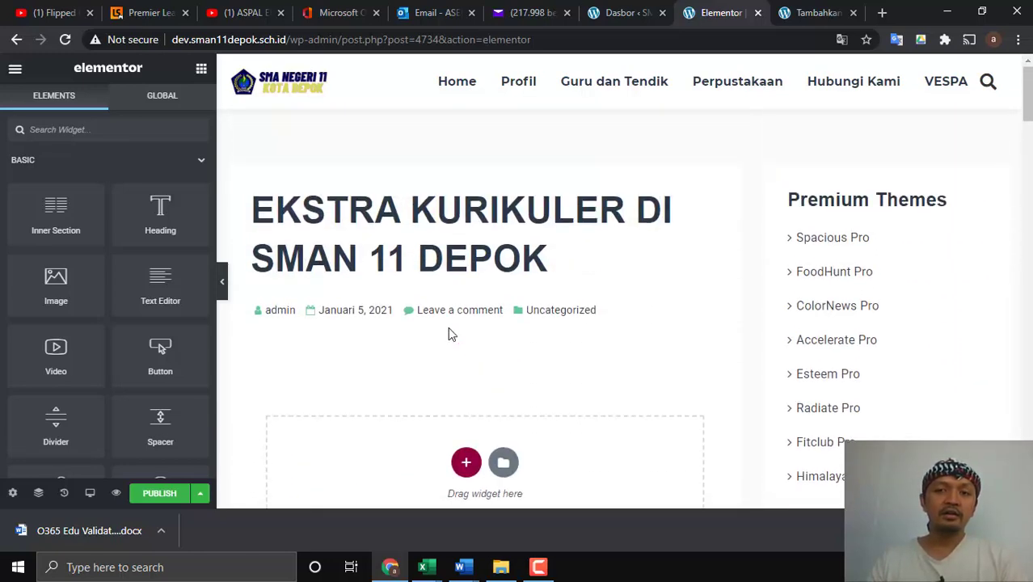
scroll(451, 335, down, 2)
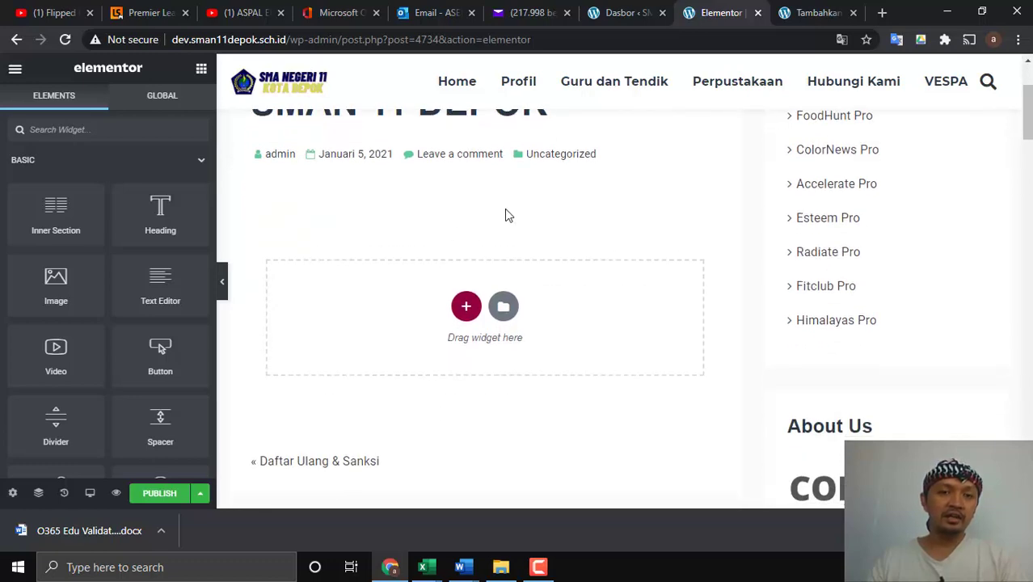
scroll(507, 214, down, 3)
scroll(506, 215, up, 5)
scroll(504, 217, down, 2)
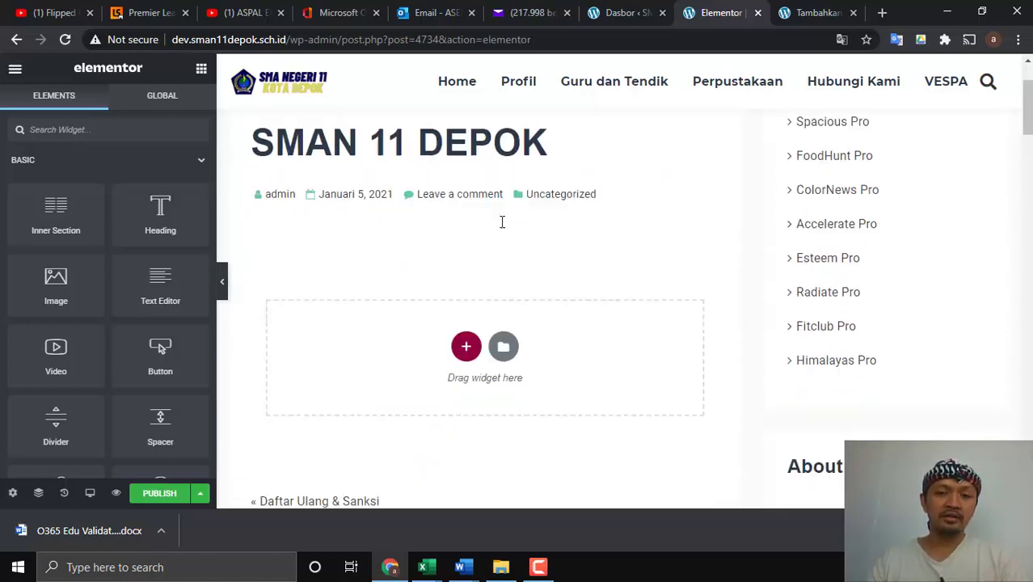
scroll(501, 226, up, 2)
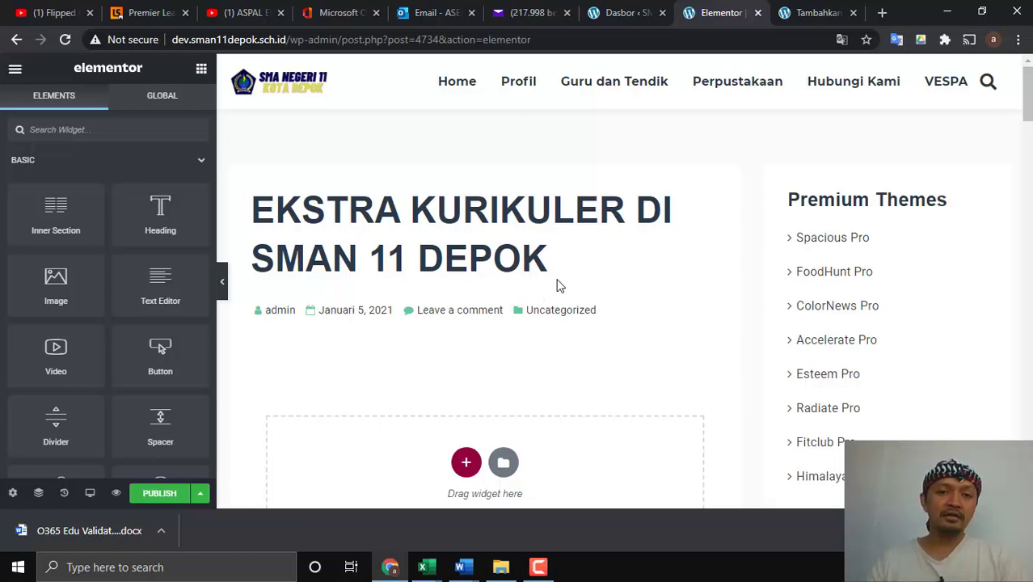
scroll(556, 263, down, 2)
scroll(556, 262, up, 2)
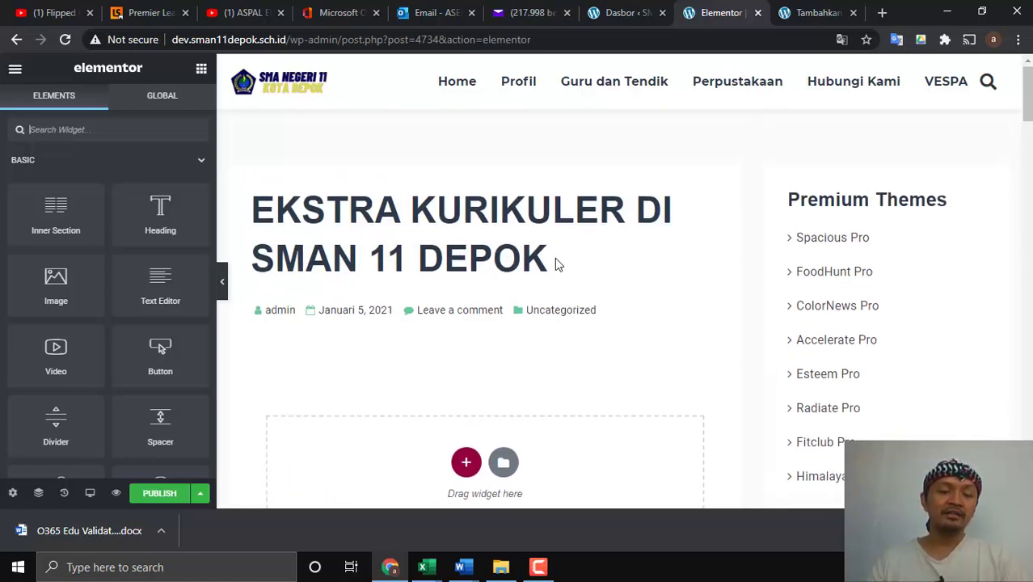
scroll(555, 258, down, 2)
scroll(554, 258, up, 2)
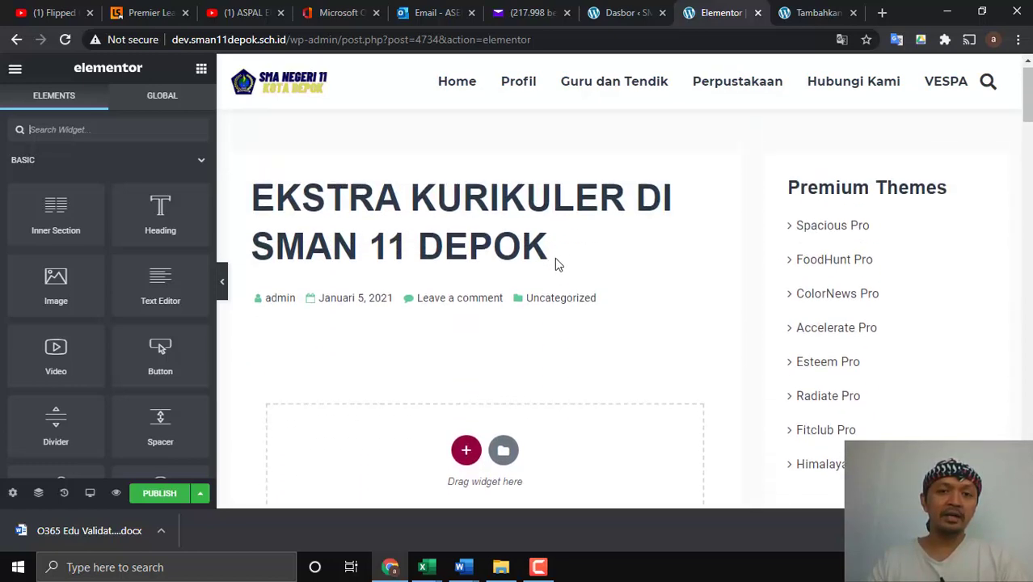
Examine the post's default page layout, including the sidebar widgets, comment form, recent posts and footer.
scroll(555, 258, down, 1)
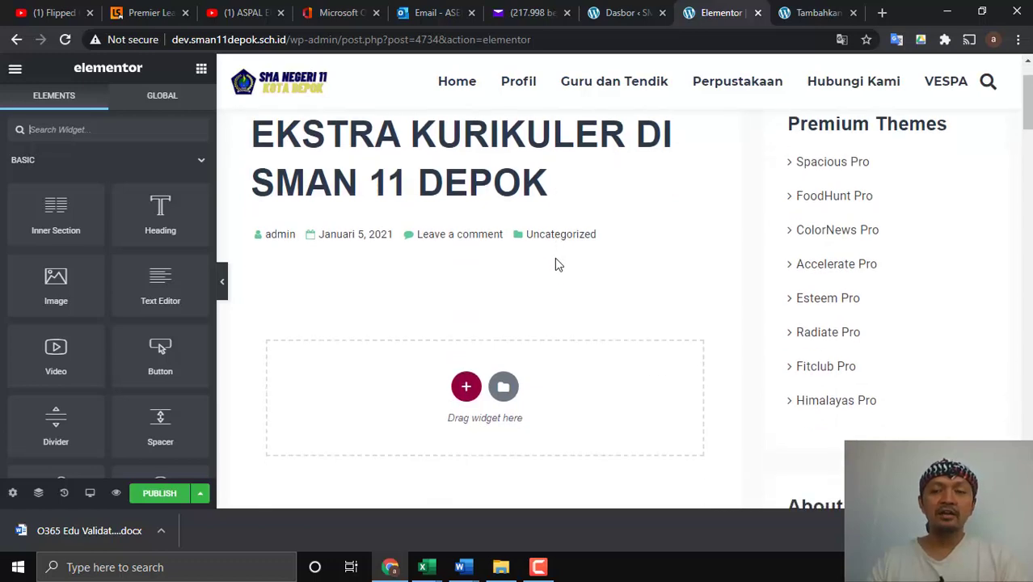
scroll(555, 258, up, 1)
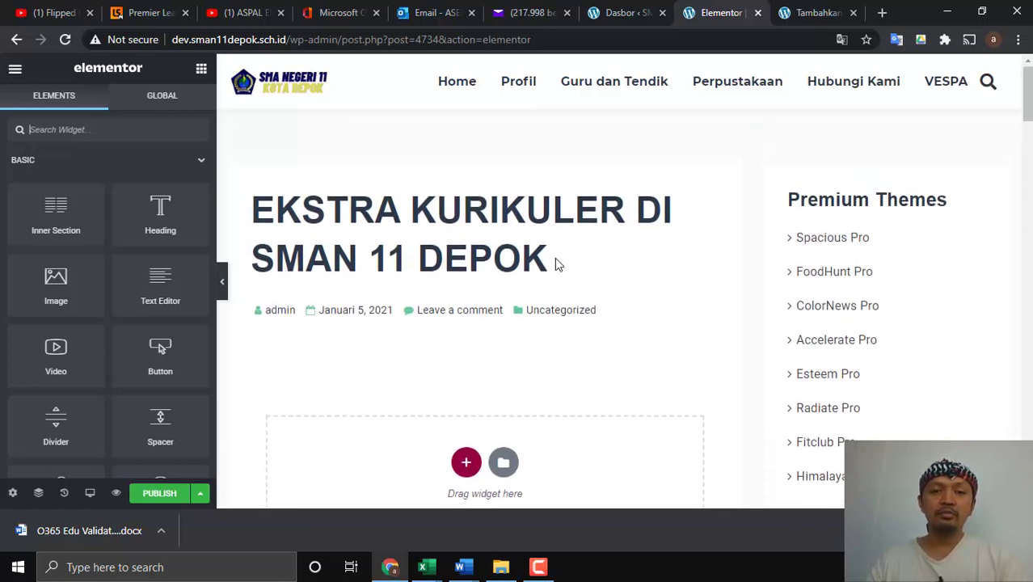
scroll(555, 263, down, 6)
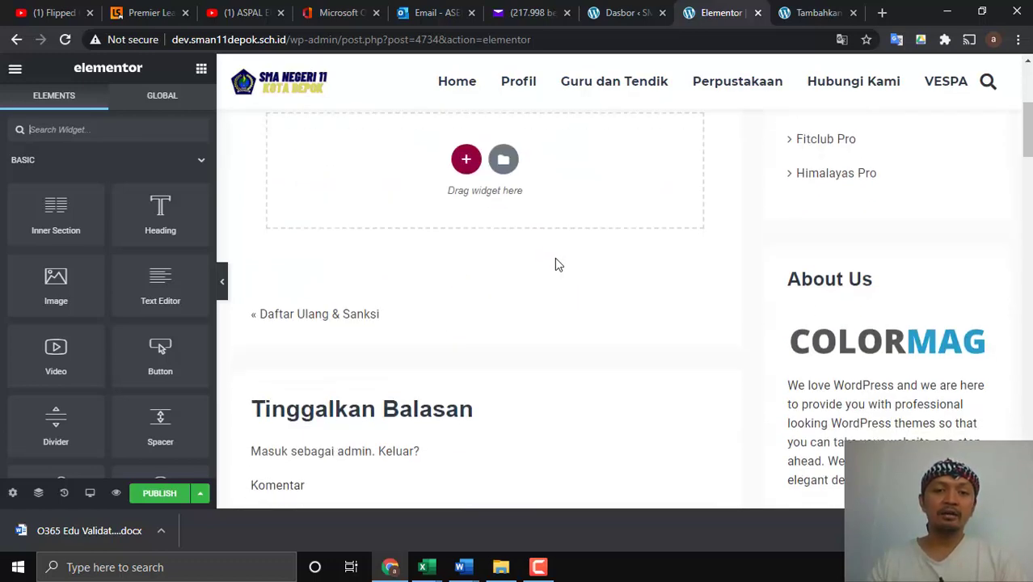
scroll(555, 263, up, 5)
scroll(556, 263, up, 2)
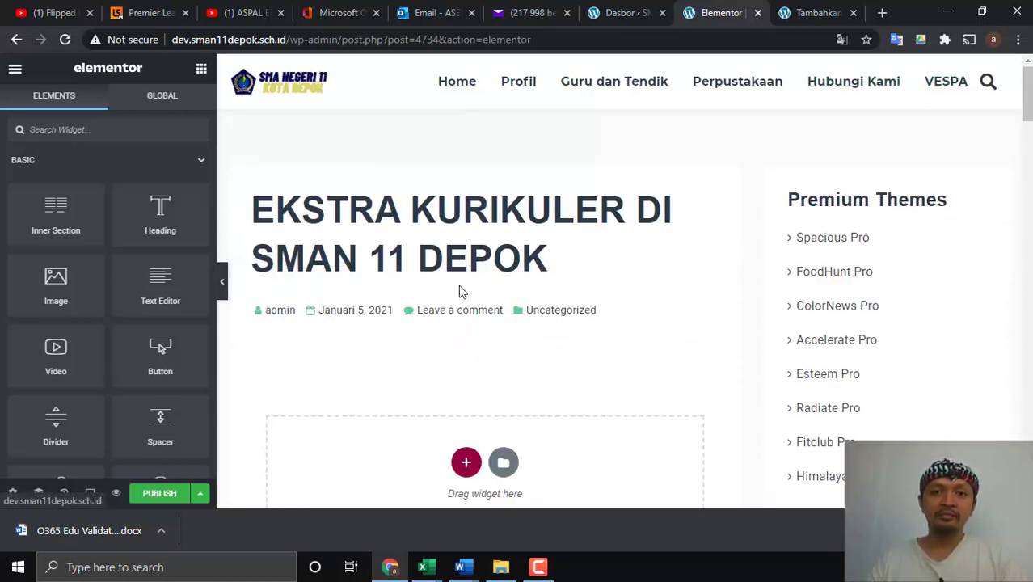
scroll(889, 240, down, 2)
scroll(889, 240, up, 2)
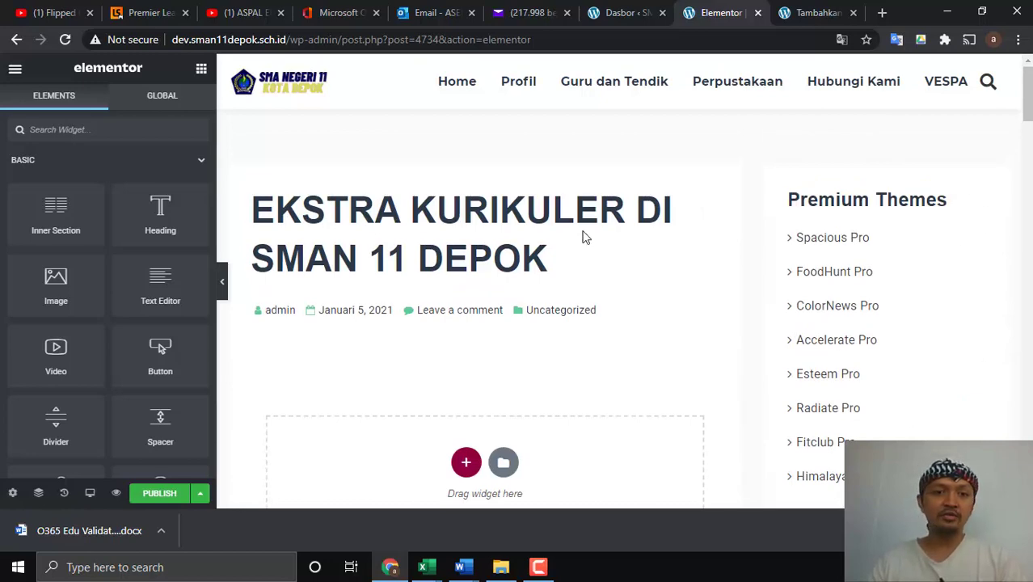
scroll(453, 291, down, 5)
scroll(439, 312, down, 1)
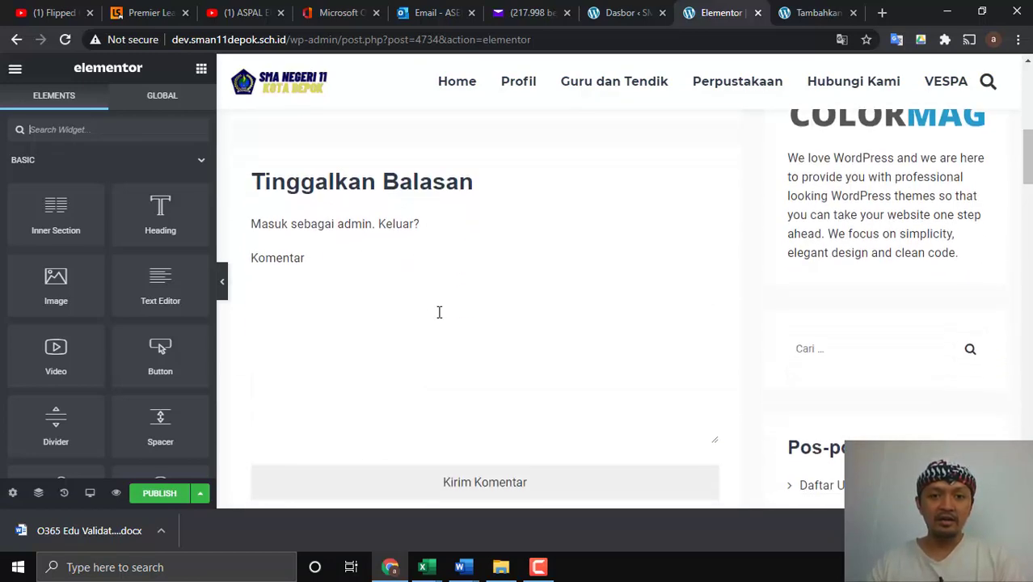
scroll(438, 312, down, 2)
scroll(773, 307, down, 5)
scroll(768, 324, up, 4)
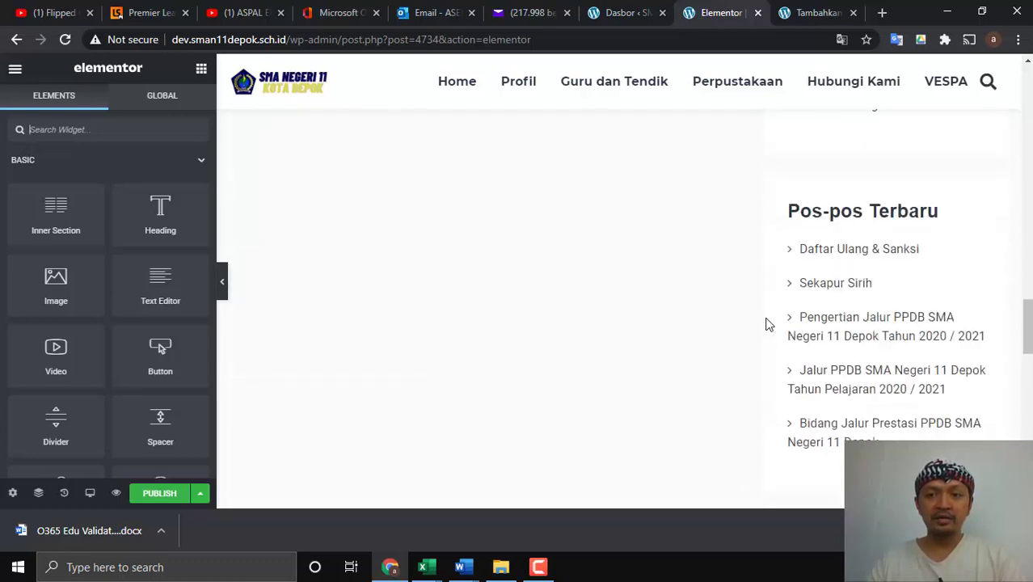
scroll(764, 339, down, 8)
scroll(733, 349, up, 3)
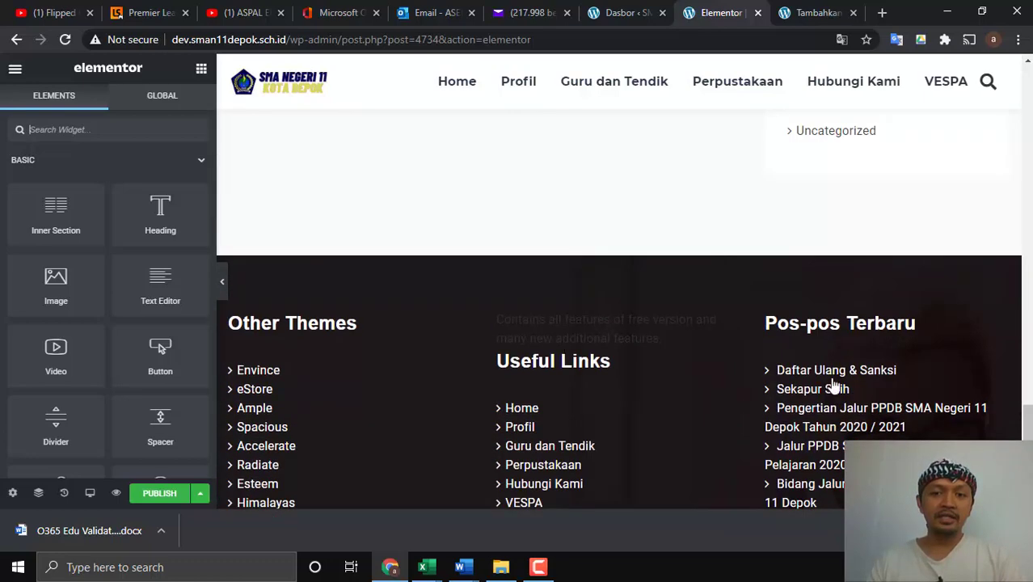
scroll(521, 360, up, 15)
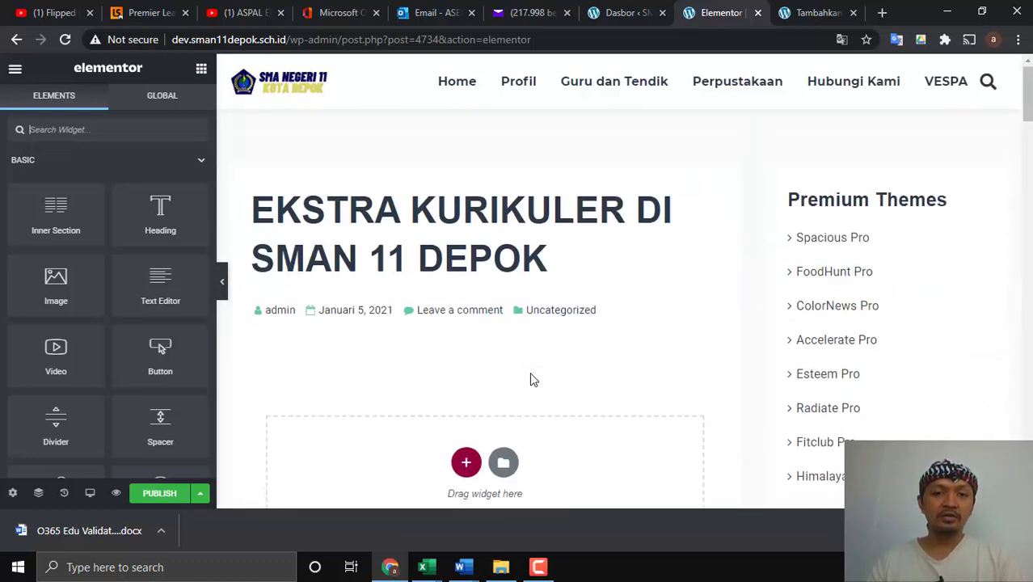
scroll(530, 380, down, 2)
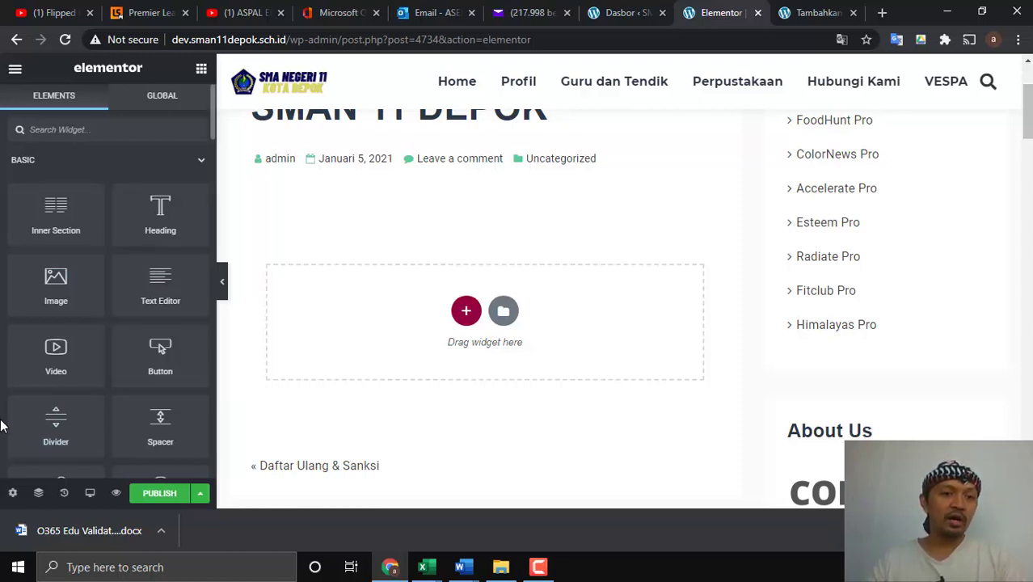
Set the post's page layout to Elementor Full Width in the post settings and publish the post.
click(13, 494)
scroll(98, 267, down, 1)
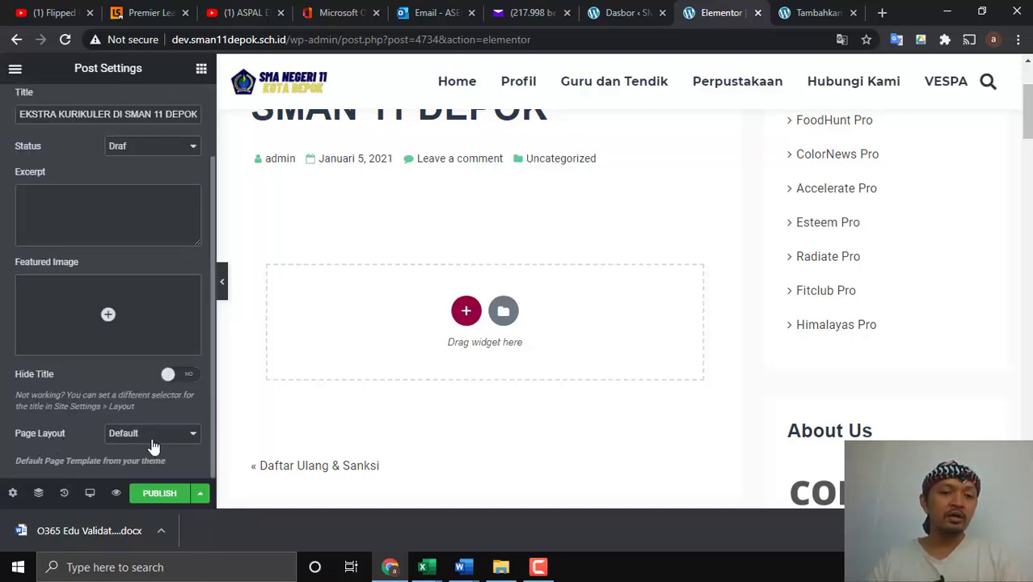
click(179, 444)
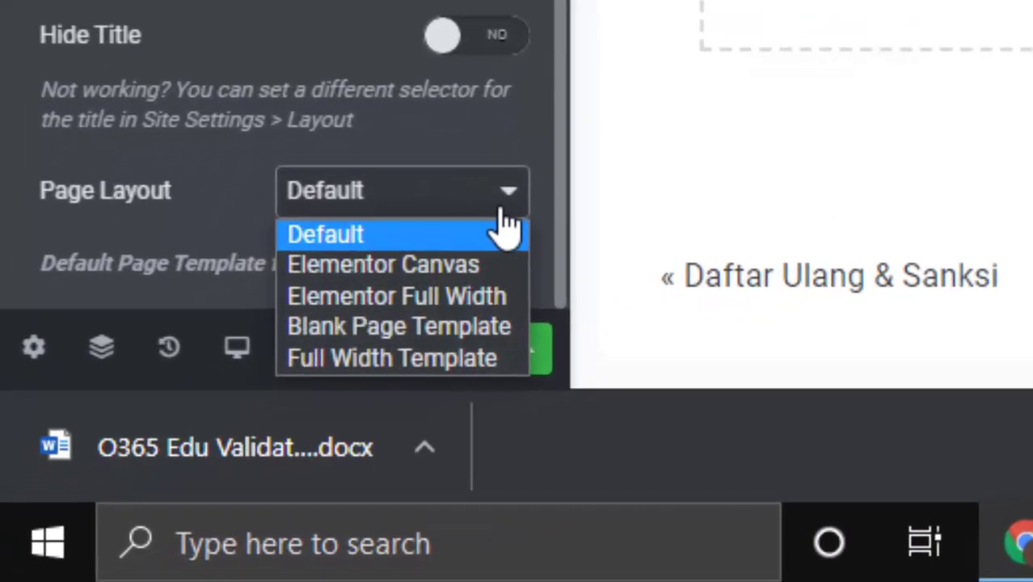
click(489, 306)
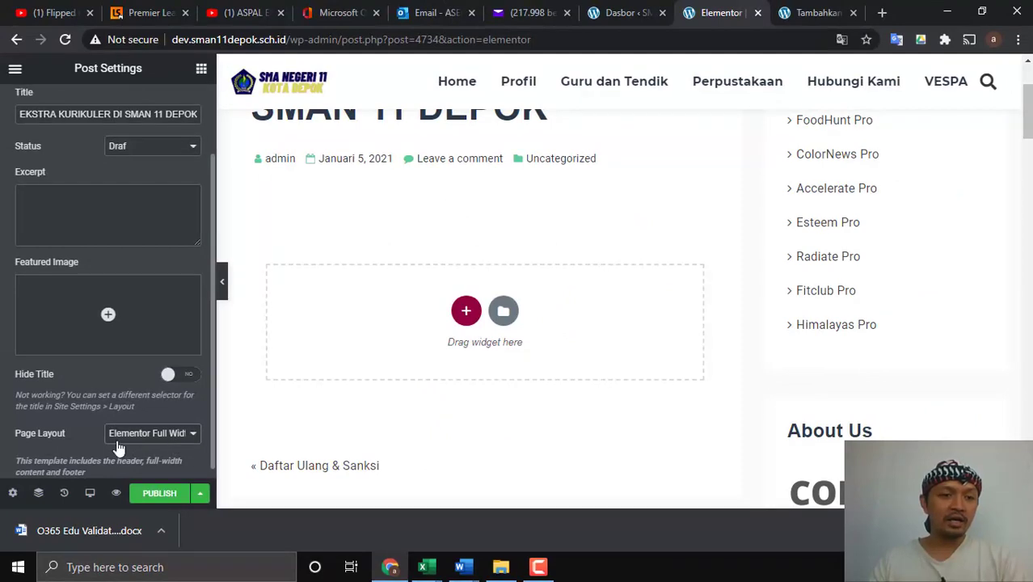
click(161, 494)
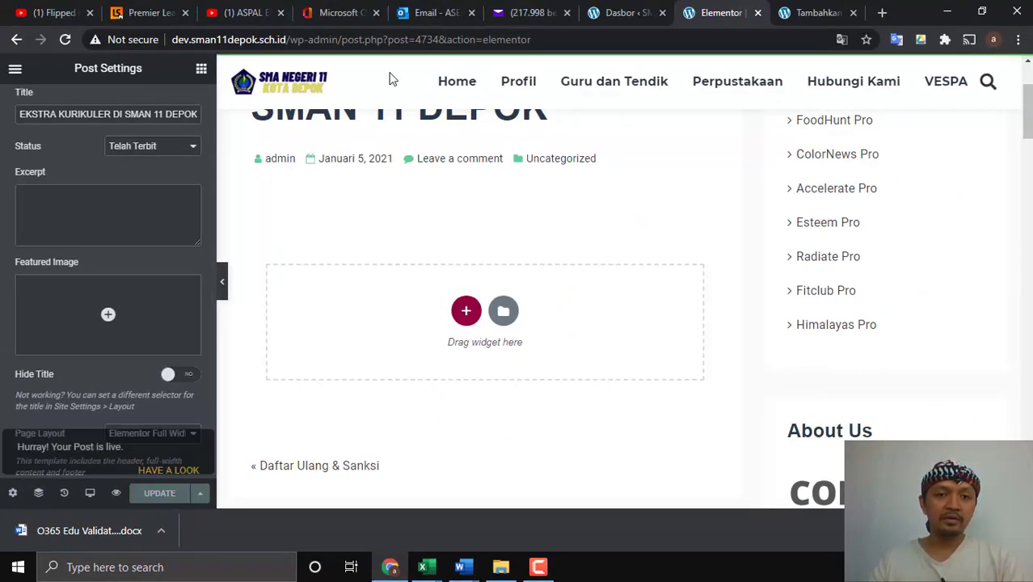
Check the full-width layout on the published post and in the reloaded Elementor editor, down to the footer.
click(173, 452)
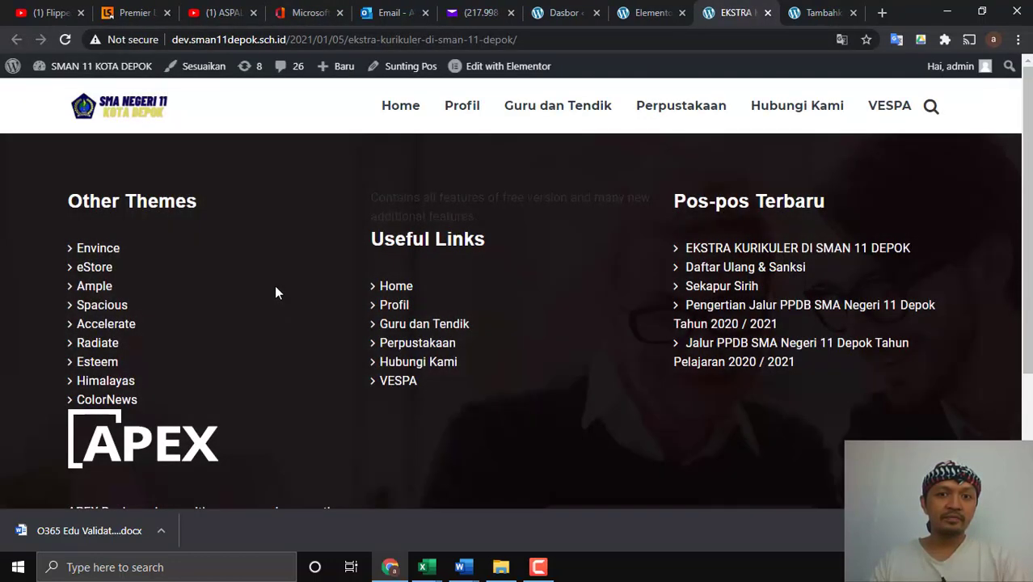
click(659, 10)
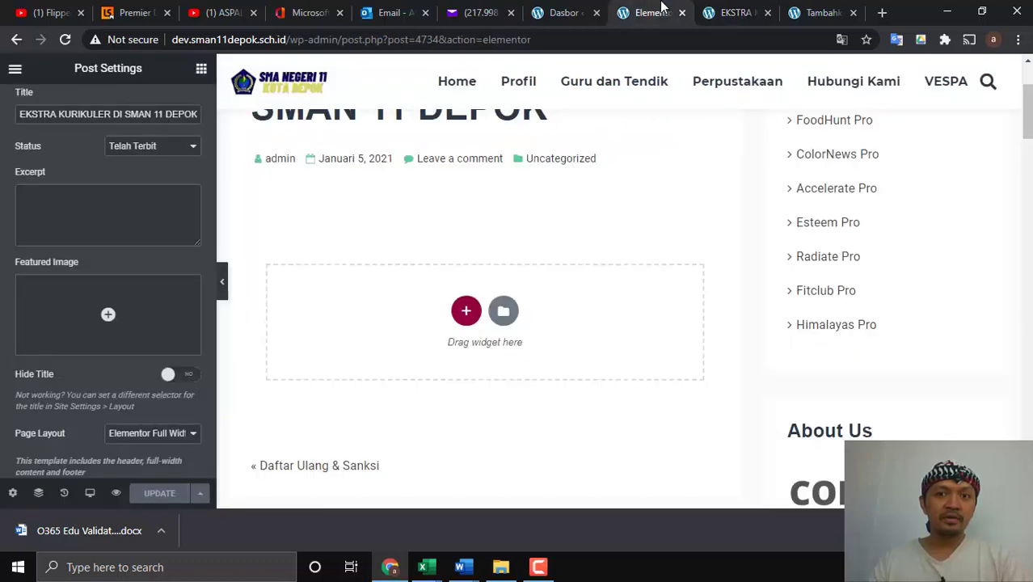
click(354, 33)
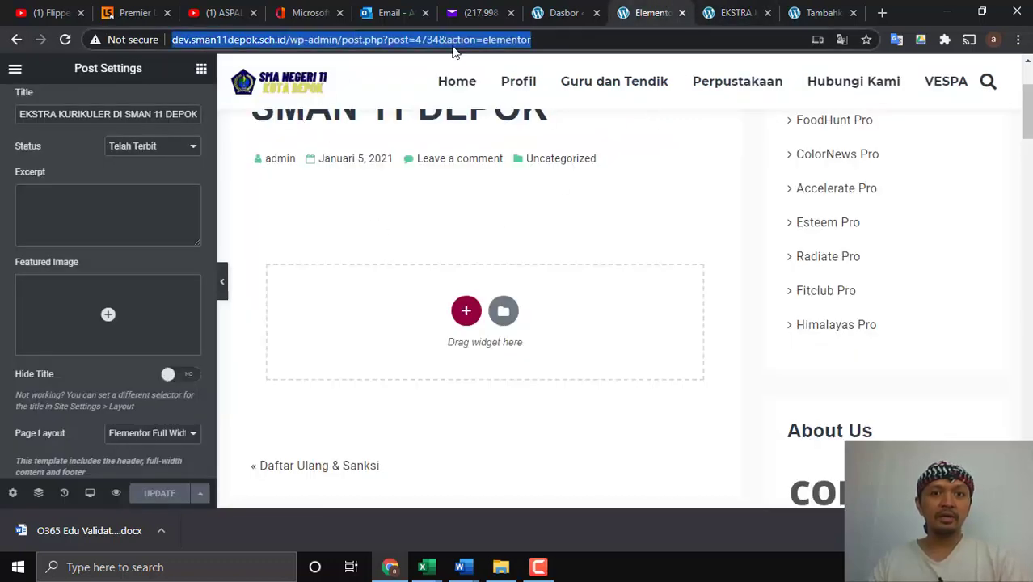
key(Return)
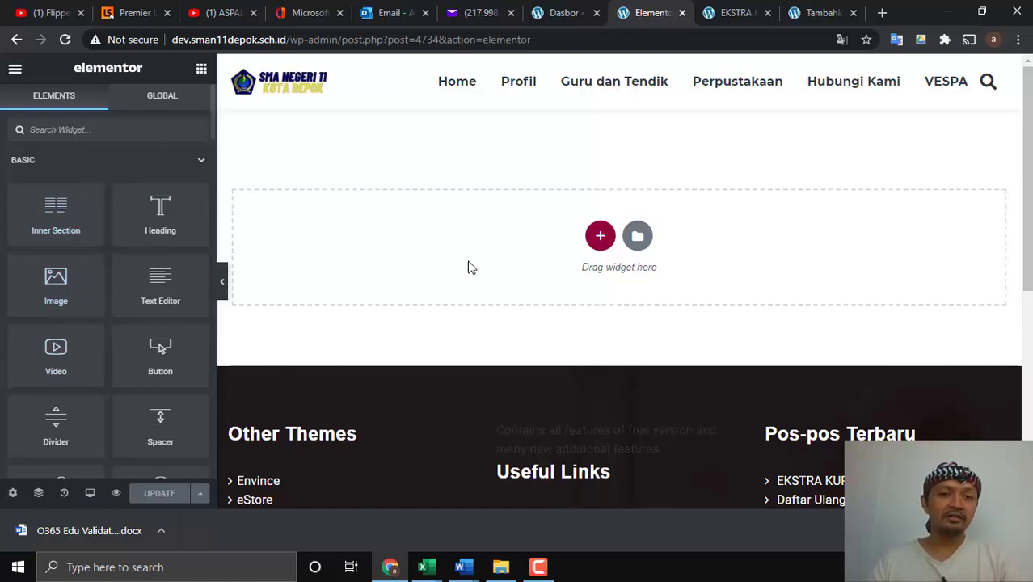
scroll(303, 462, down, 2)
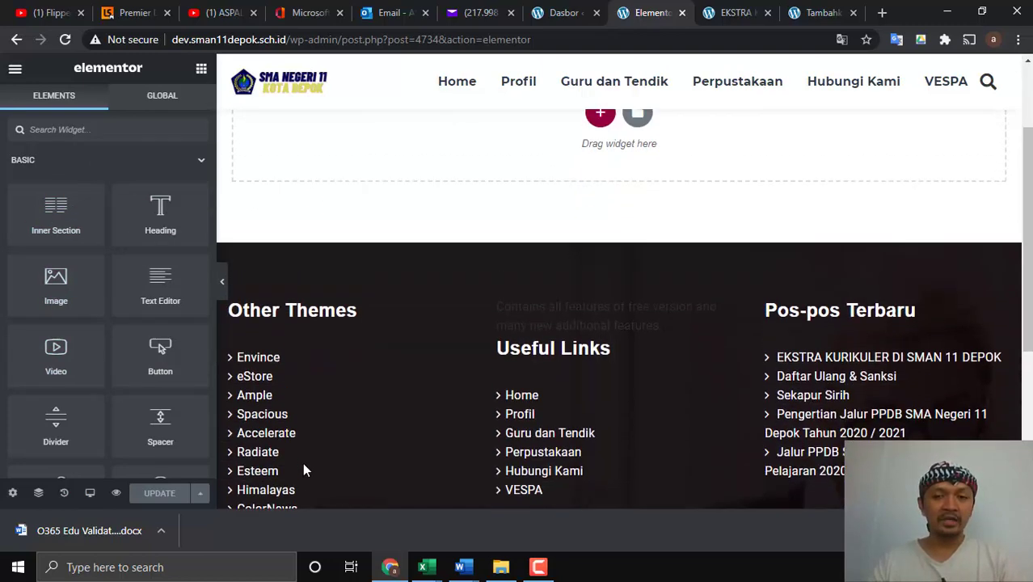
scroll(302, 462, up, 2)
scroll(427, 255, down, 4)
scroll(434, 279, up, 3)
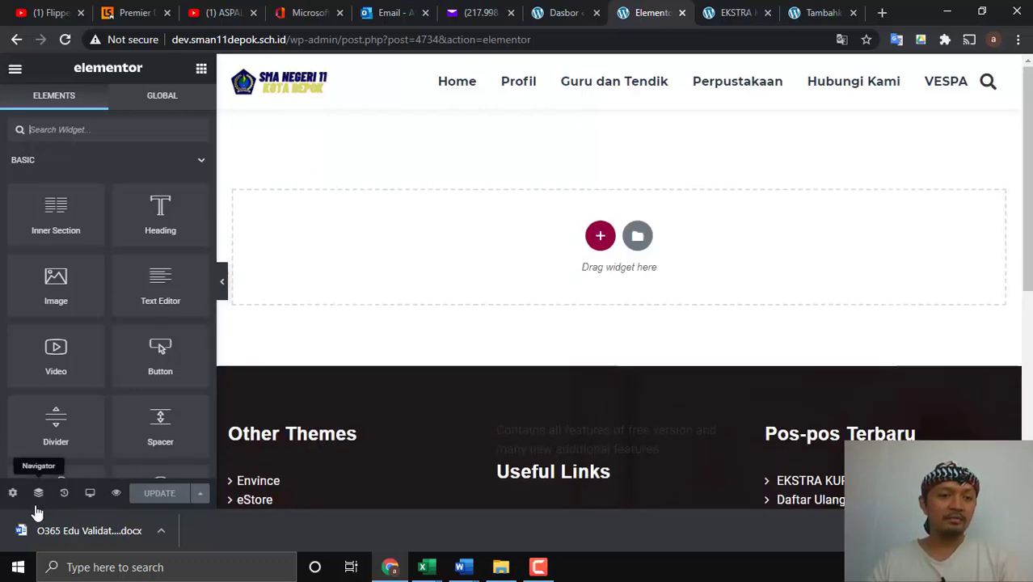
Change the post's page layout to Elementor Canvas, update the post and reload the editor.
click(13, 494)
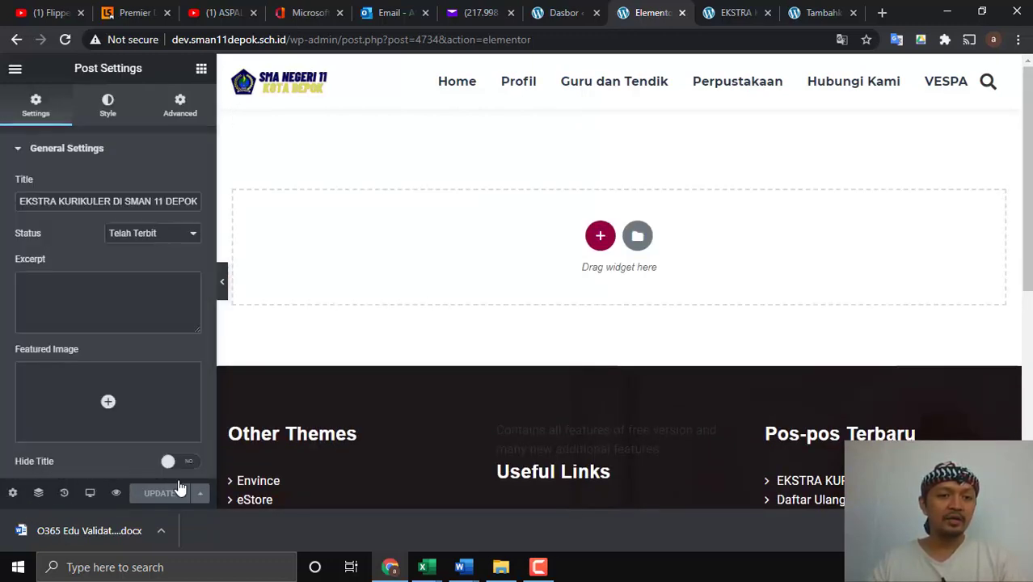
scroll(122, 380, down, 2)
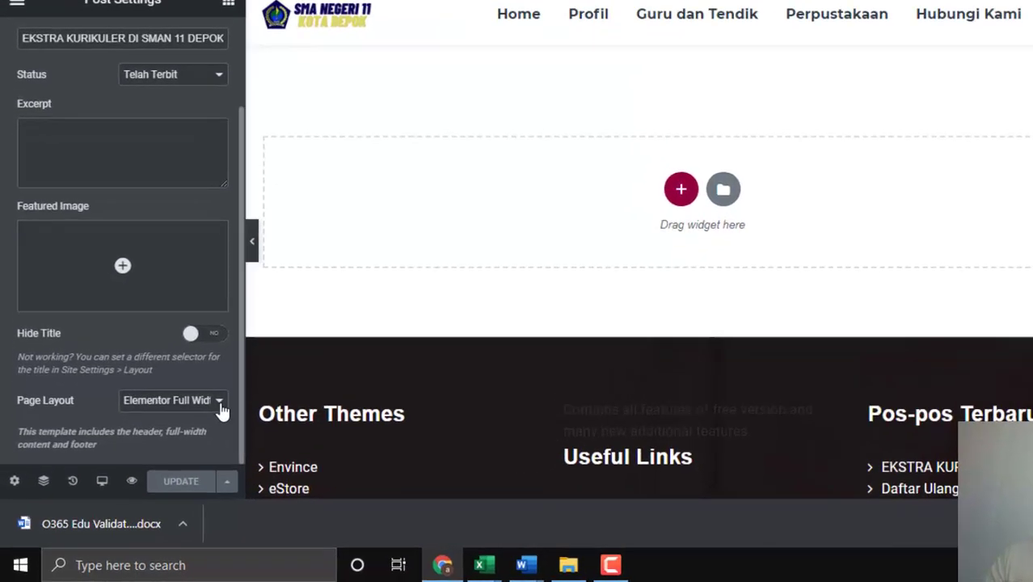
click(192, 423)
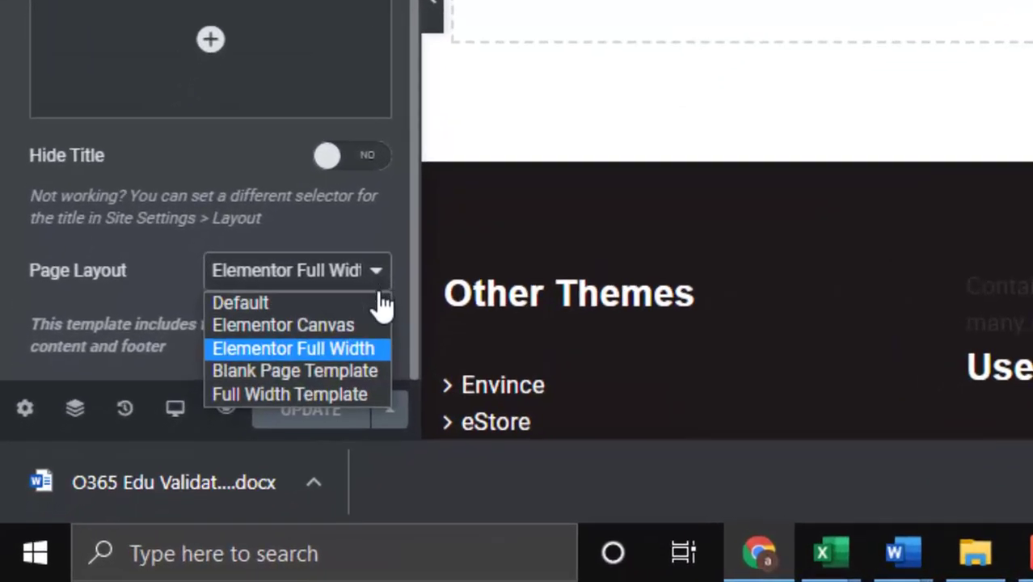
click(327, 331)
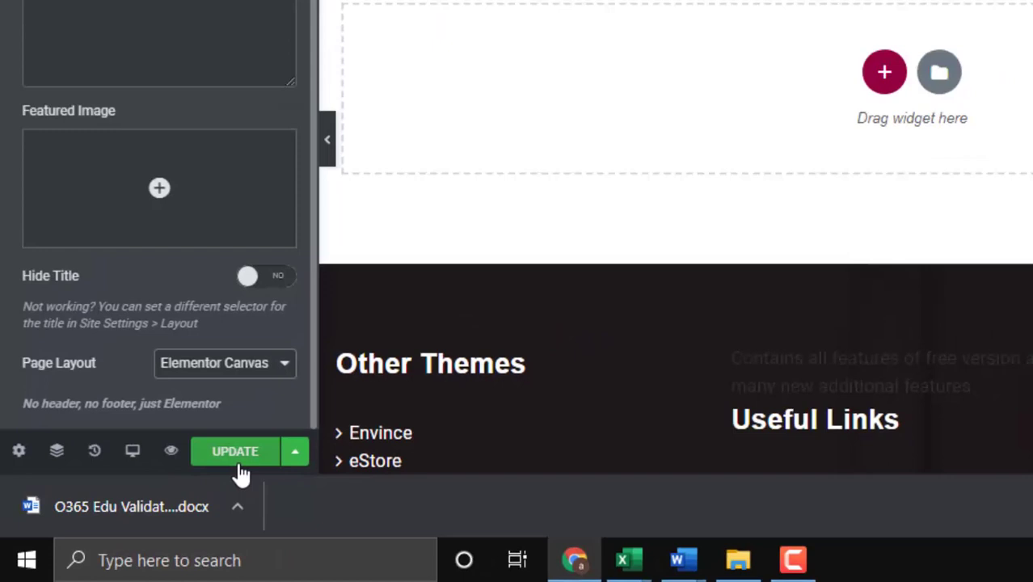
click(315, 412)
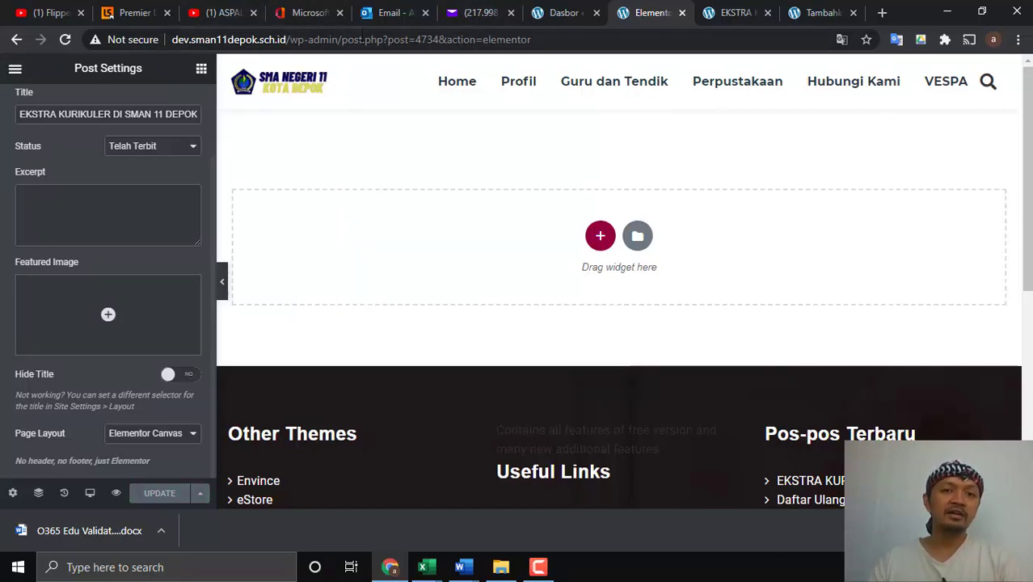
click(370, 39)
key(Return)
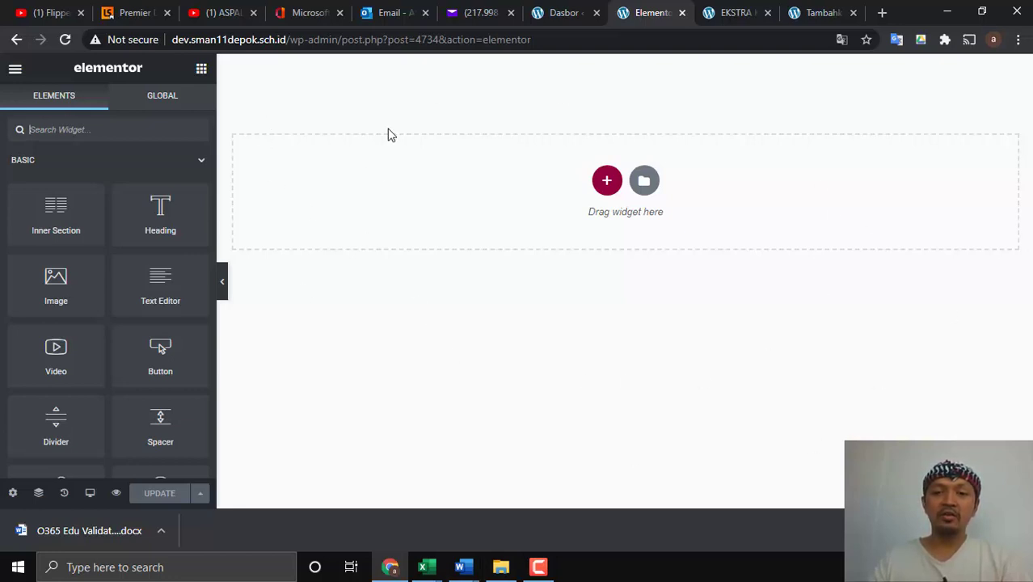
Set the post's page layout back to Elementor Full Width, update the post and reload the editor.
click(14, 493)
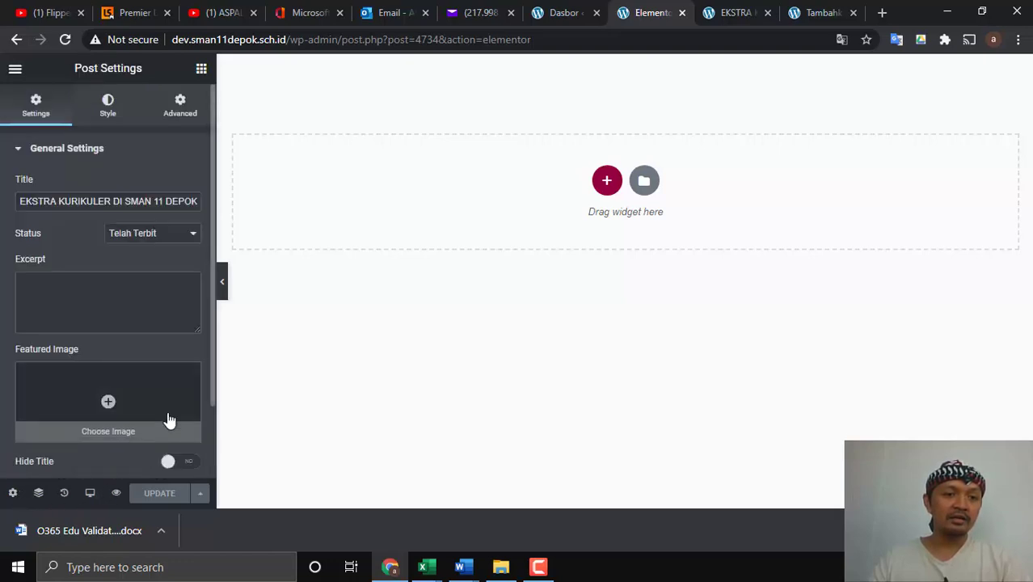
scroll(113, 404, down, 2)
click(209, 413)
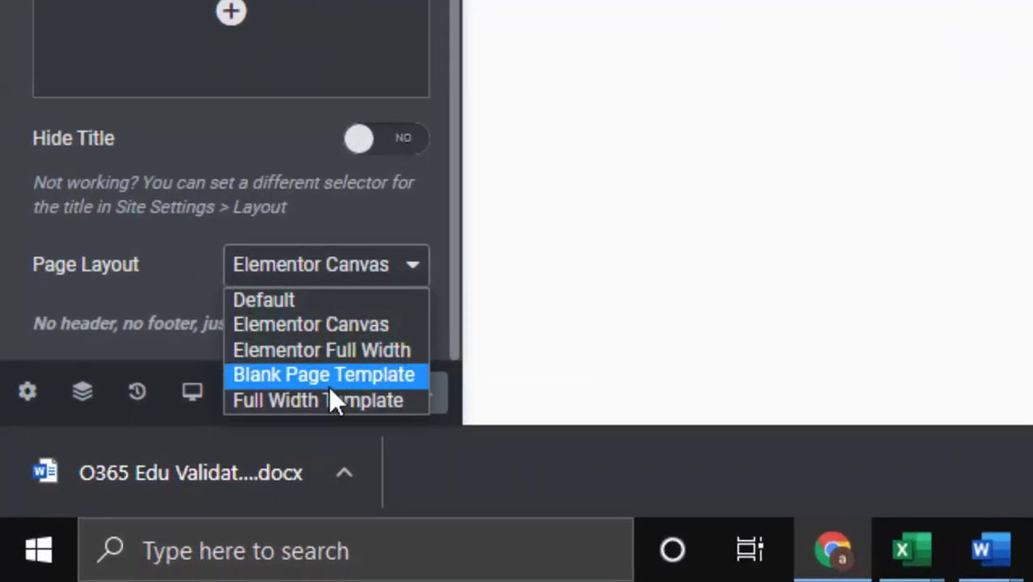
click(338, 353)
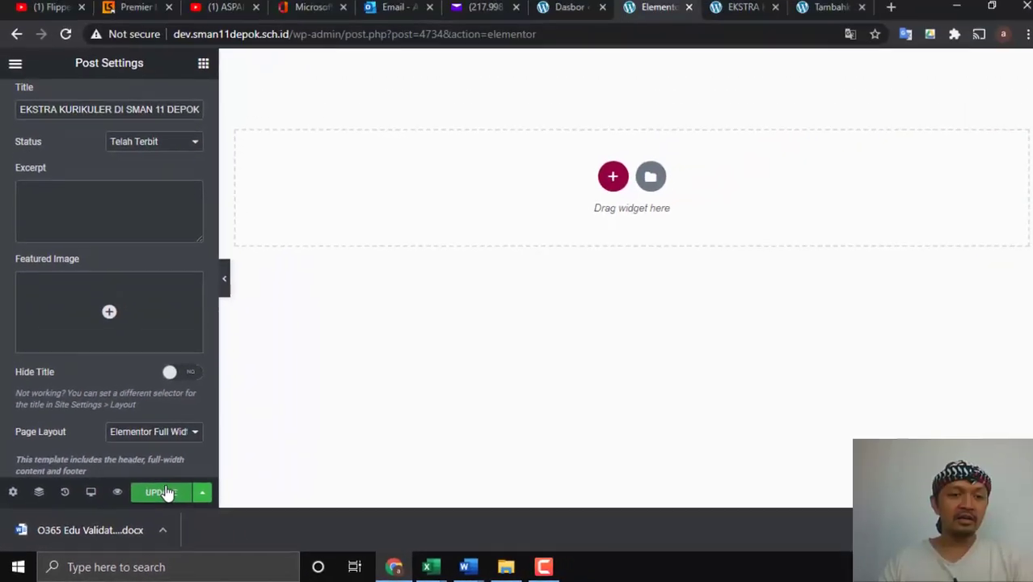
click(164, 494)
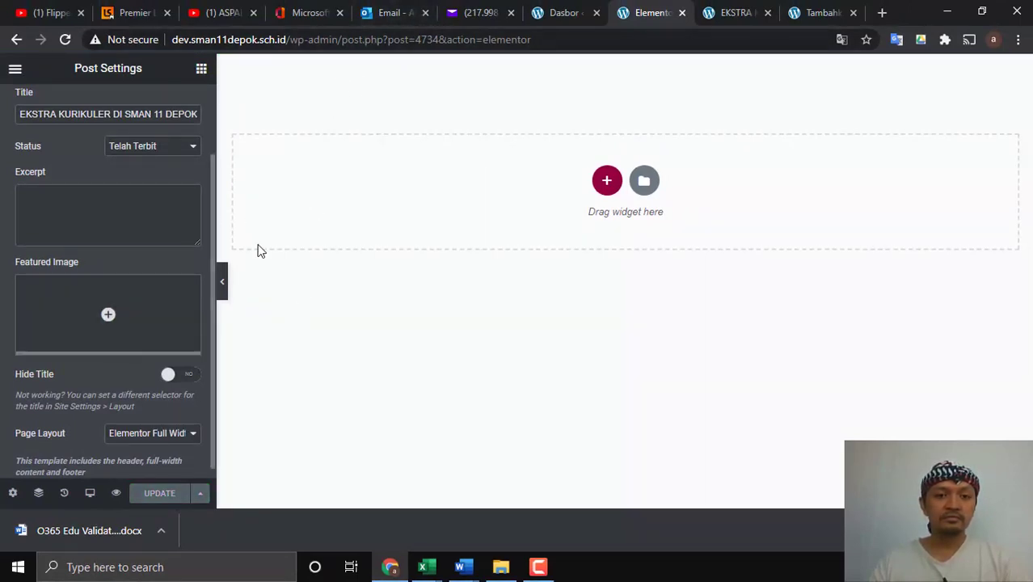
click(238, 40)
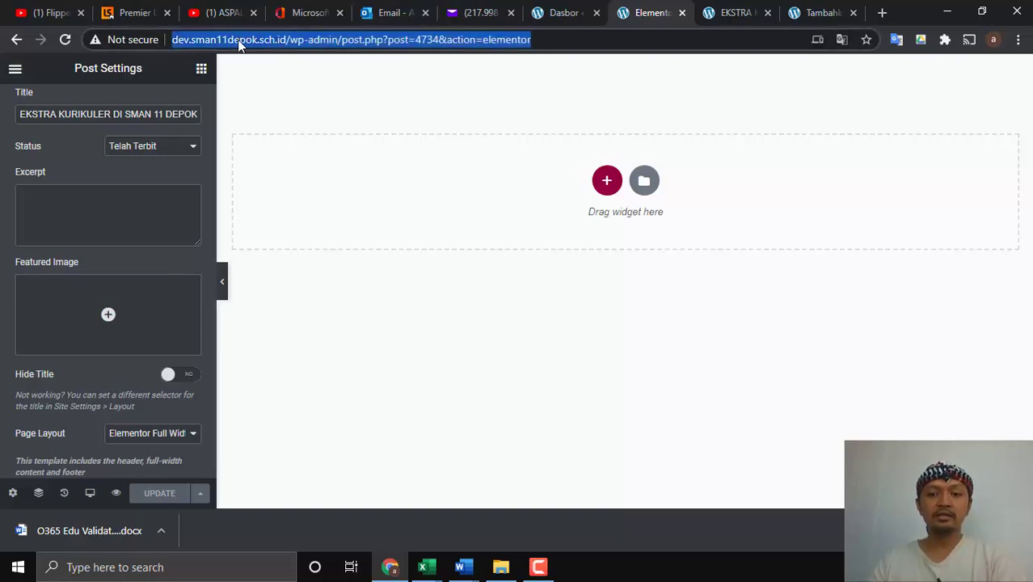
key(Return)
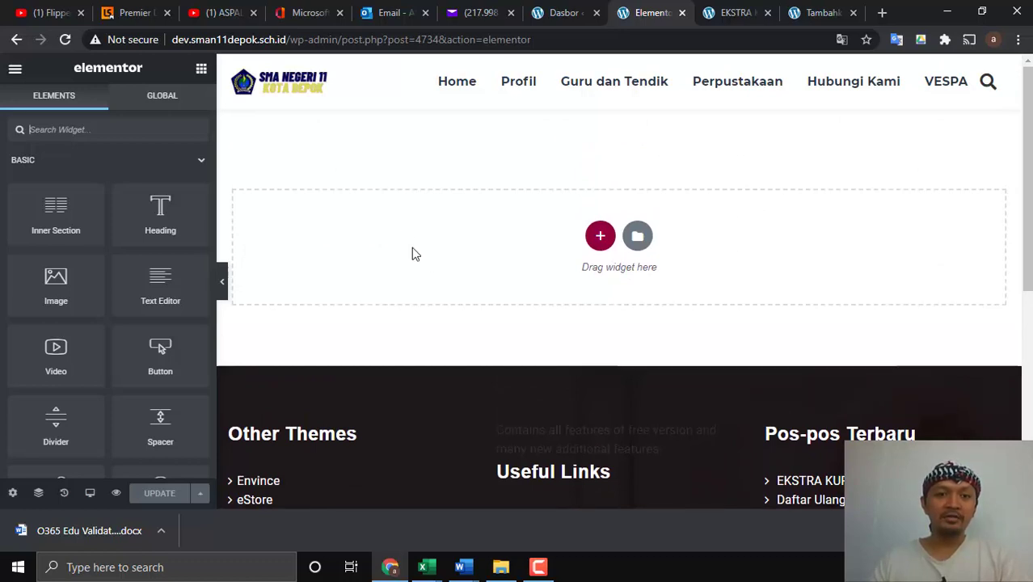
Add a new section with a single-column structure to the empty widget area.
click(599, 239)
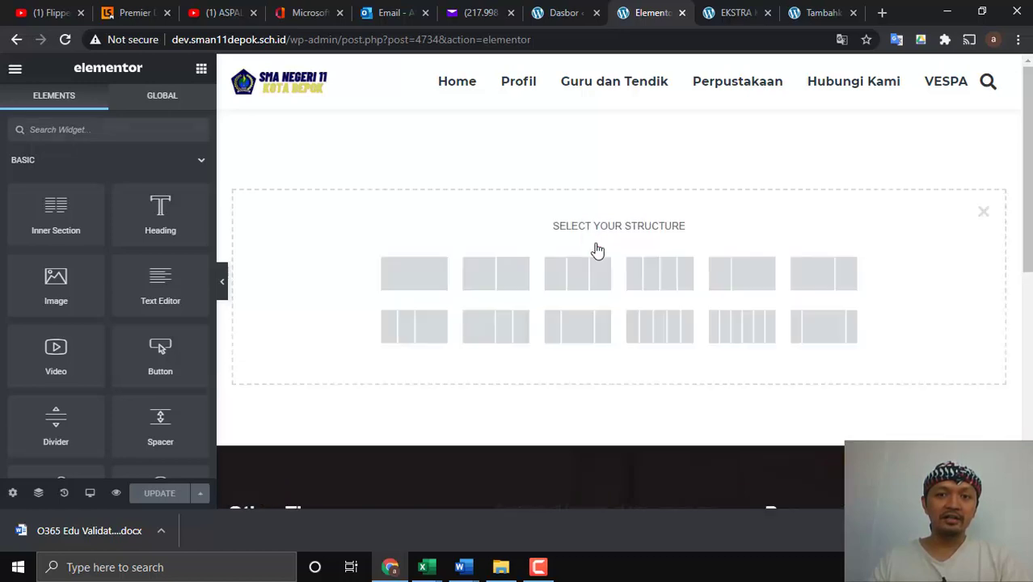
scroll(453, 223, down, 1)
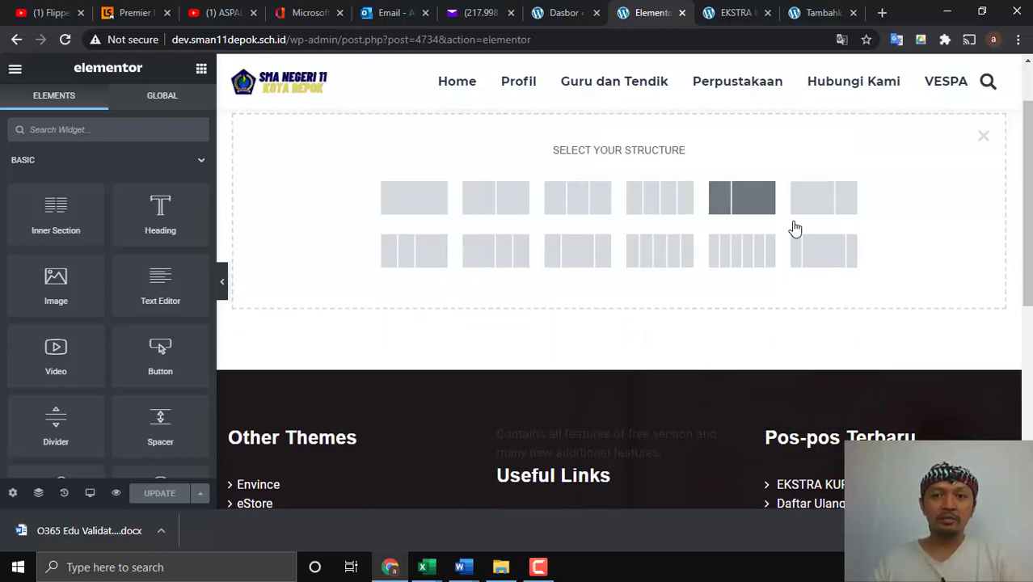
click(419, 208)
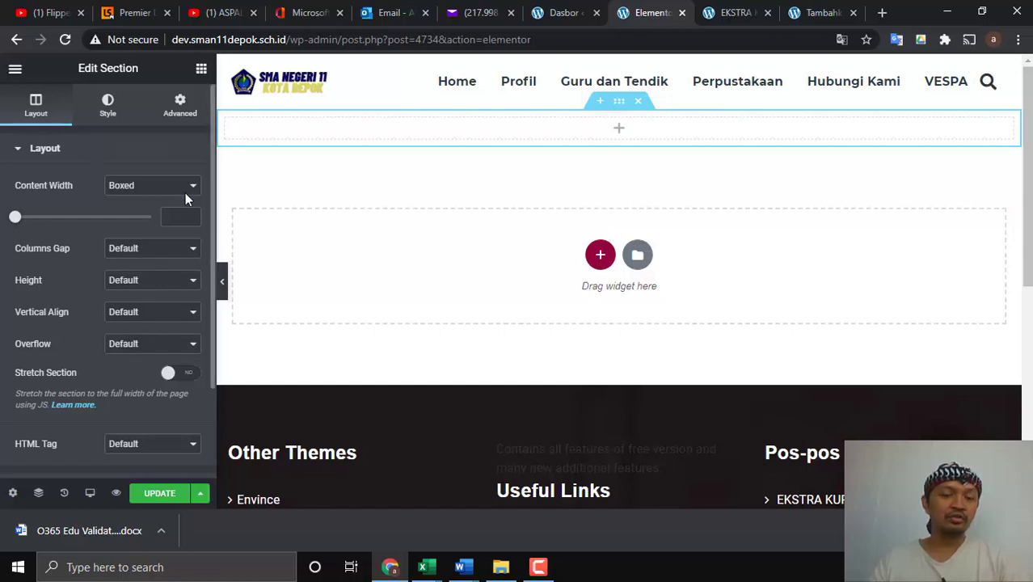
Add a Heading widget to the new single-column section, keeping its HTML tag as H2.
click(202, 71)
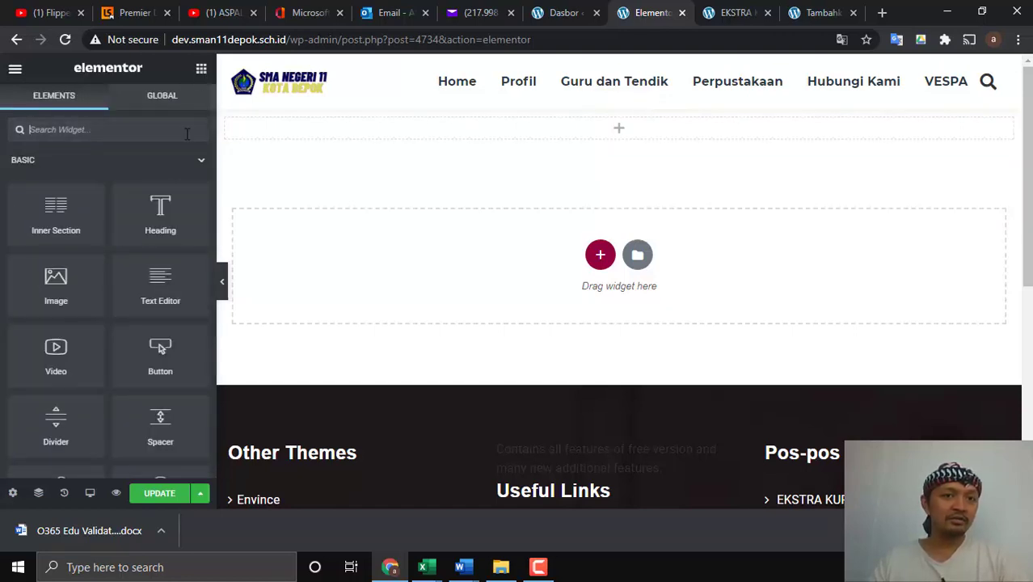
drag(170, 228, 656, 142)
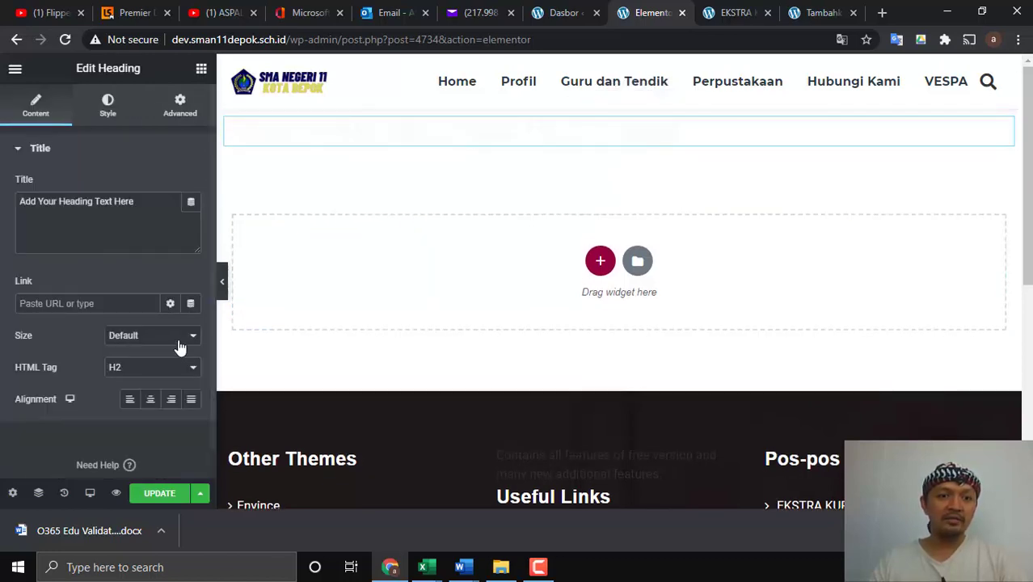
click(137, 371)
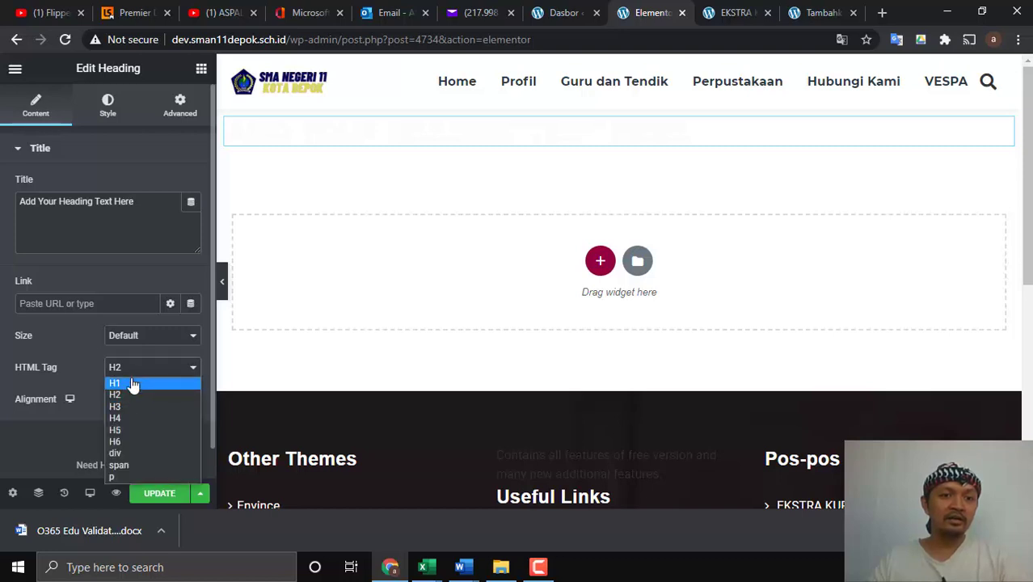
click(143, 396)
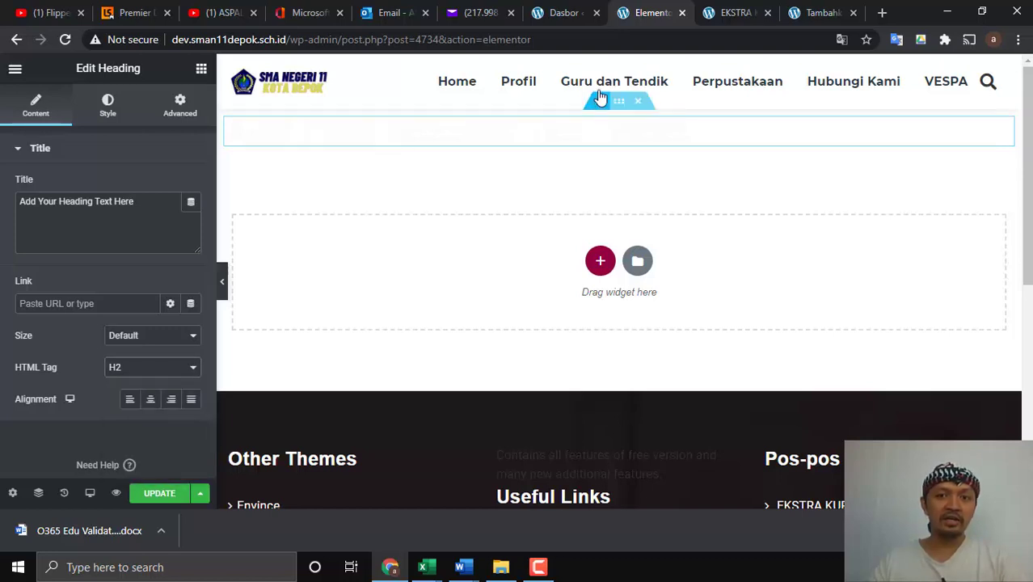
Set the heading's title to "EKSTRA KURIKULER SMAN 11 KOTA DEPOK" and align it to the center.
click(568, 129)
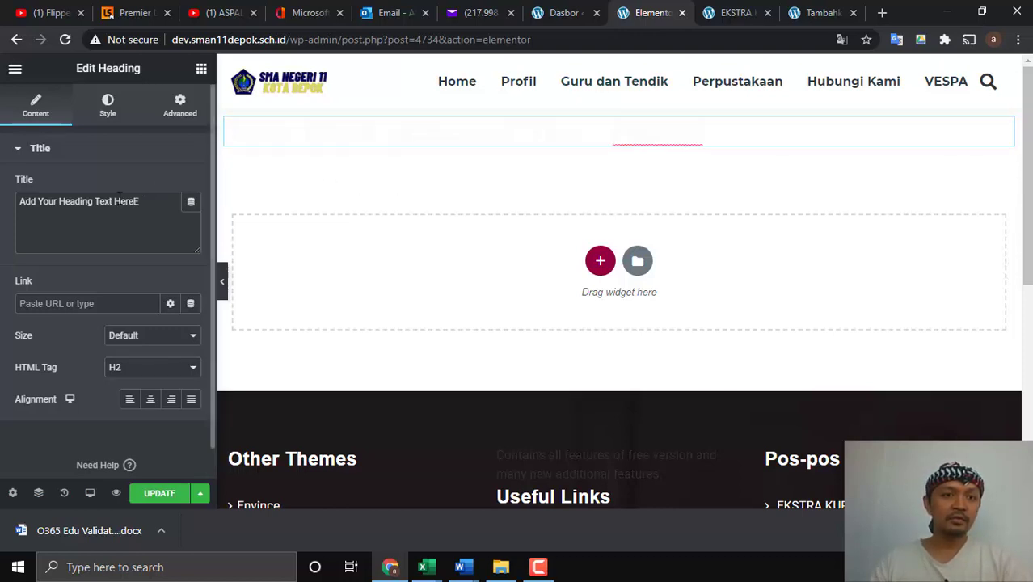
key(ctrl+a)
text(E)
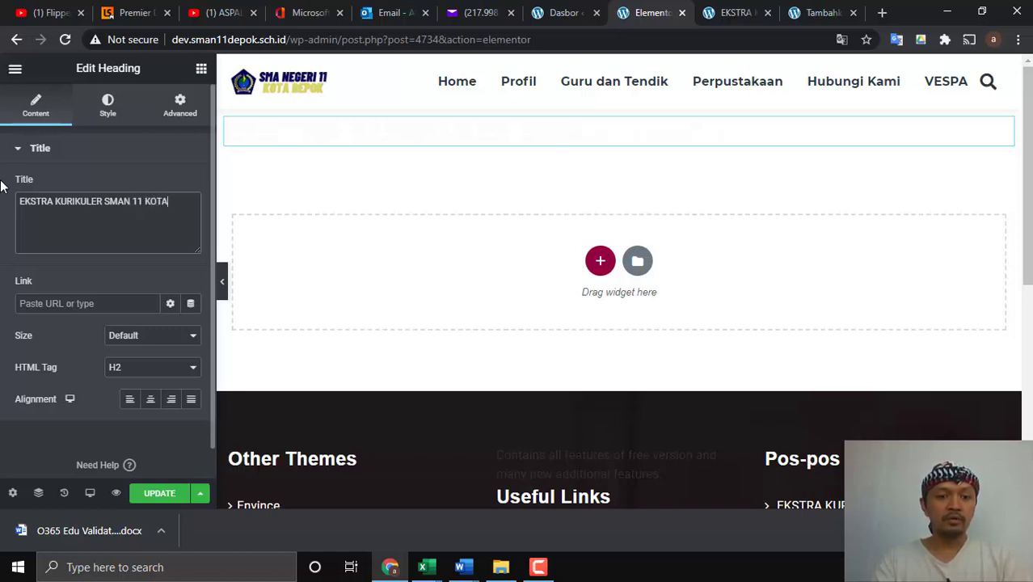
text(KSTRA KURIKULER SMAN 11 KOTA DEPOK)
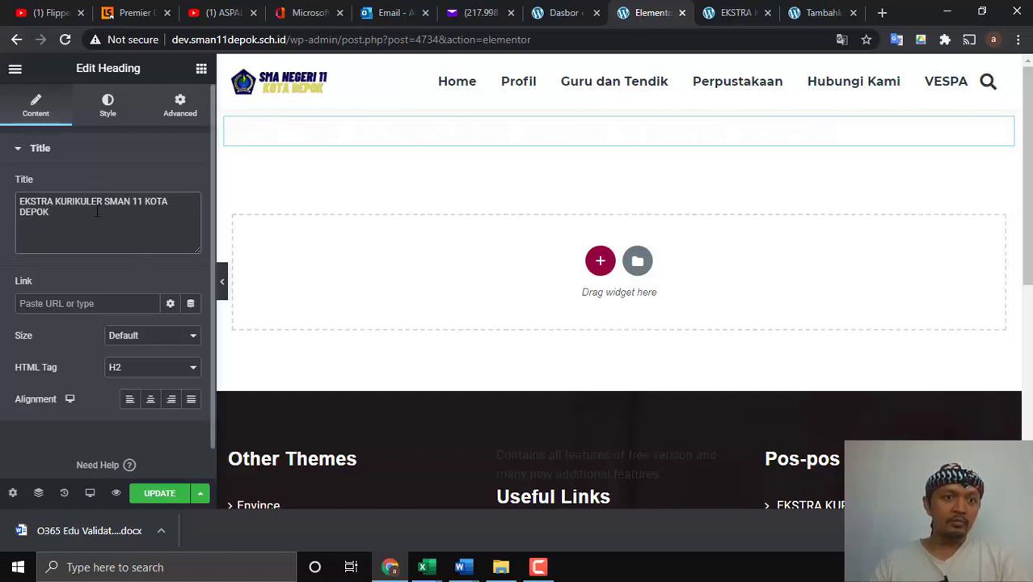
click(151, 402)
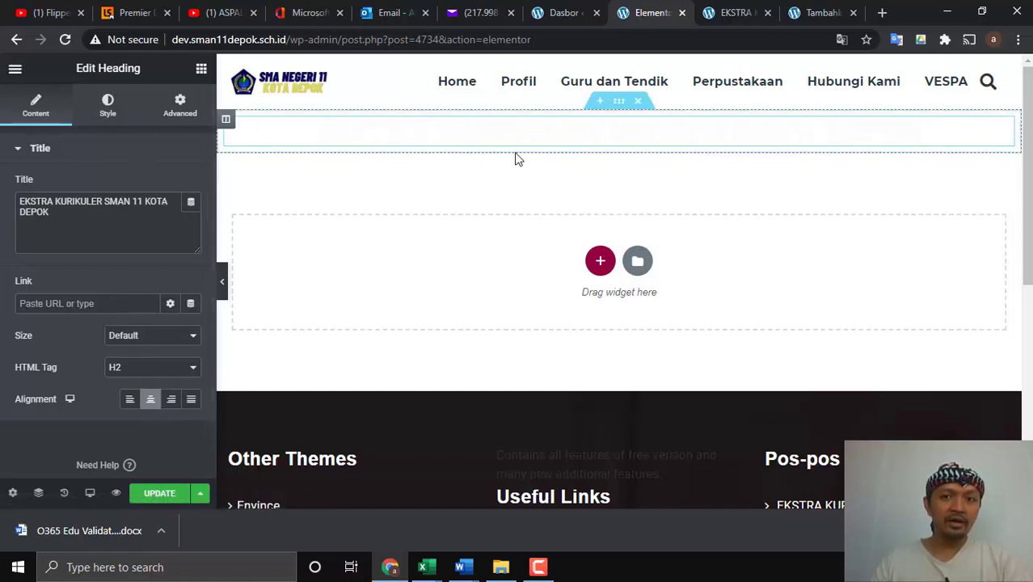
Try the global colors Secondary and maroon on the heading text.
click(110, 113)
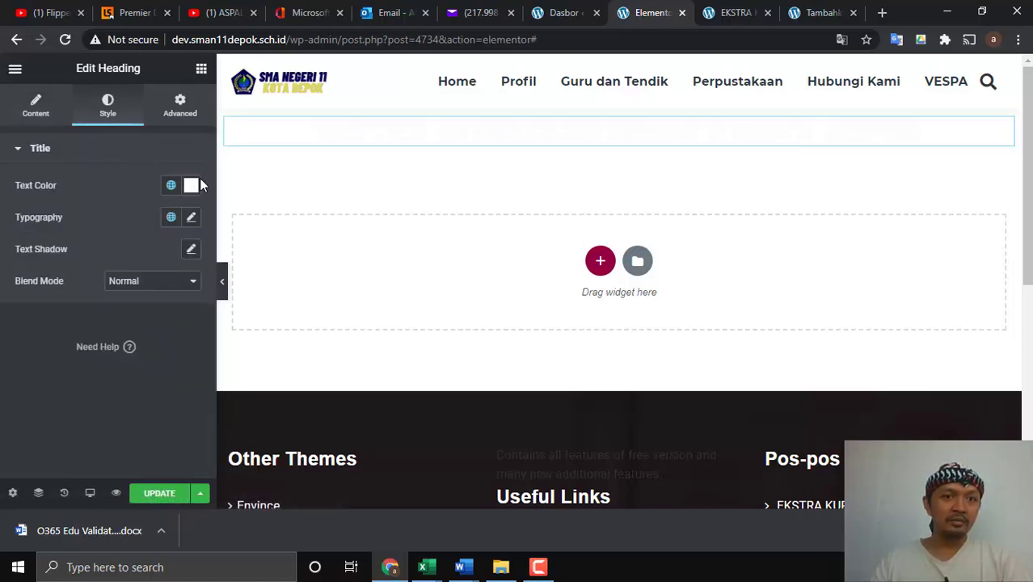
click(176, 187)
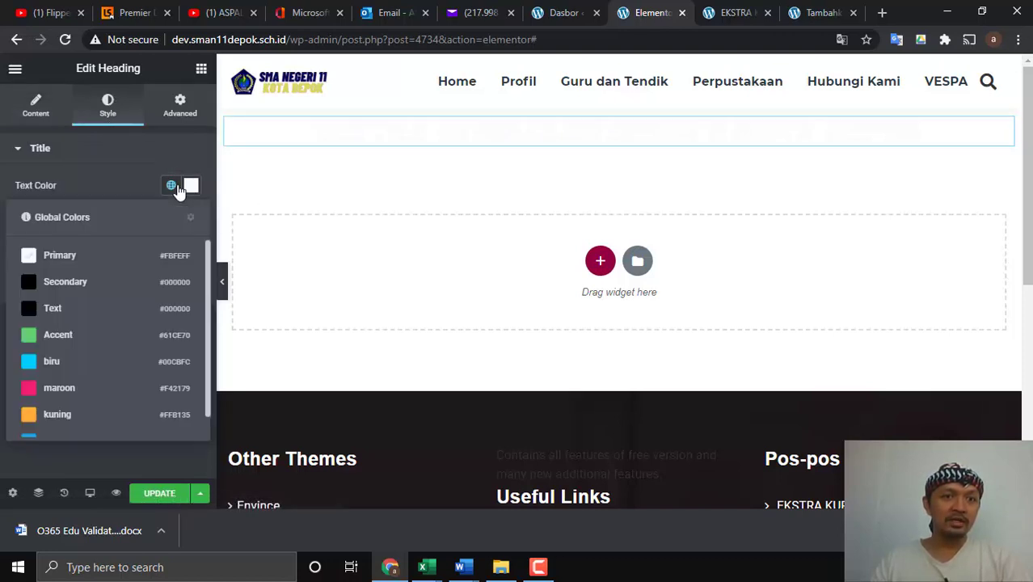
click(65, 282)
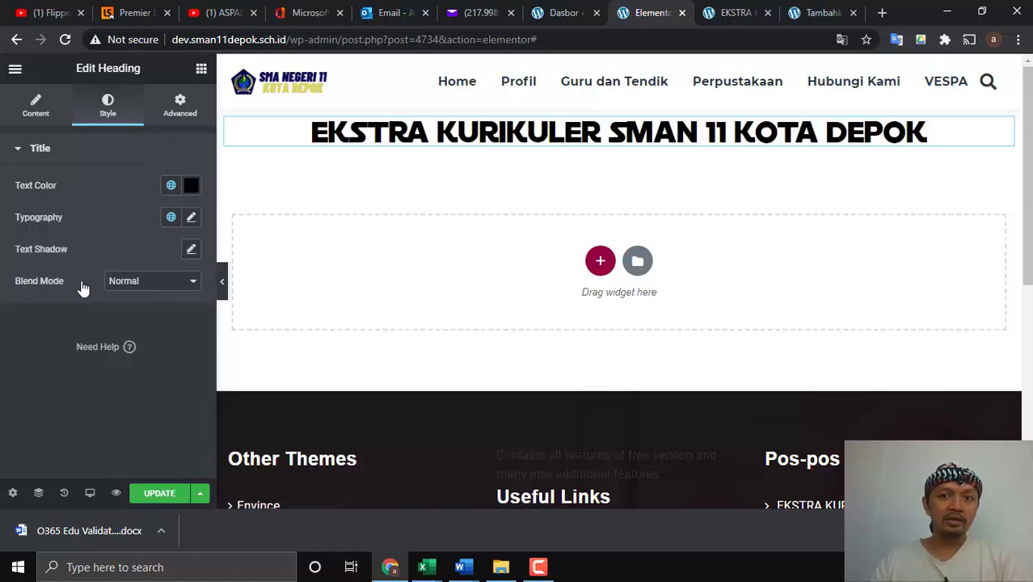
click(171, 186)
click(69, 393)
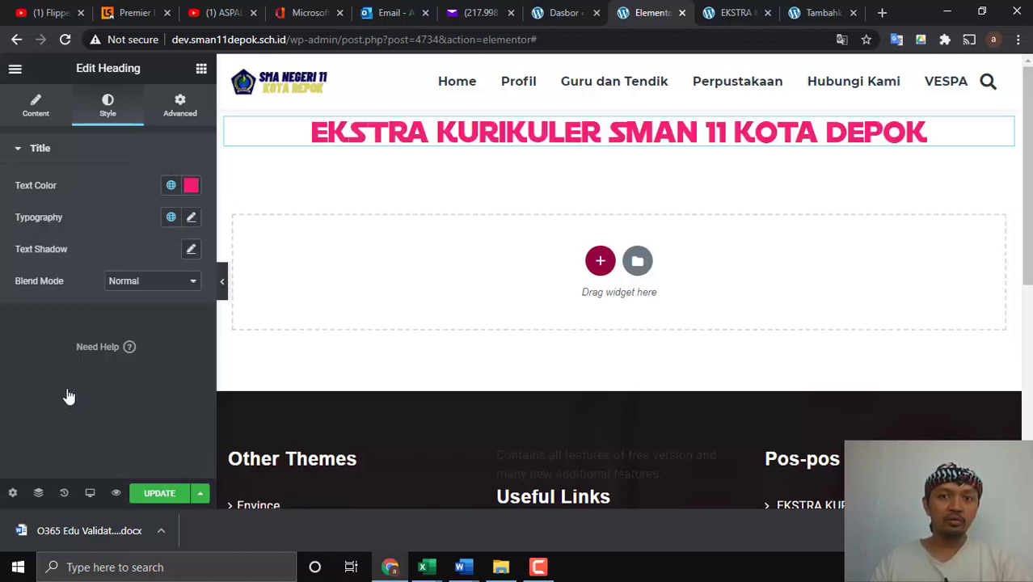
Set the heading's text color to the global color kuning.
click(169, 189)
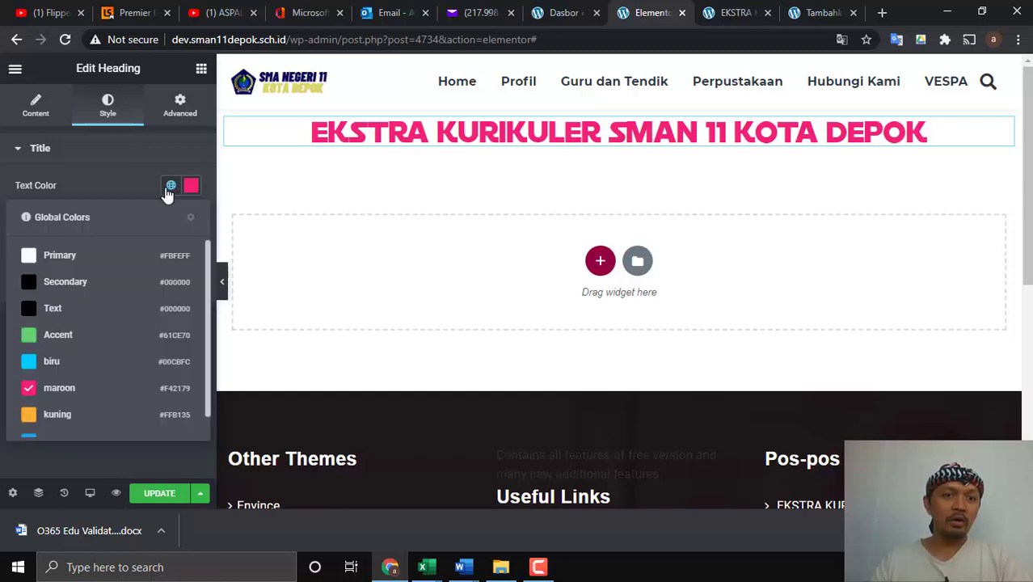
click(81, 416)
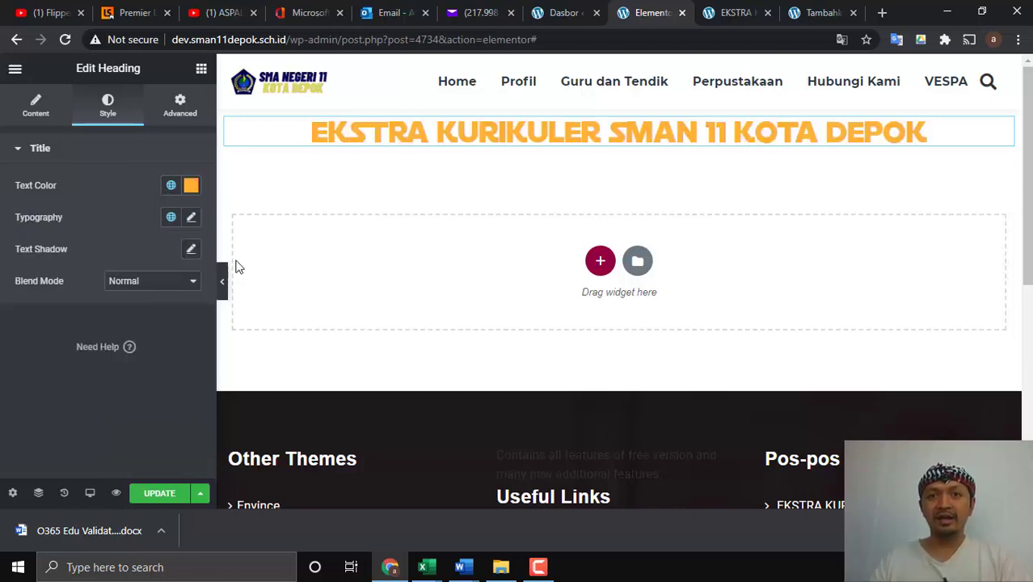
click(171, 187)
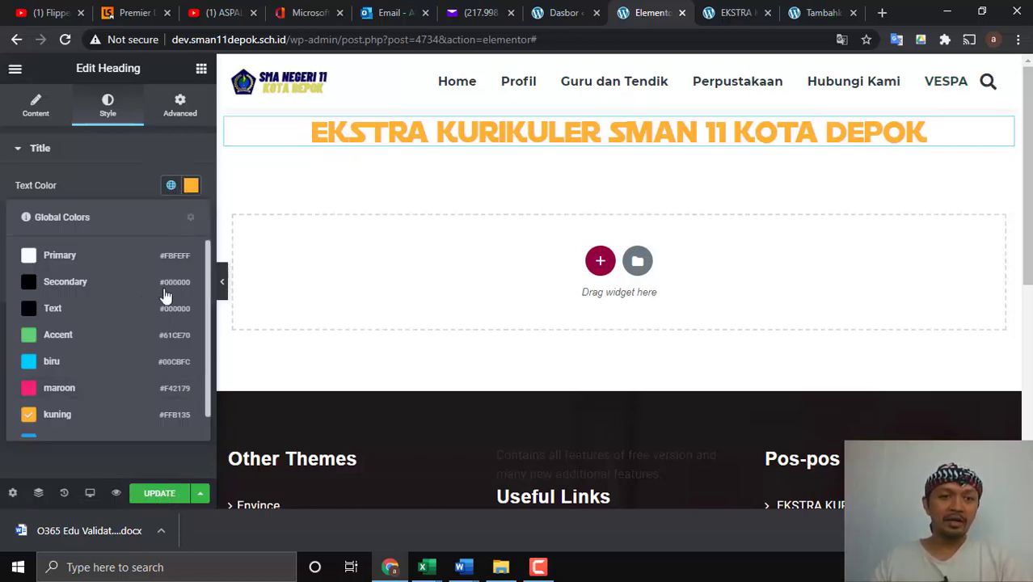
click(134, 160)
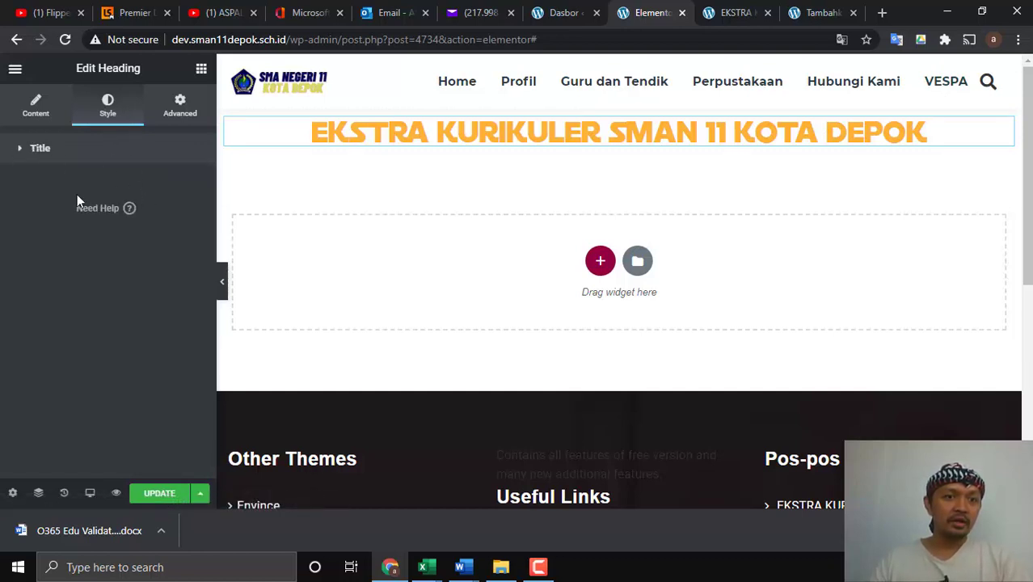
Set the heading's typography size to 67 px and update the post.
click(35, 108)
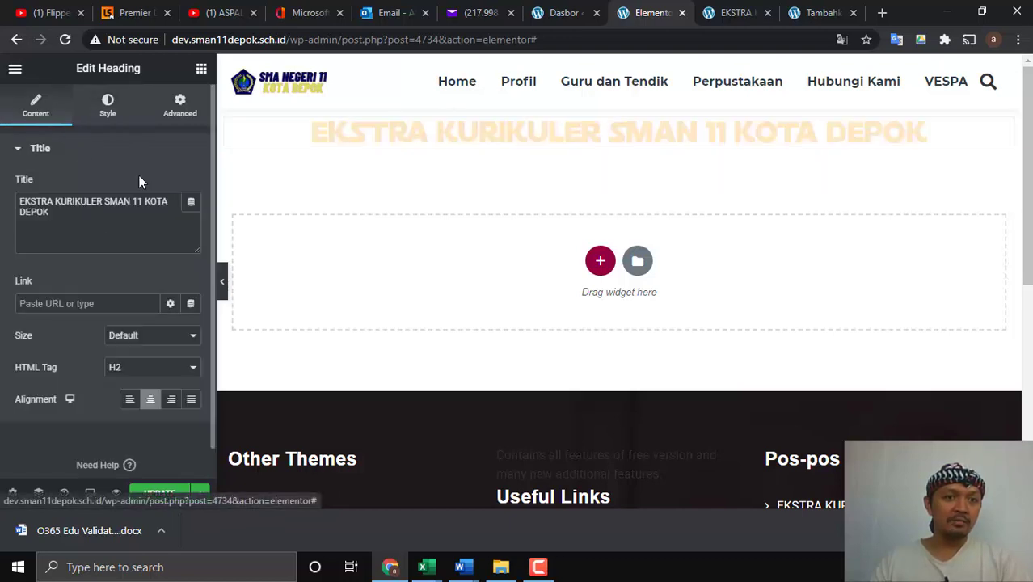
click(105, 113)
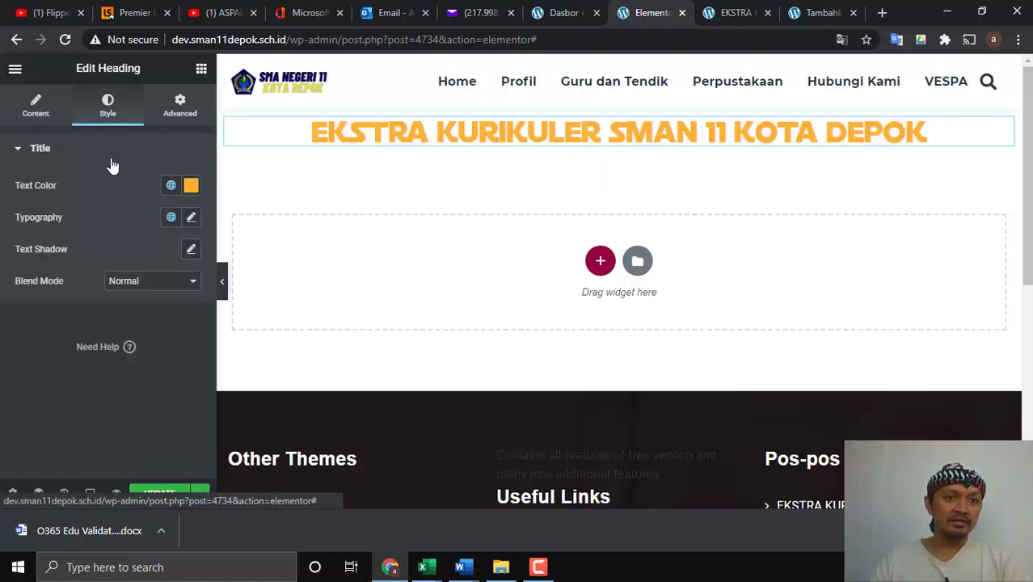
click(191, 220)
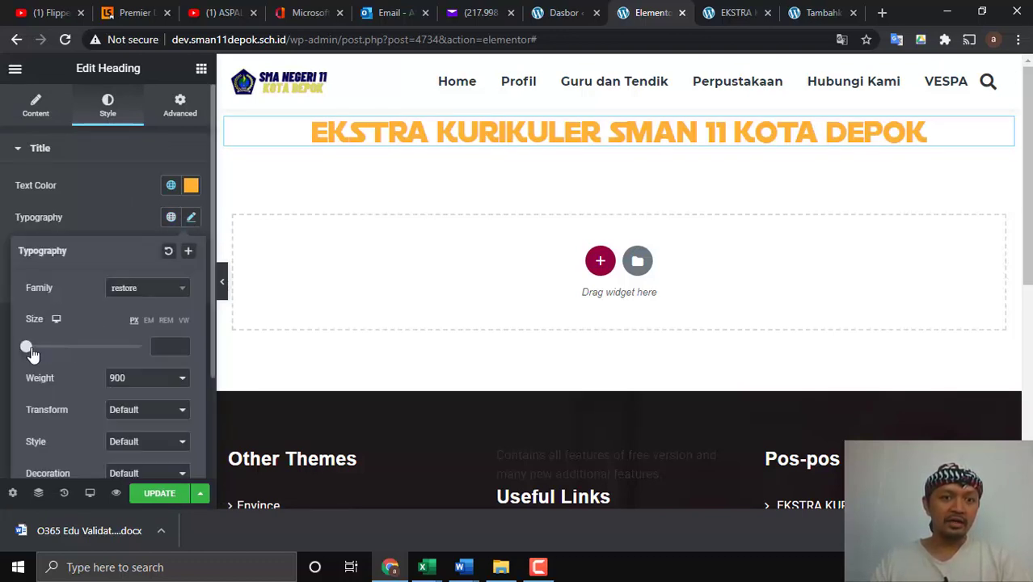
drag(32, 350, 71, 354)
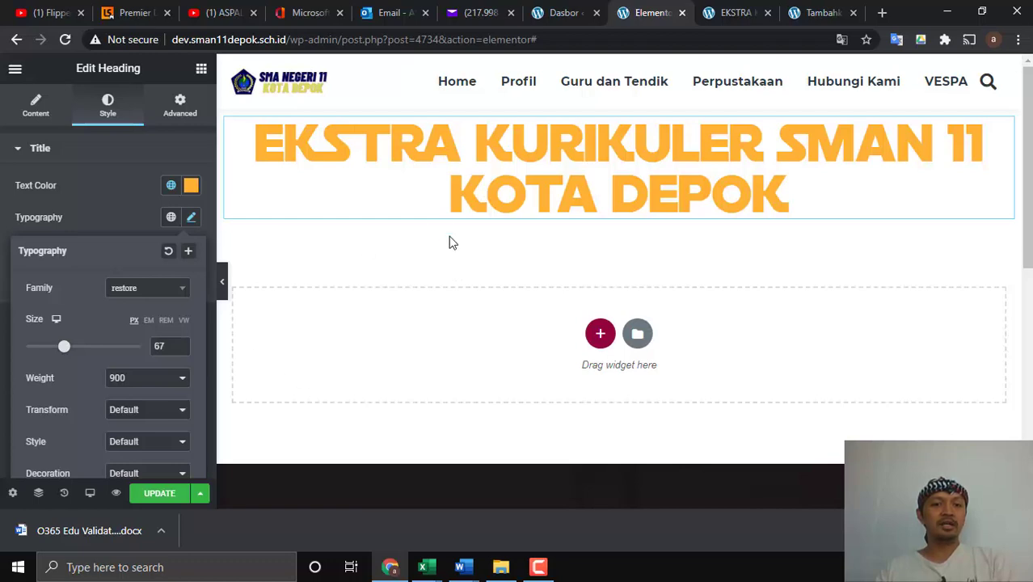
scroll(449, 289, down, 1)
scroll(434, 162, up, 1)
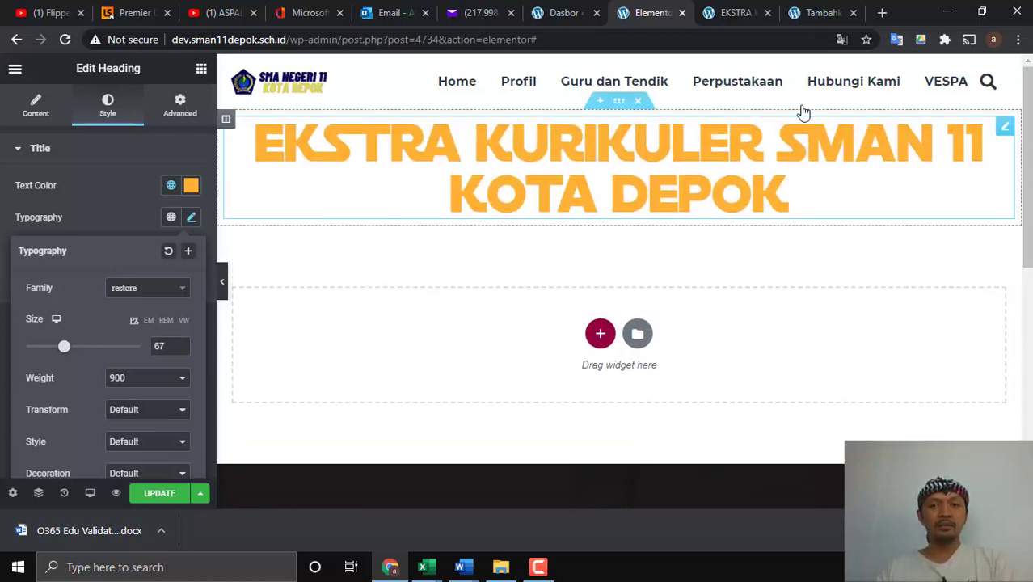
click(153, 492)
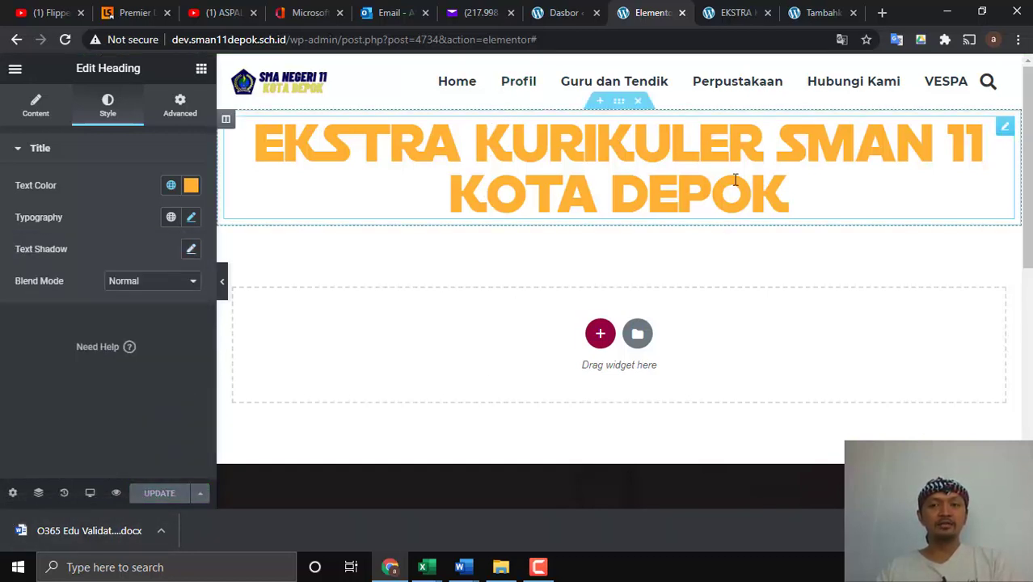
Check the page with its new heading down to the footer, and look through the available widgets.
scroll(546, 322, down, 1)
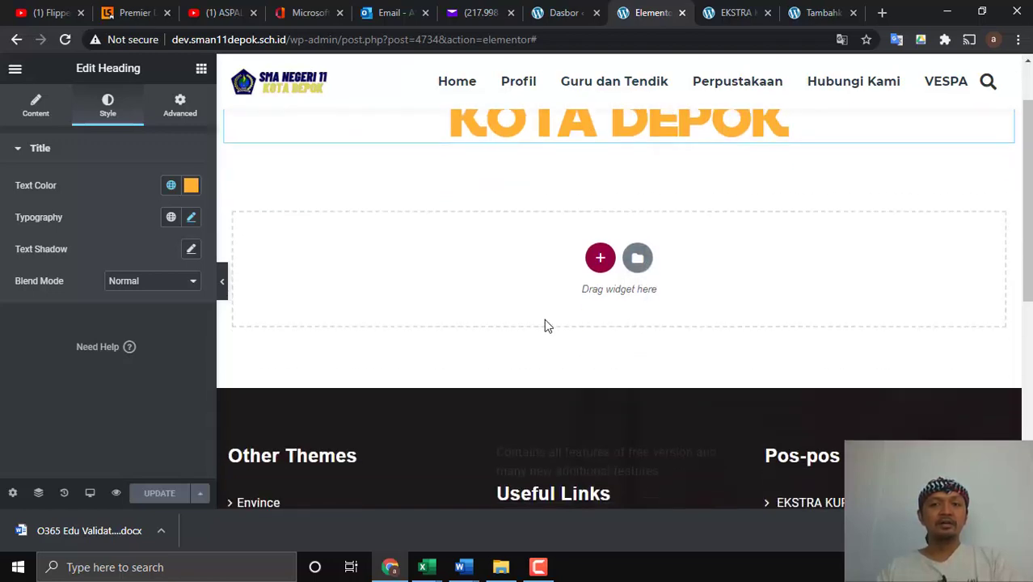
scroll(544, 319, up, 1)
scroll(668, 293, down, 2)
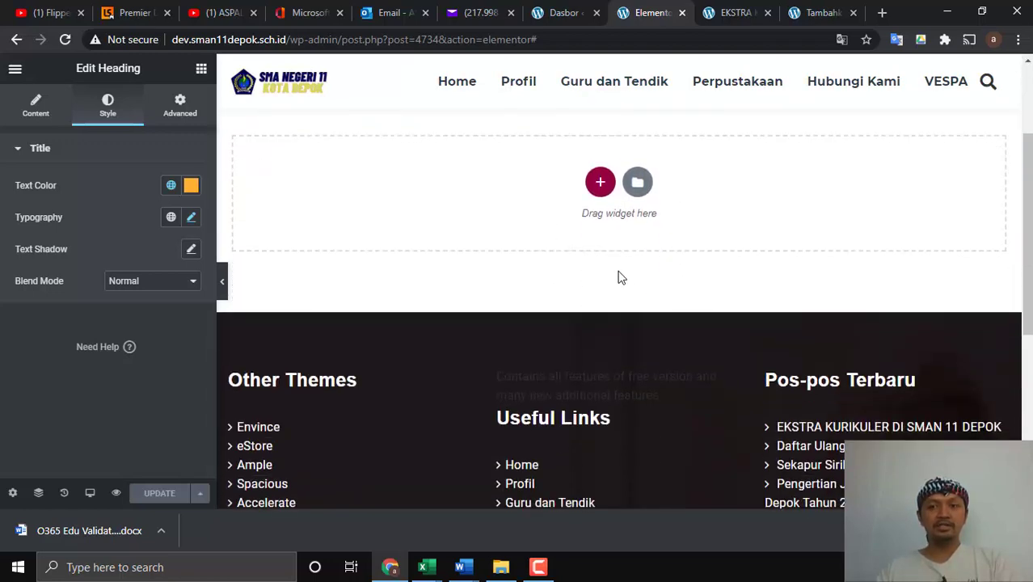
scroll(619, 276, up, 2)
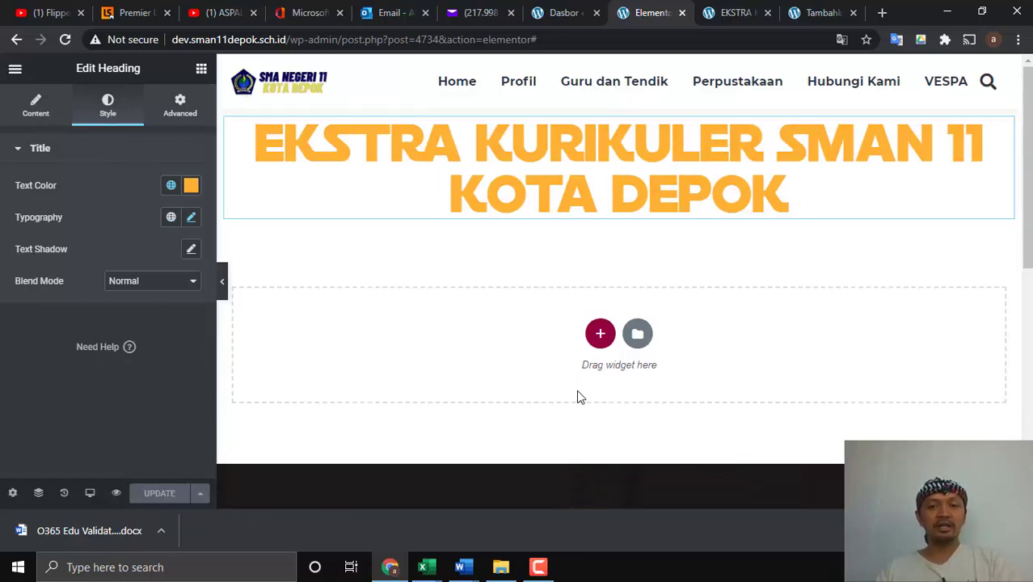
click(201, 70)
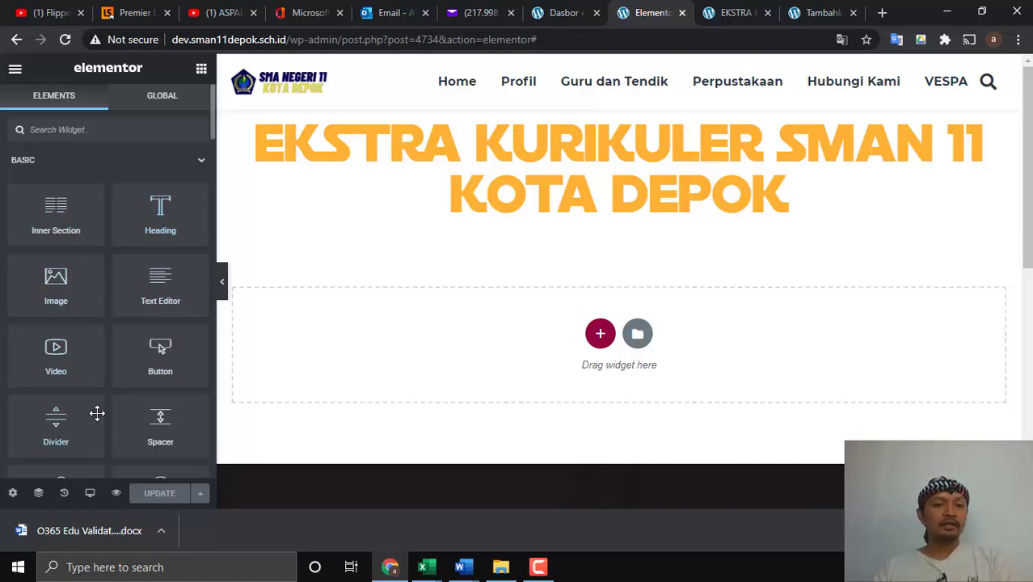
scroll(152, 376, down, 2)
scroll(153, 382, up, 2)
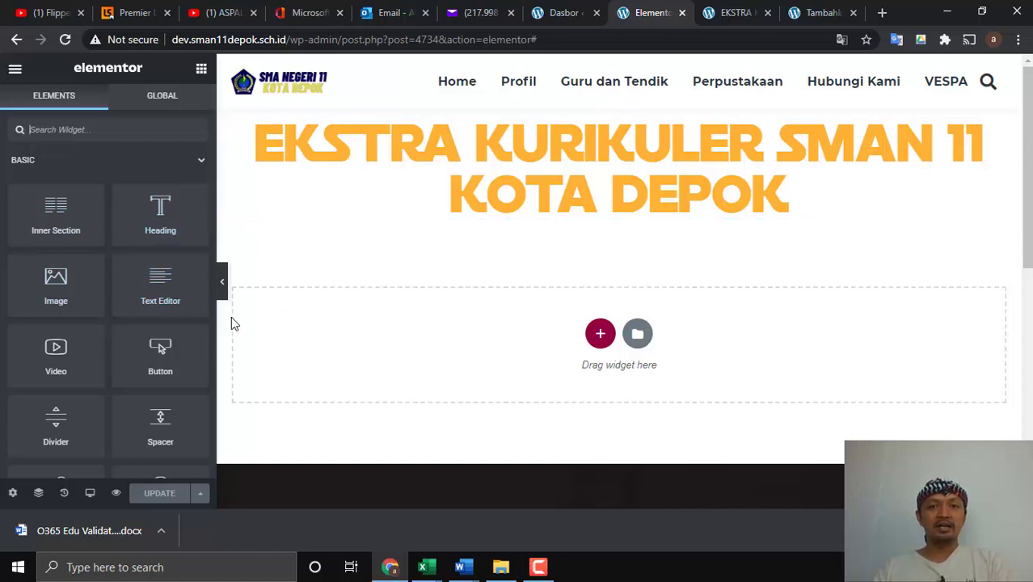
Add a three-column section below the heading and place an Image widget in its first column.
click(600, 336)
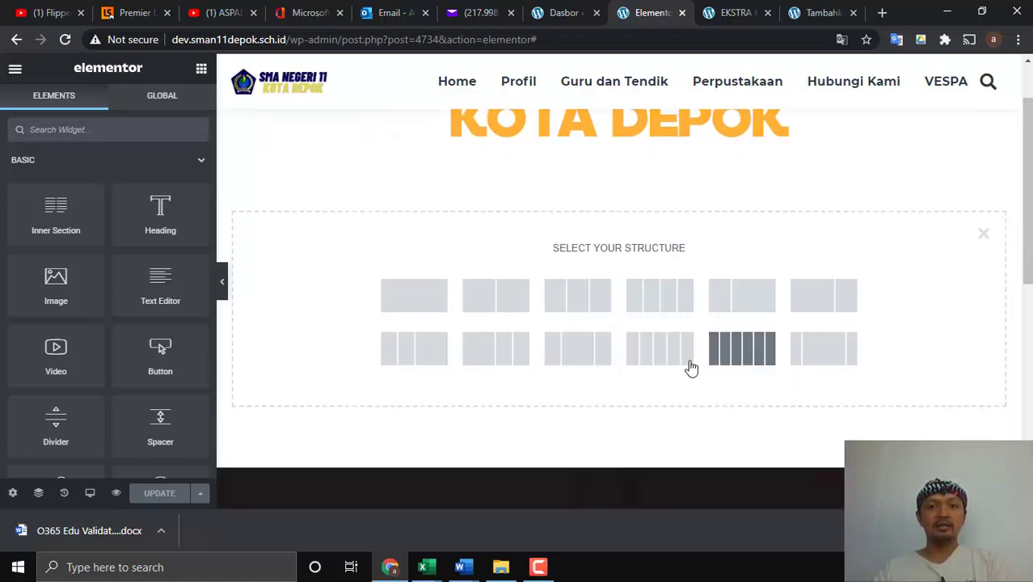
click(578, 306)
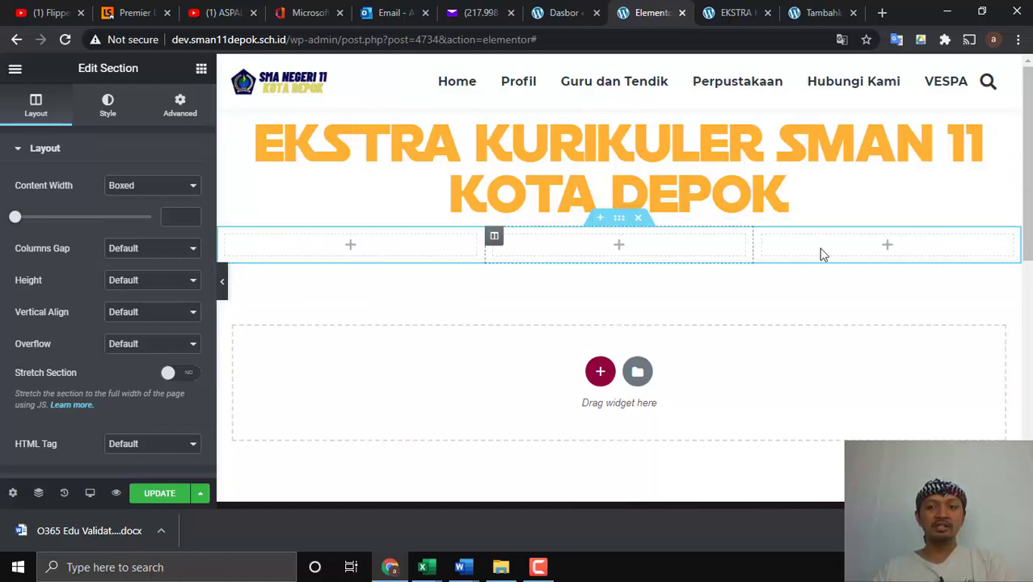
click(352, 246)
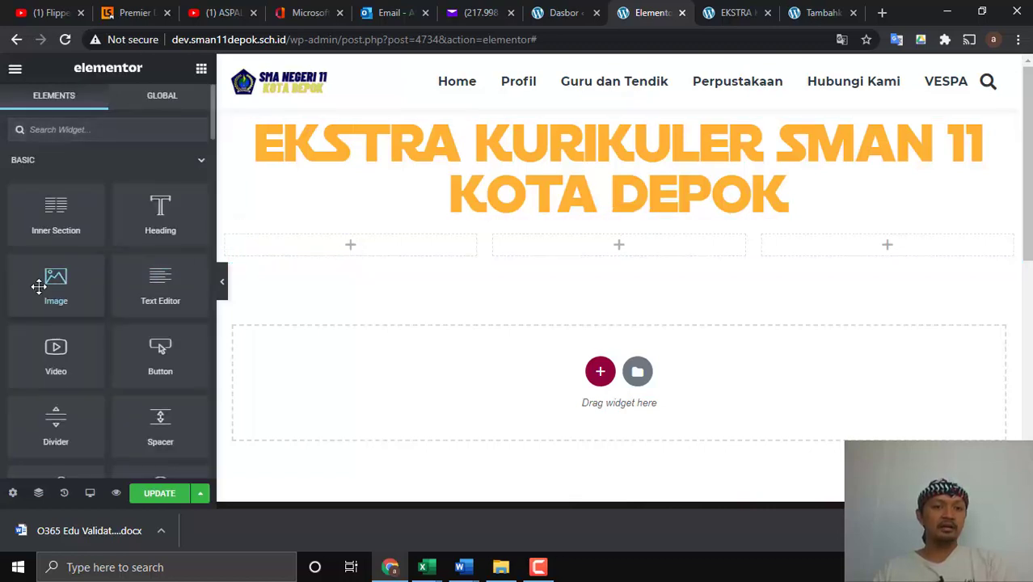
drag(48, 279, 339, 246)
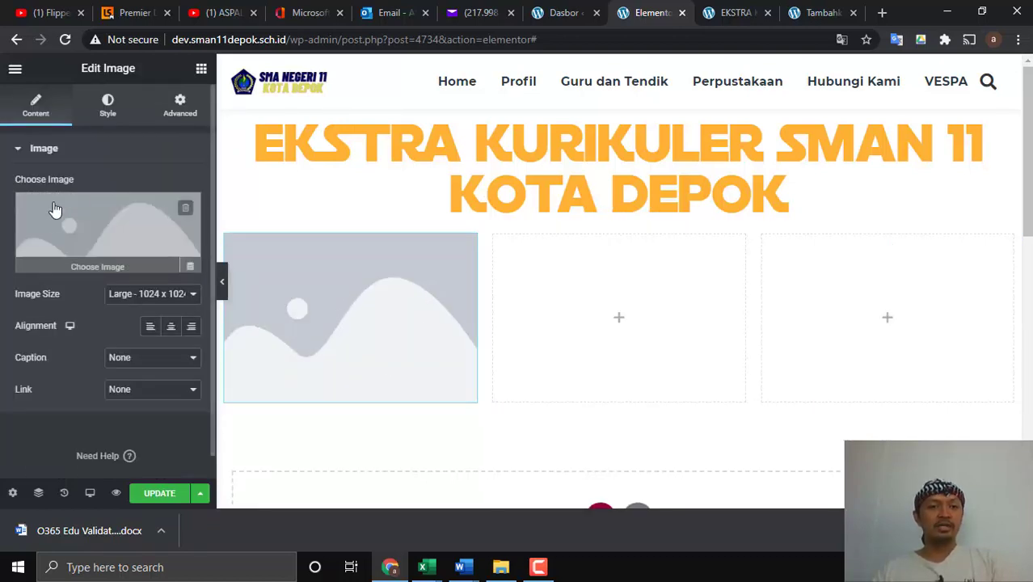
Insert the media library photo of the dancers in yellow and black costumes into the first column's Image widget.
click(95, 269)
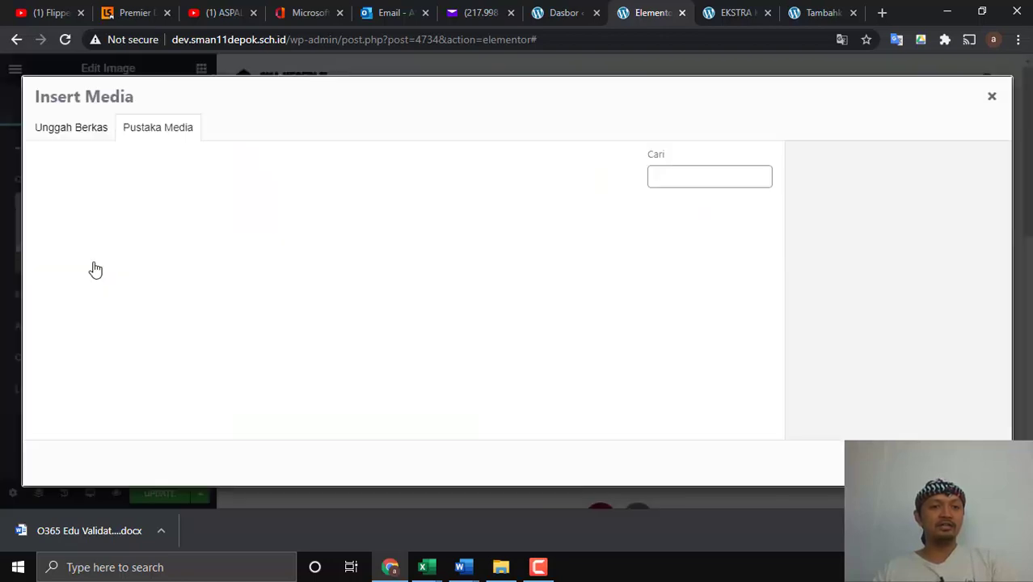
scroll(410, 293, down, 3)
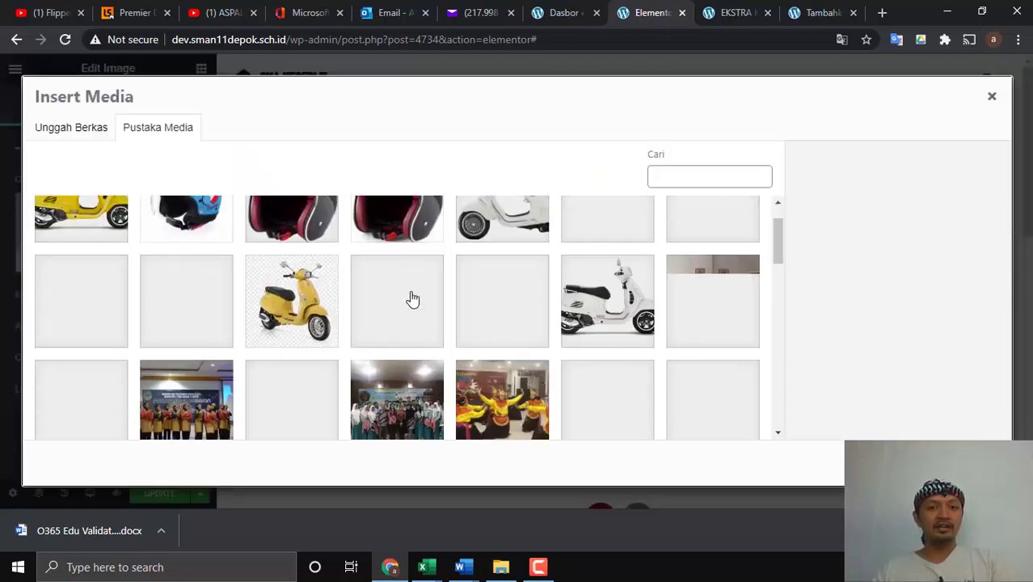
scroll(413, 298, down, 1)
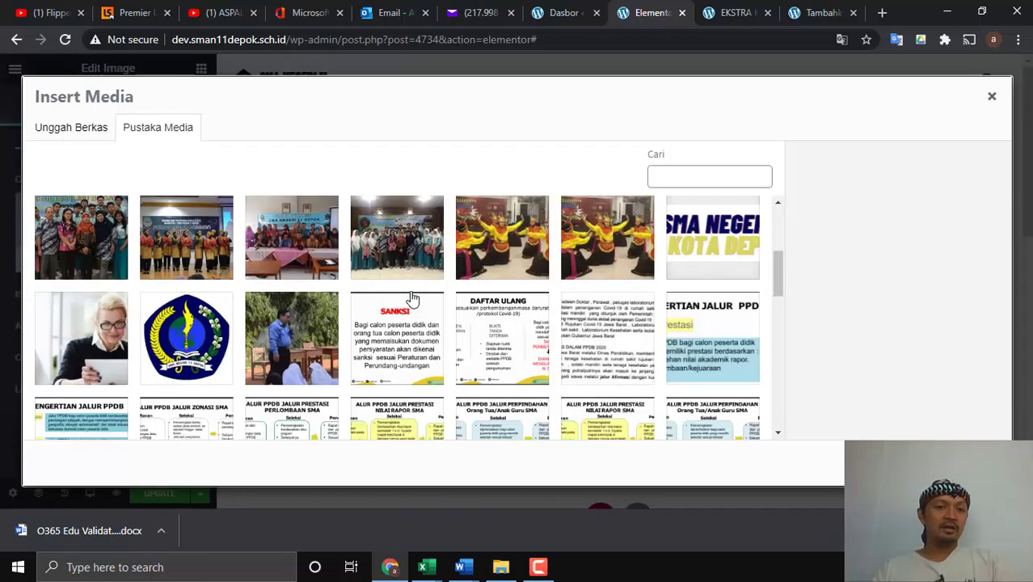
scroll(413, 298, down, 1)
scroll(413, 298, up, 2)
scroll(412, 298, down, 1)
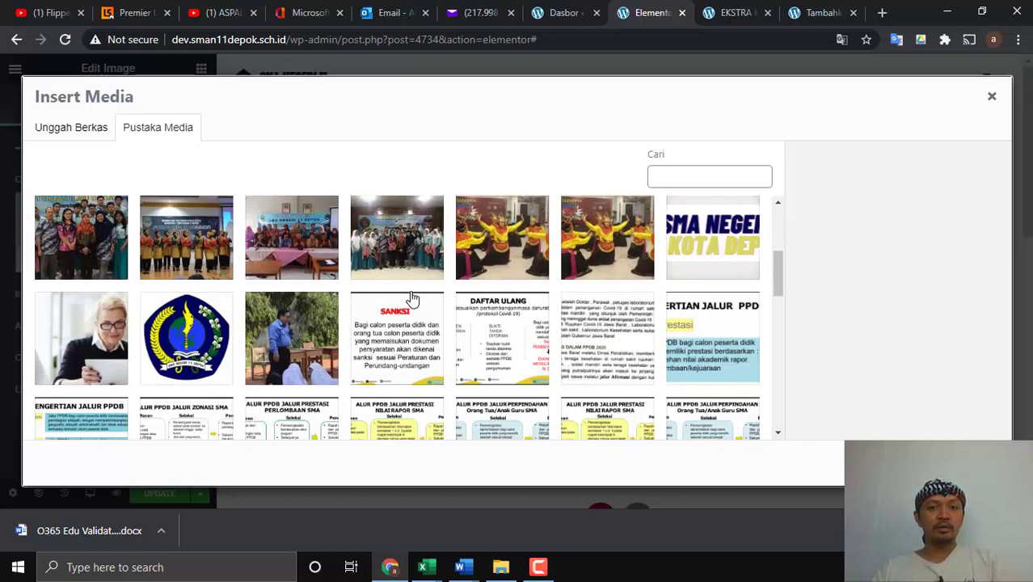
scroll(412, 299, up, 1)
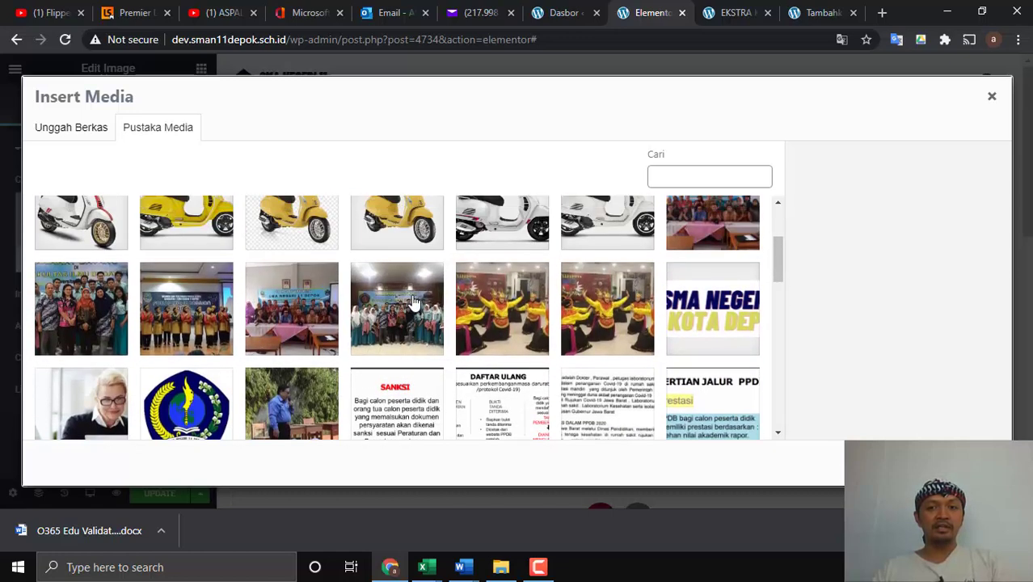
click(515, 299)
click(962, 463)
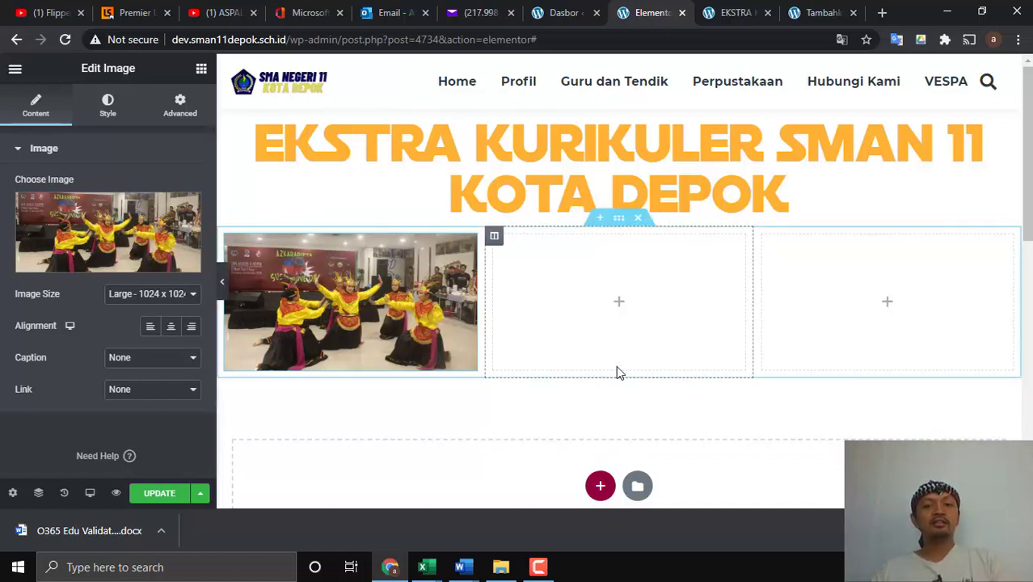
Add an Image widget to the second column and open the file upload view for choosing its image.
click(620, 302)
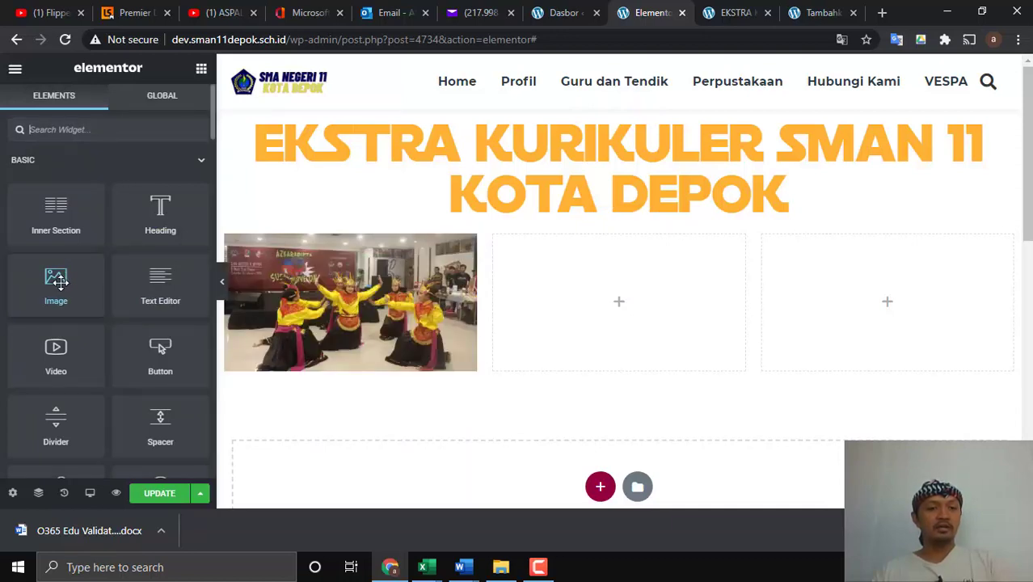
drag(53, 279, 623, 310)
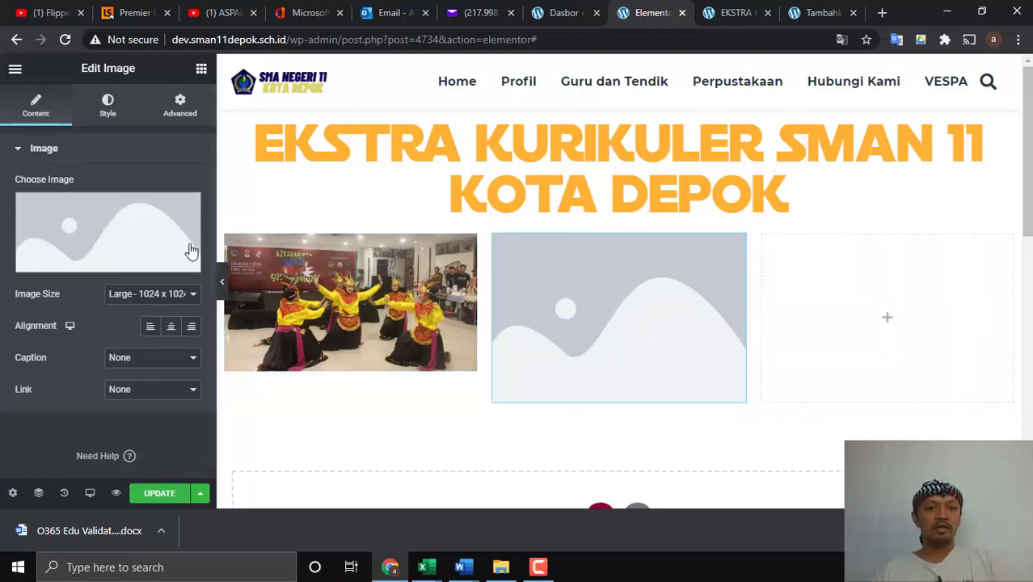
click(120, 264)
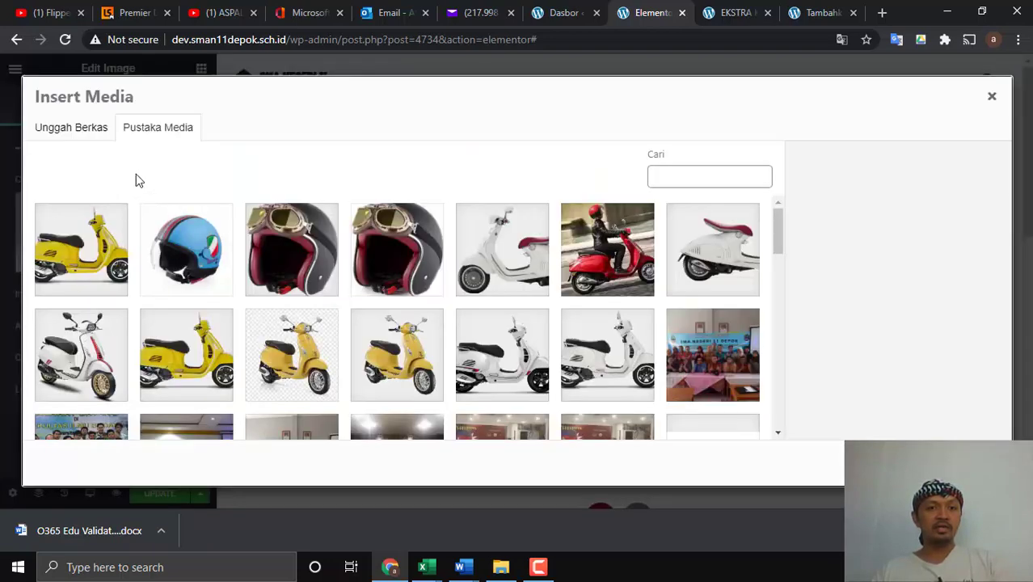
click(95, 129)
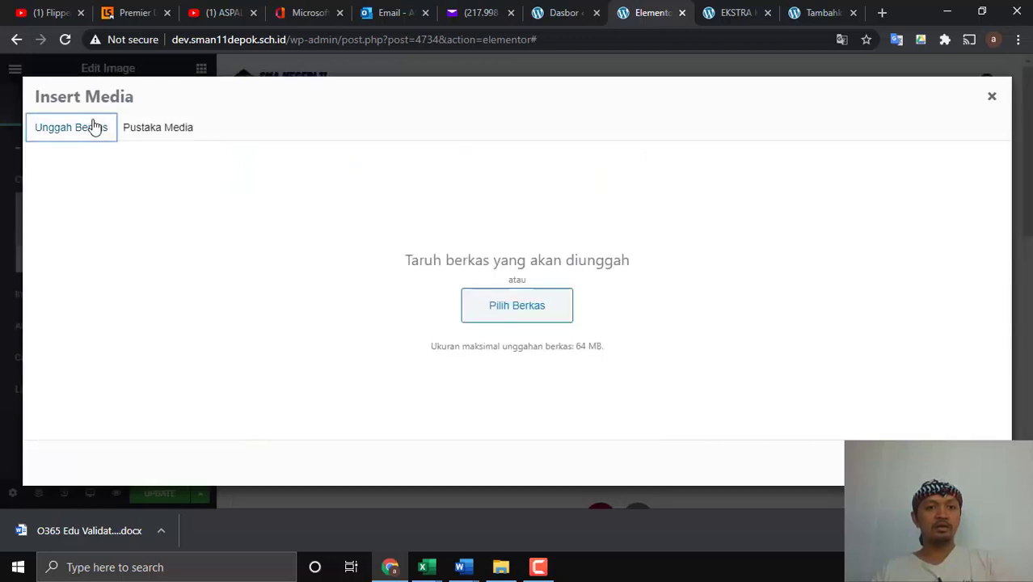
click(566, 306)
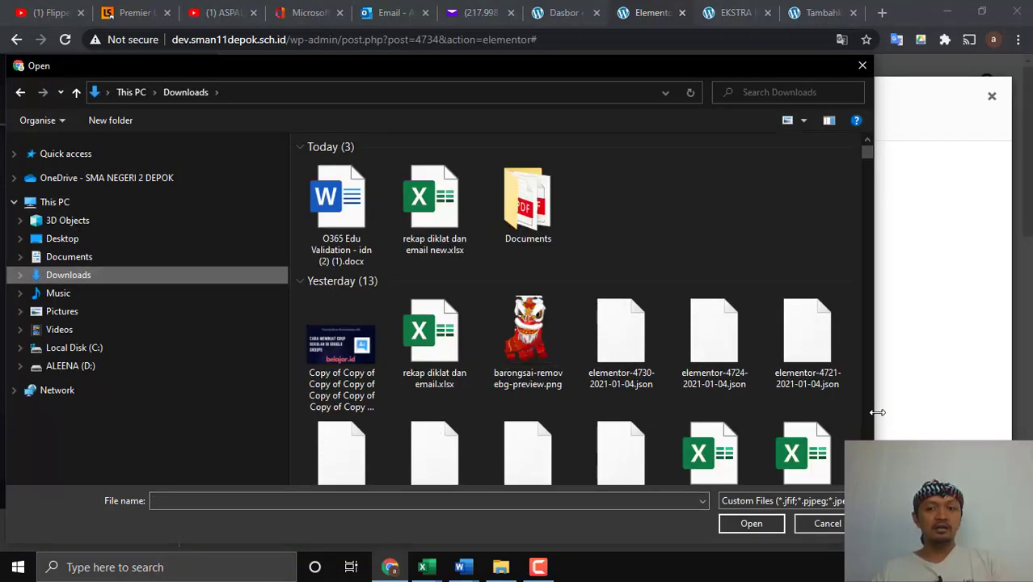
drag(869, 160, 881, 509)
scroll(578, 307, down, 1)
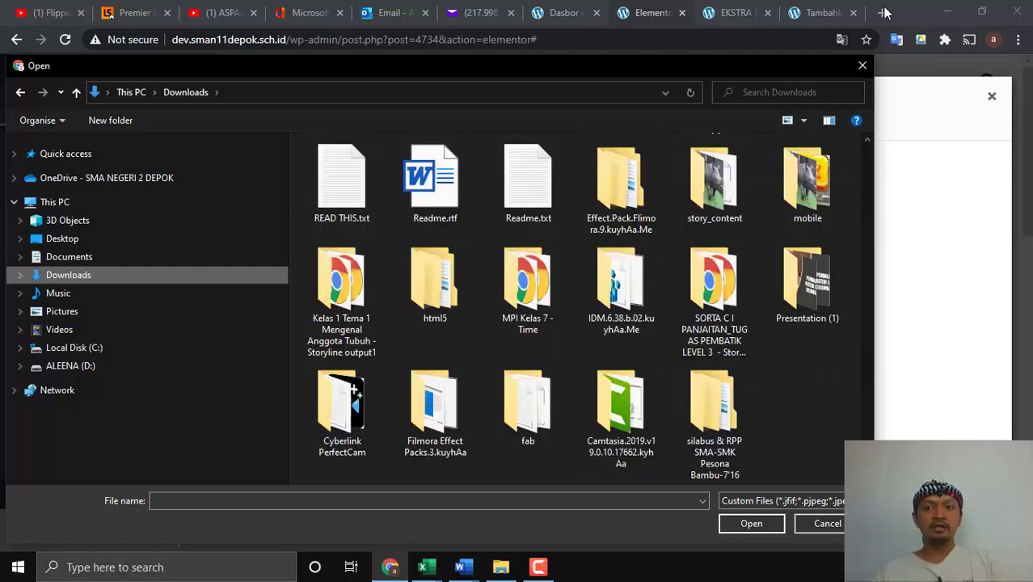
click(863, 66)
Search Google in a new browser tab for "FOTO ESKUL PASKIBRA".
click(881, 13)
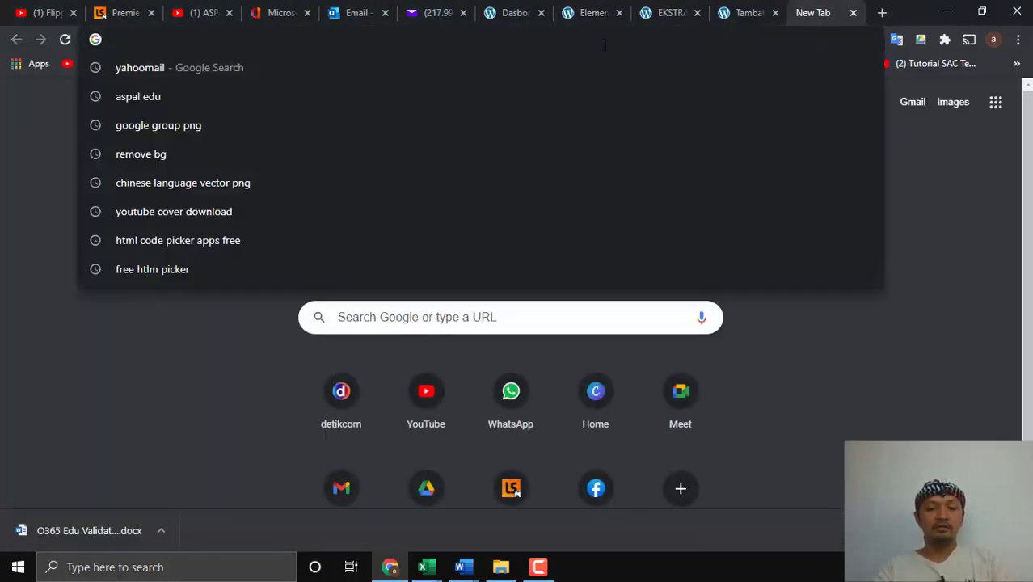
text(FOT)
key(BackSpace)
text(TO)
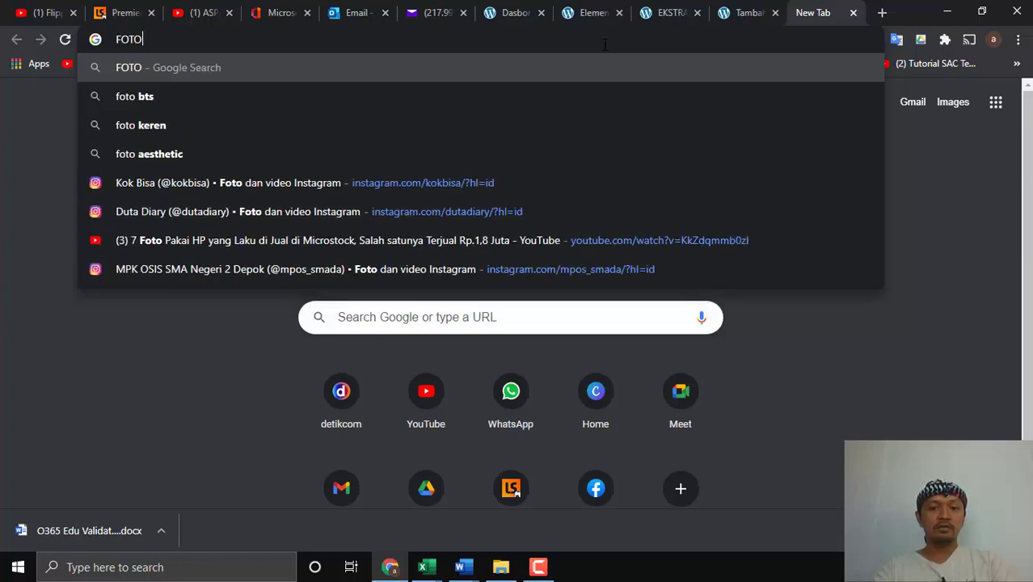
text( ESKUL )
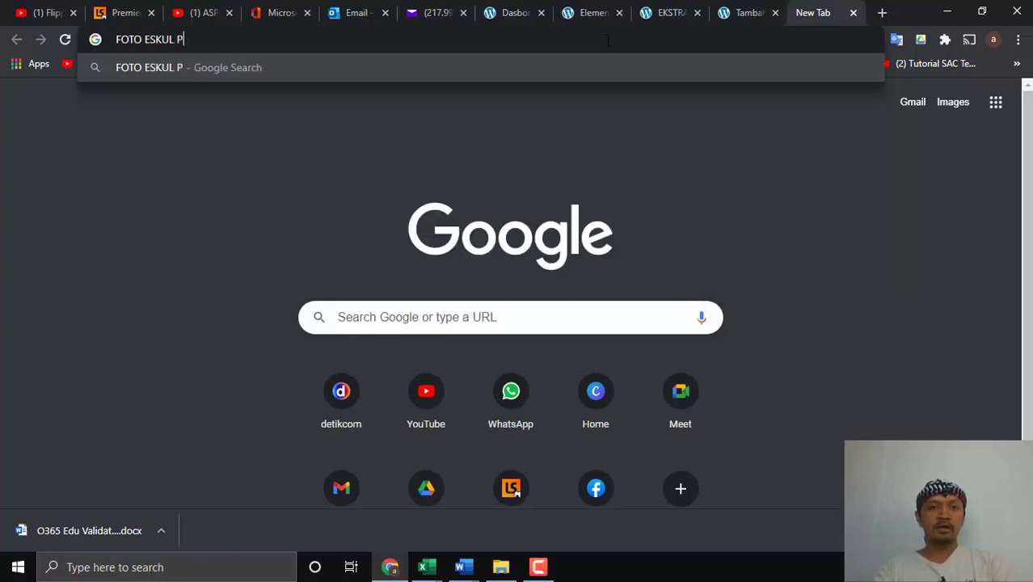
text(PASKIBRA)
key(Return)
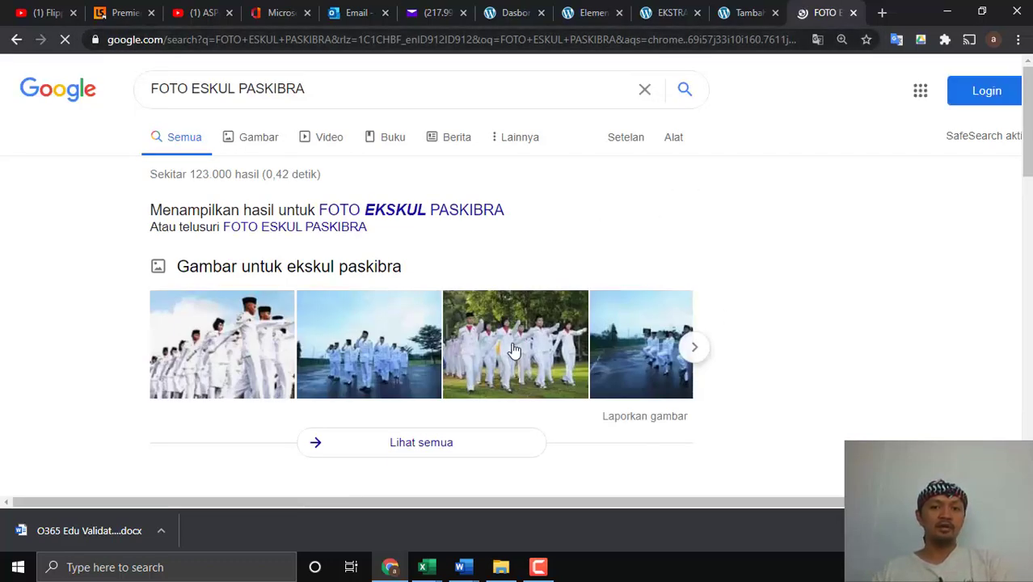
Open the idntimes.com photo of the marching paskibra team and save it to the Desktop as PASKIBRA.jpg.
click(513, 344)
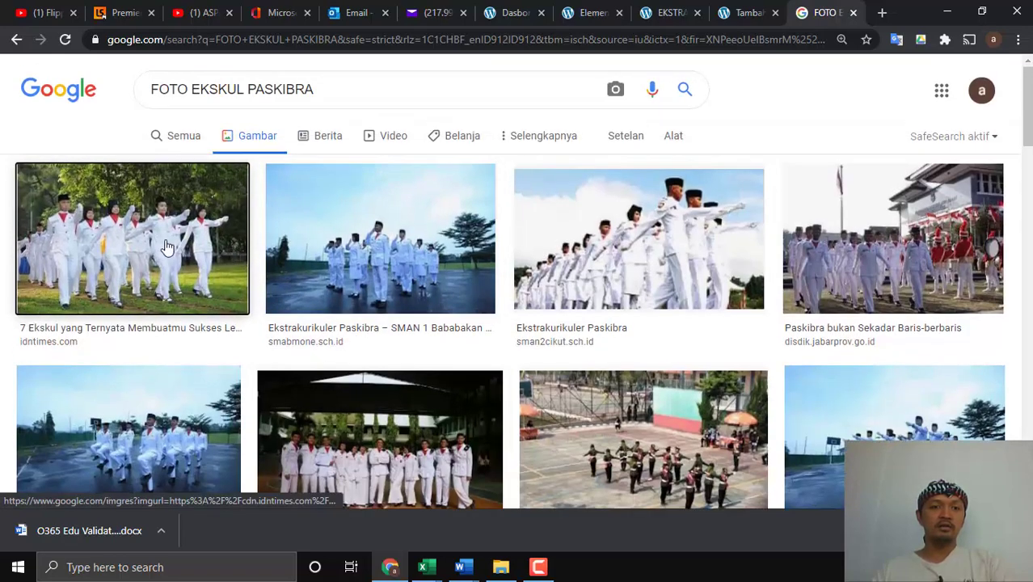
click(166, 247)
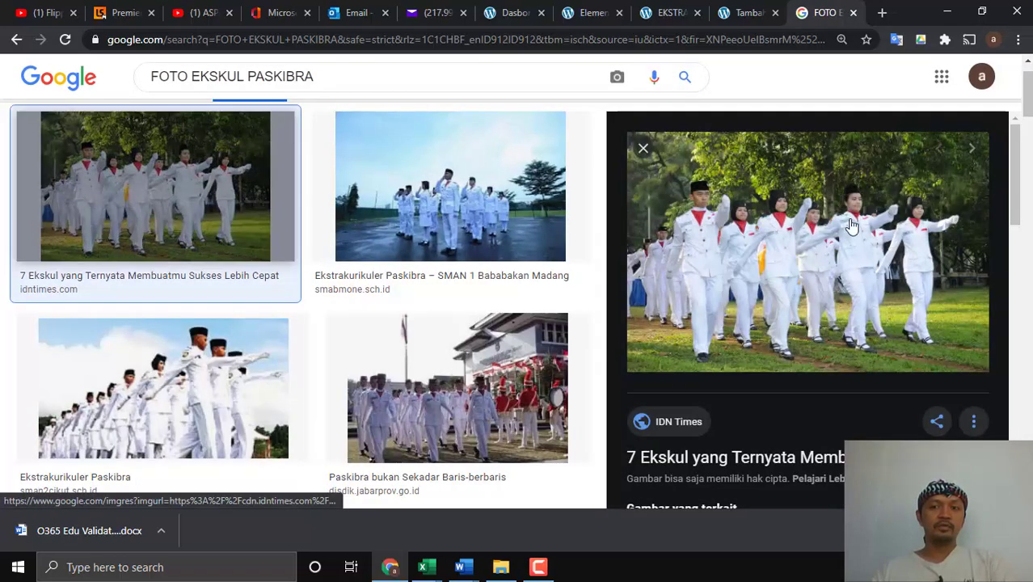
right_click(778, 245)
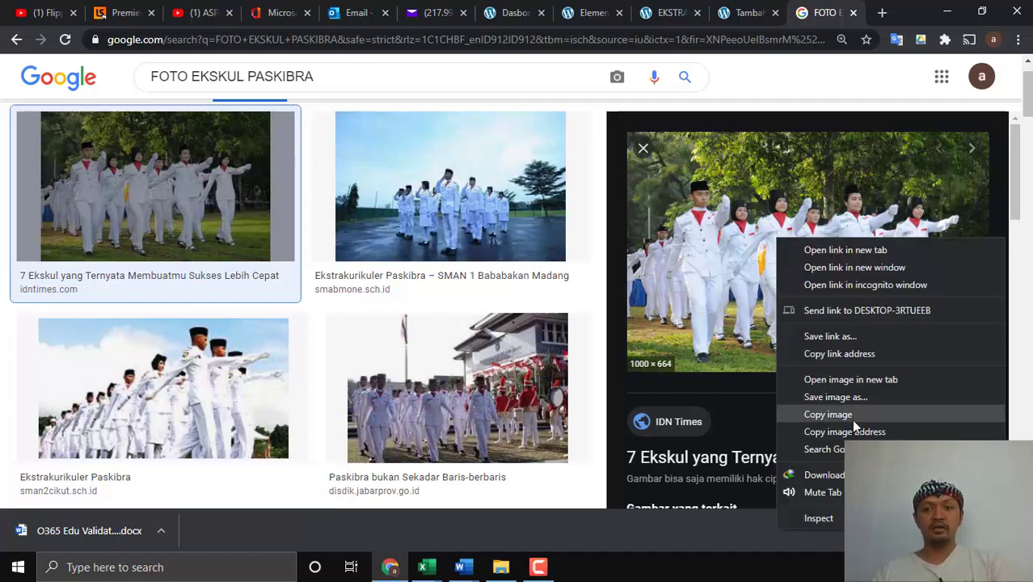
click(848, 398)
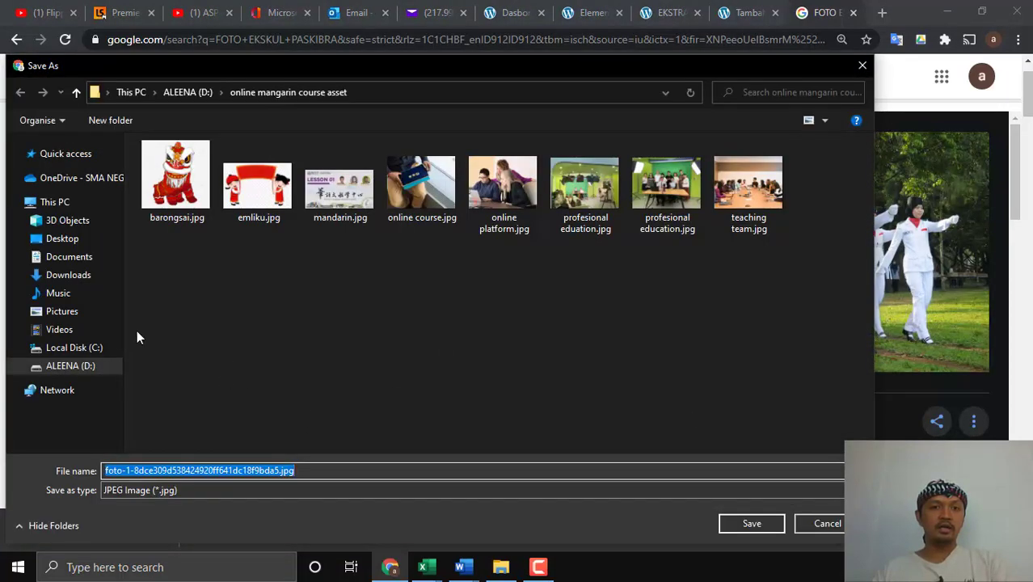
click(68, 366)
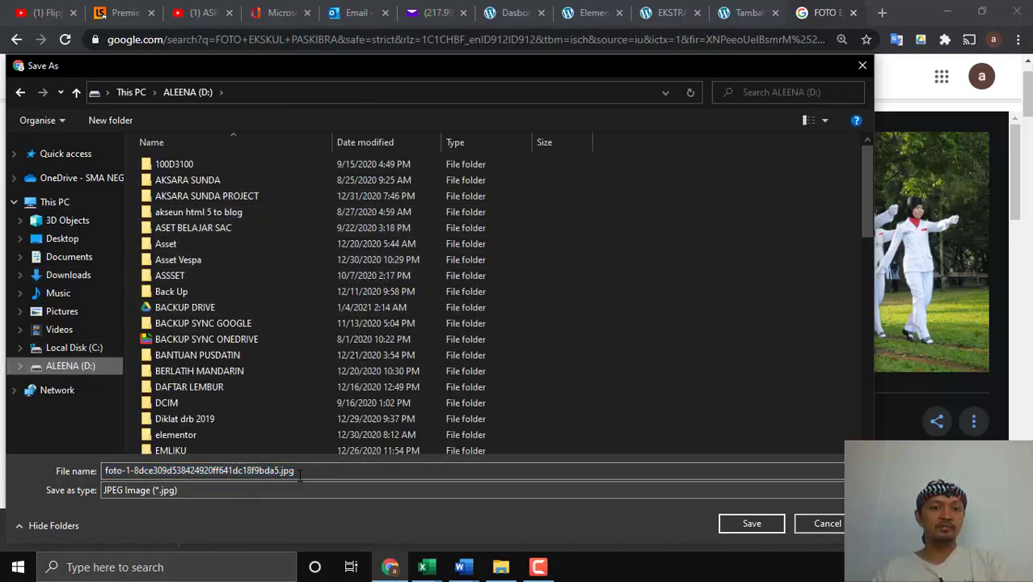
click(62, 238)
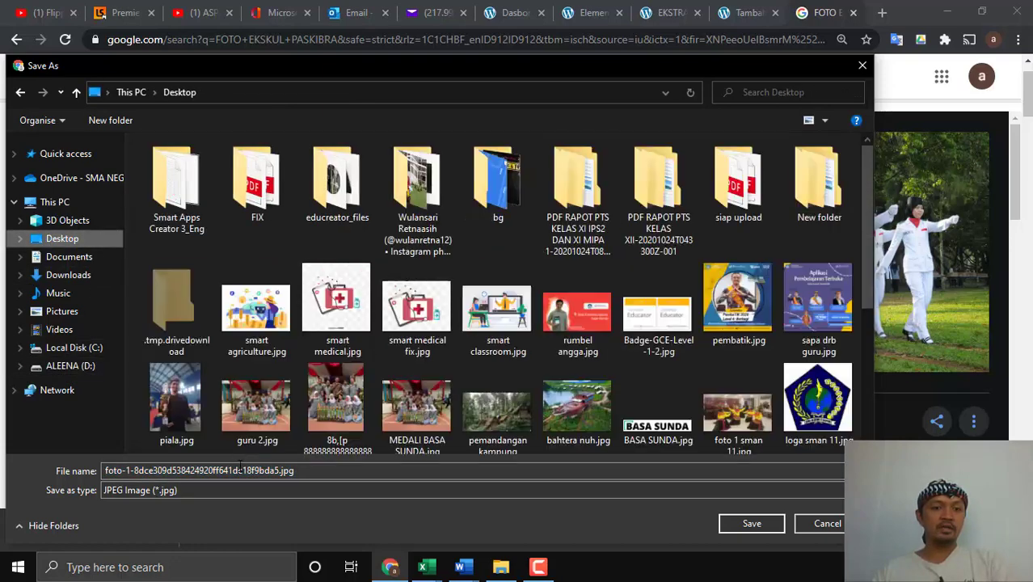
double_click(240, 471)
text(f)
key(BackSpace)
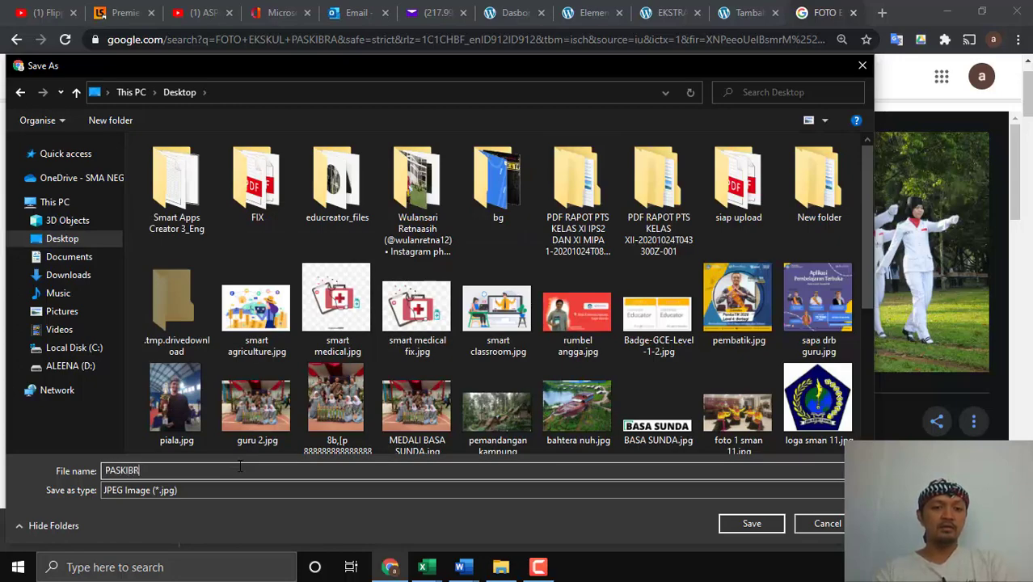
key(Return)
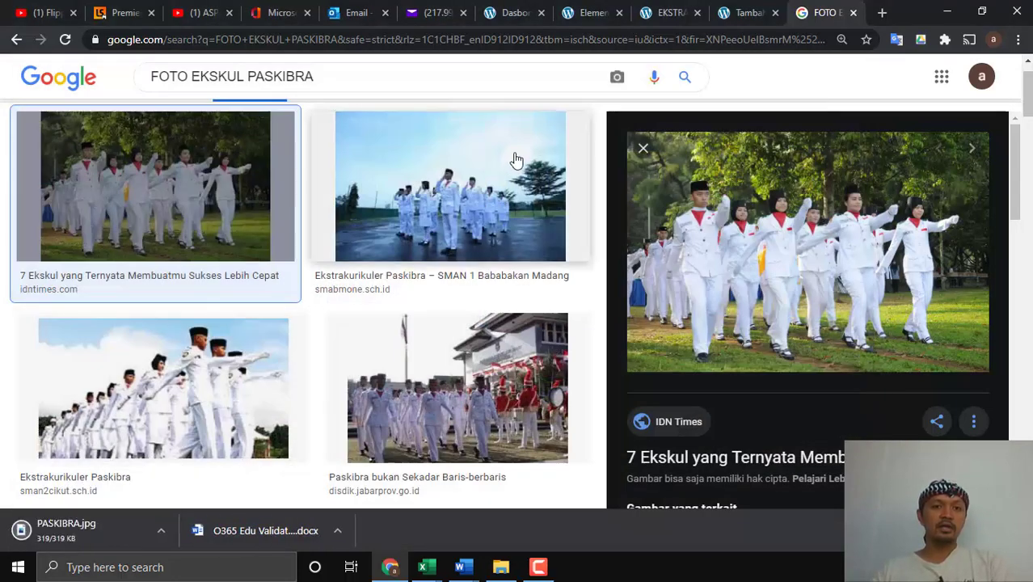
Replace the image search query with "ROBOTIK" and run the search.
drag(322, 74, 75, 71)
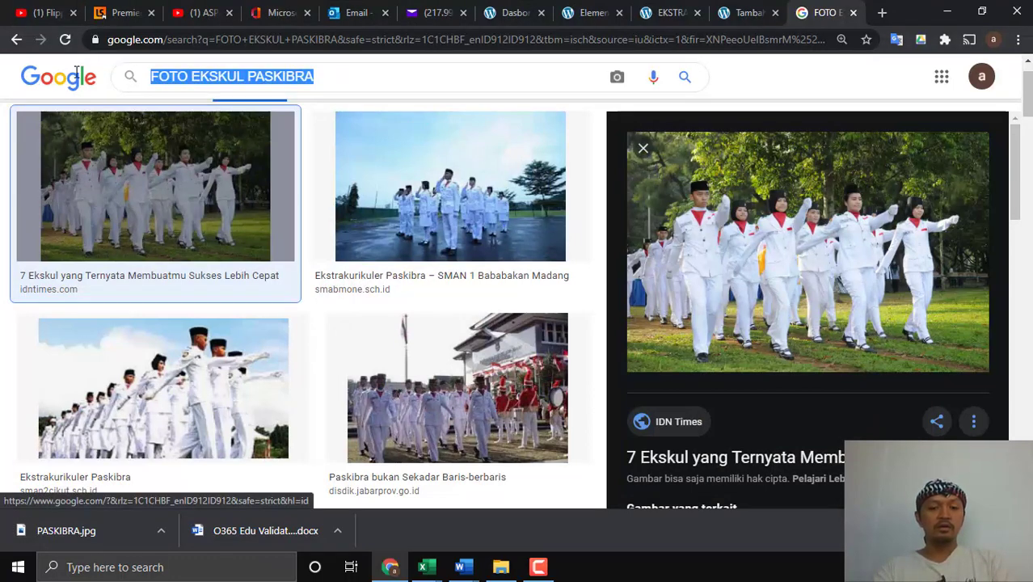
text(ROBOTIK)
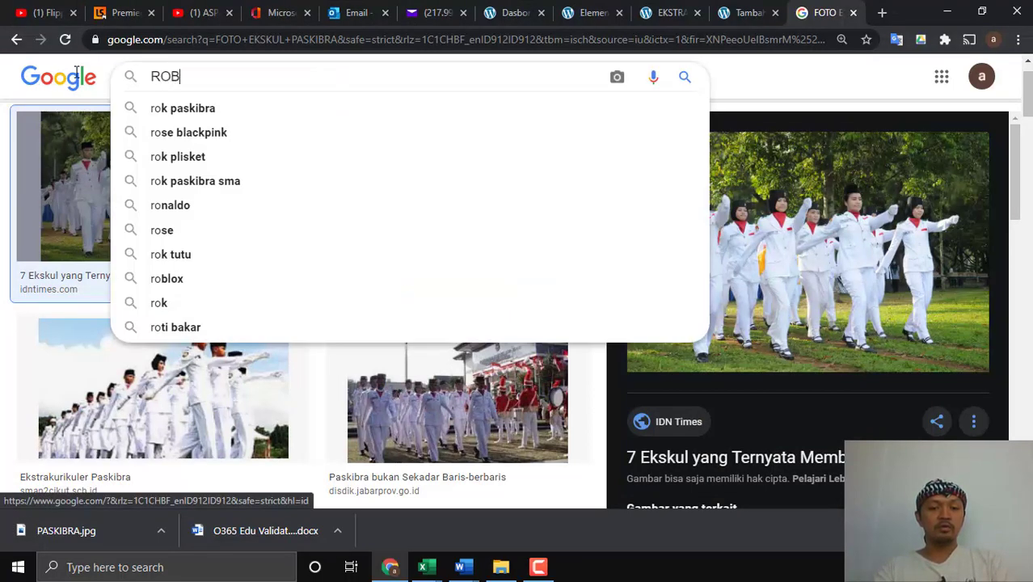
key(Return)
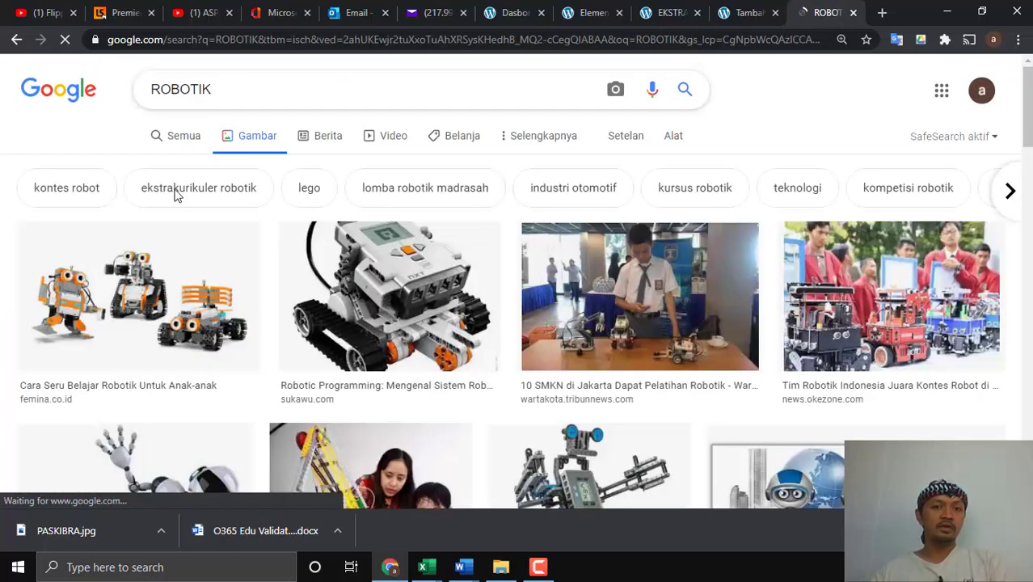
Open the "Tim Robotik Indonesia Juara Kontes Robot" photo from the results and save it to the Desktop as ROBOTIK.jpg.
scroll(676, 263, down, 1)
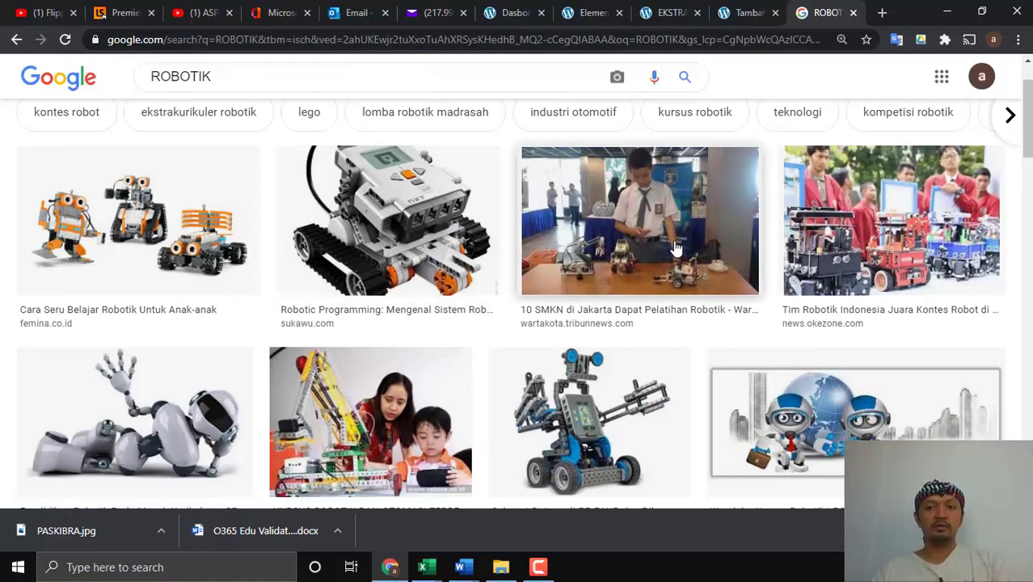
scroll(911, 246, down, 1)
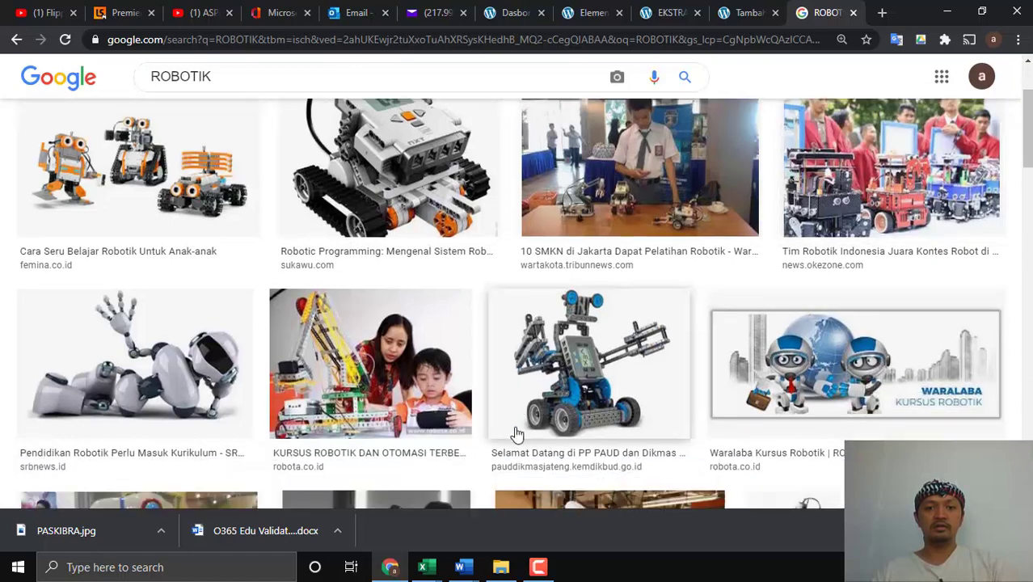
scroll(892, 217, up, 1)
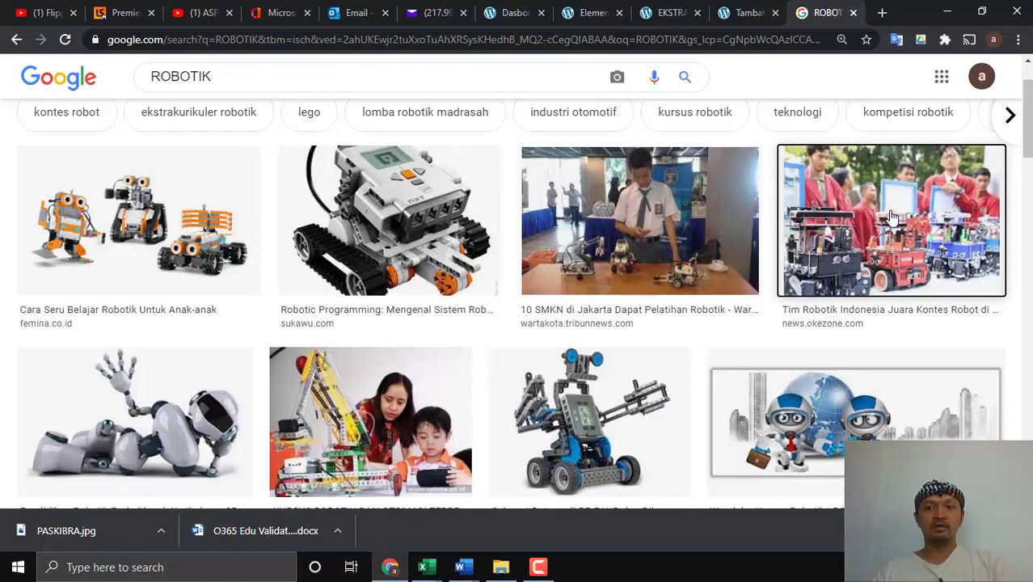
click(892, 217)
right_click(849, 244)
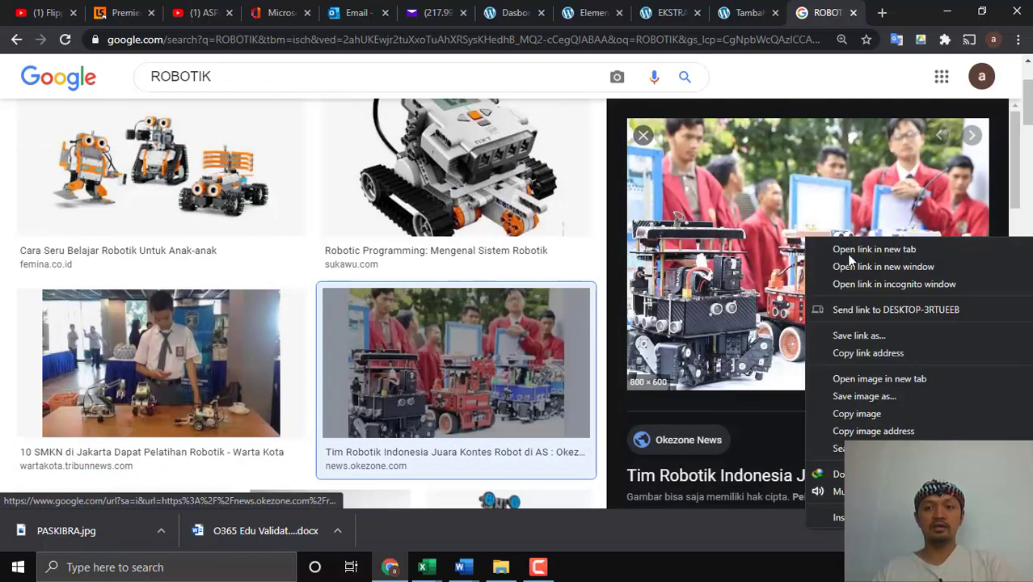
click(841, 396)
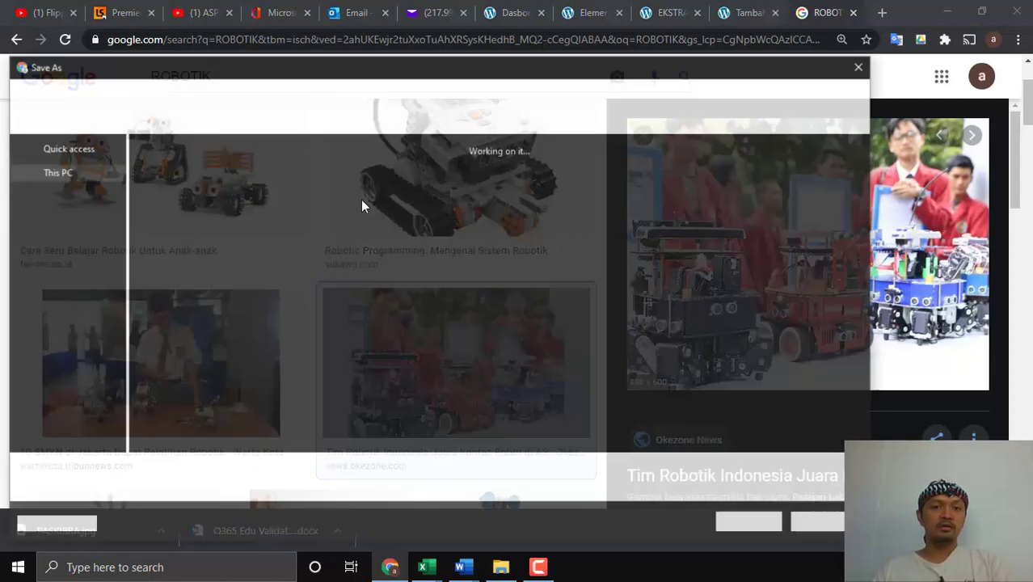
text(ROBOTIK)
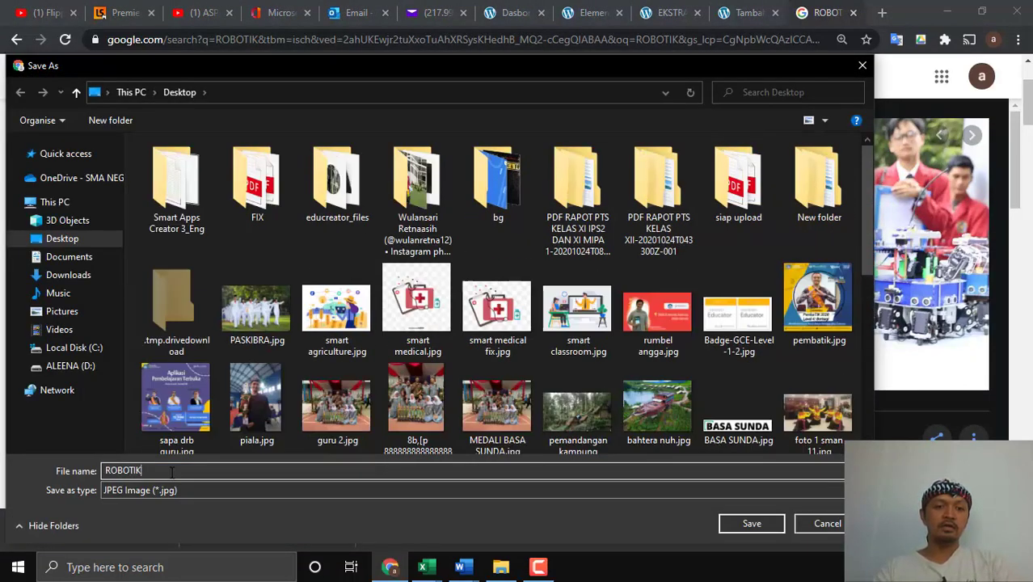
key(Return)
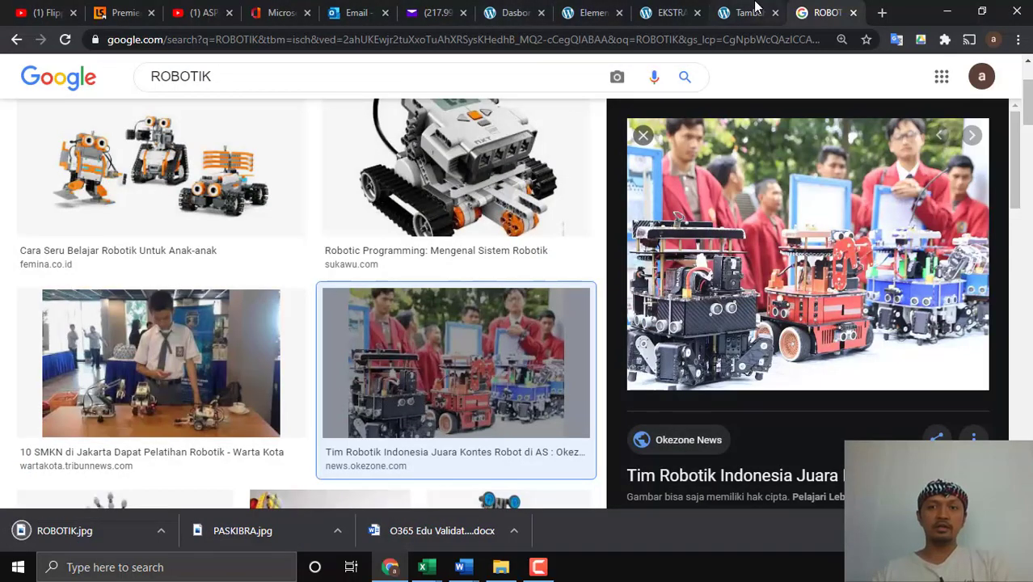
Switch back to the Elementor editor where the Insert Media upload view is open.
click(756, 8)
click(652, 8)
click(596, 6)
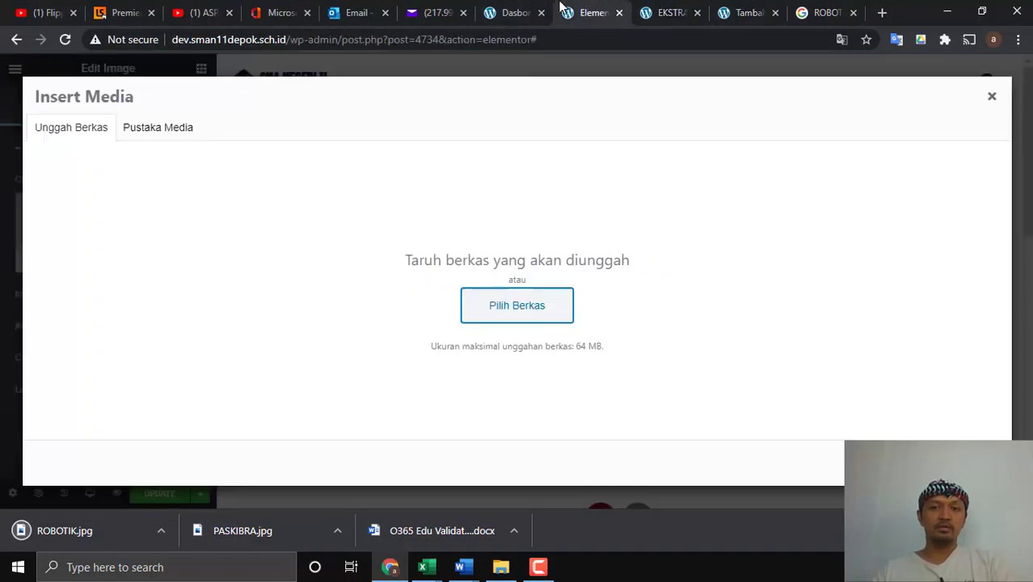
Upload PASKIBRA.jpg from the Desktop to the media library and insert it as the middle column's image.
click(552, 312)
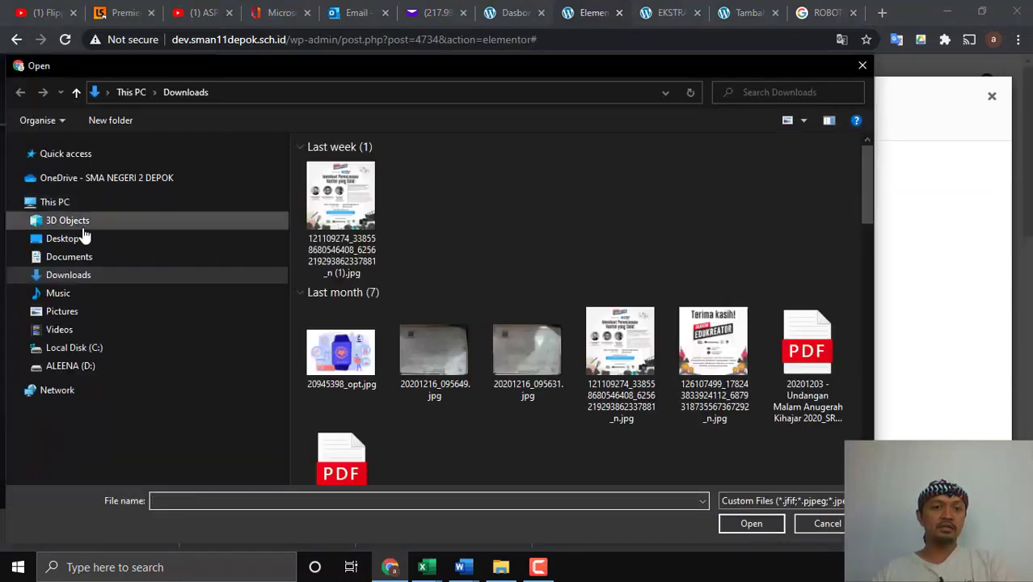
click(85, 235)
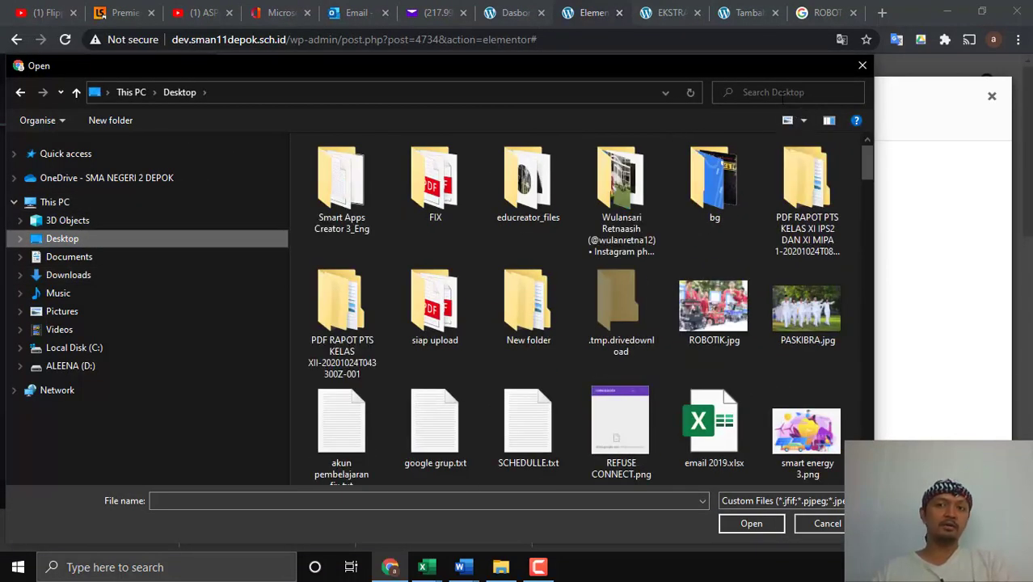
click(776, 92)
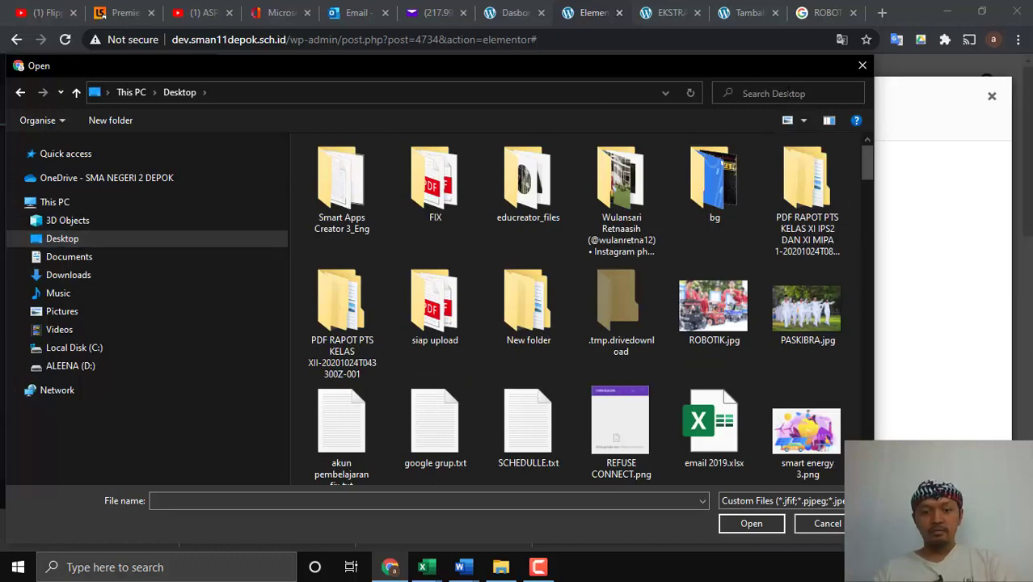
text(PASKIBRA)
click(373, 340)
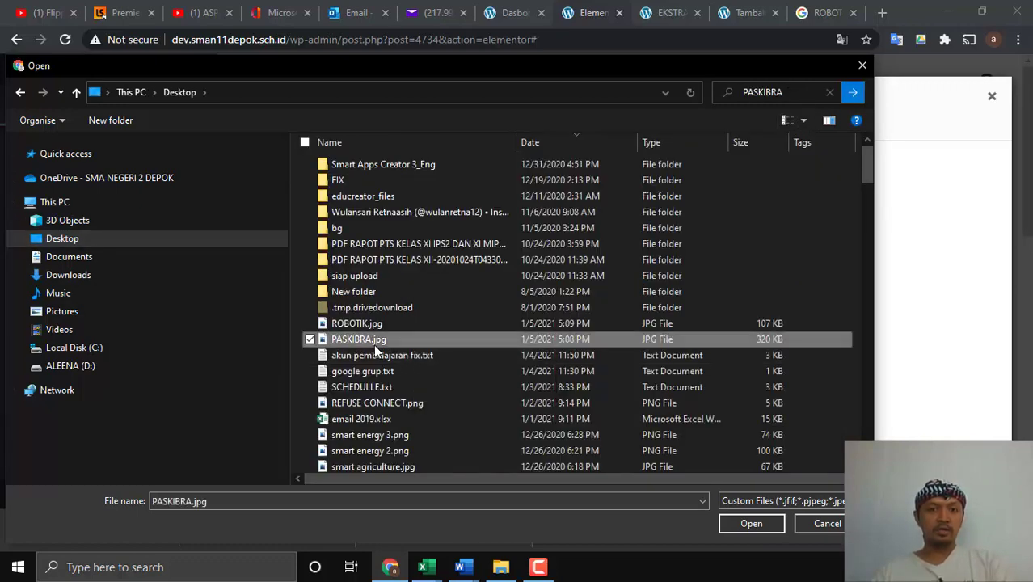
click(748, 523)
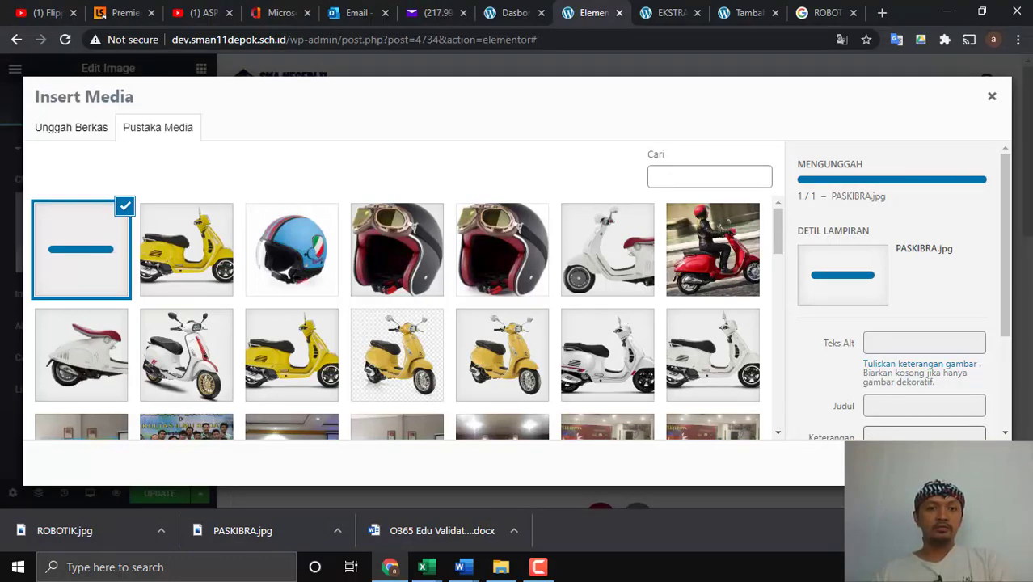
click(959, 464)
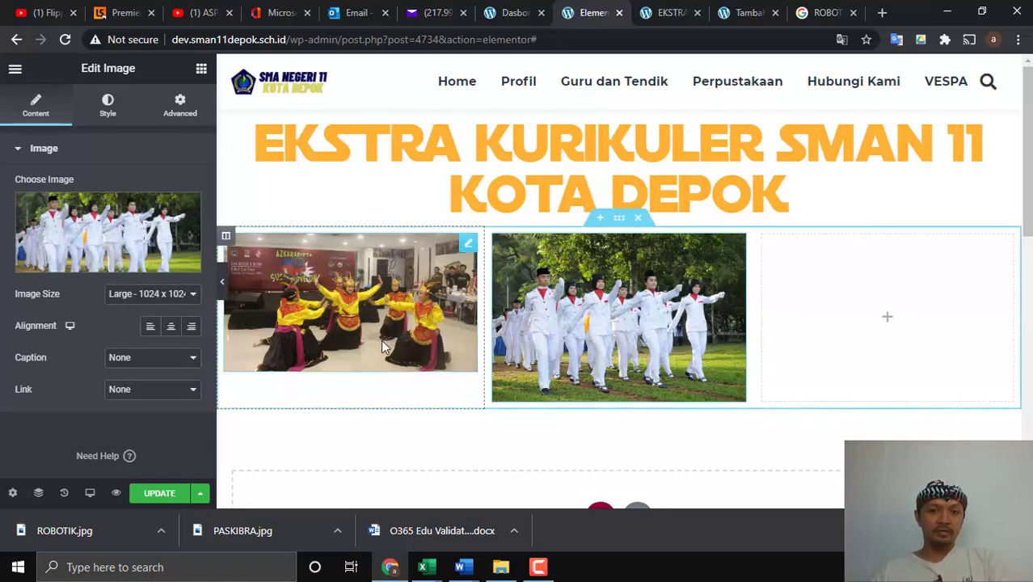
Add an Image widget to the empty third column and browse the media library for its picture.
click(886, 323)
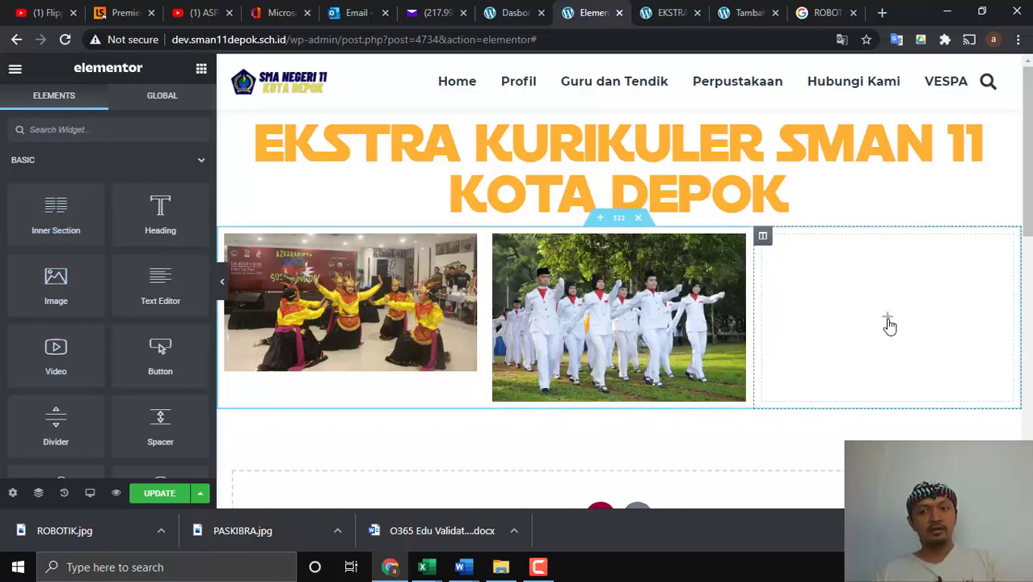
drag(63, 285, 864, 308)
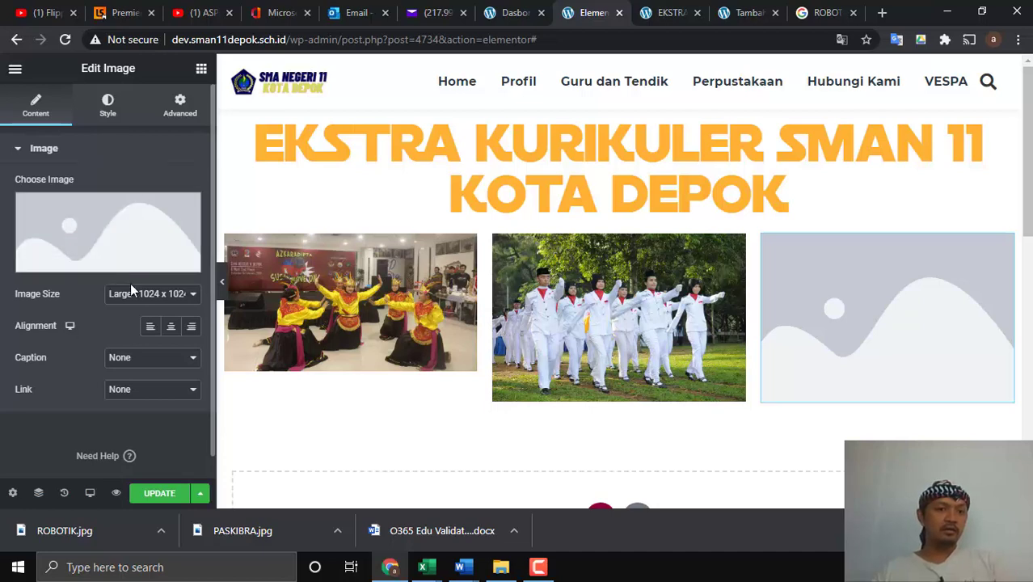
click(104, 263)
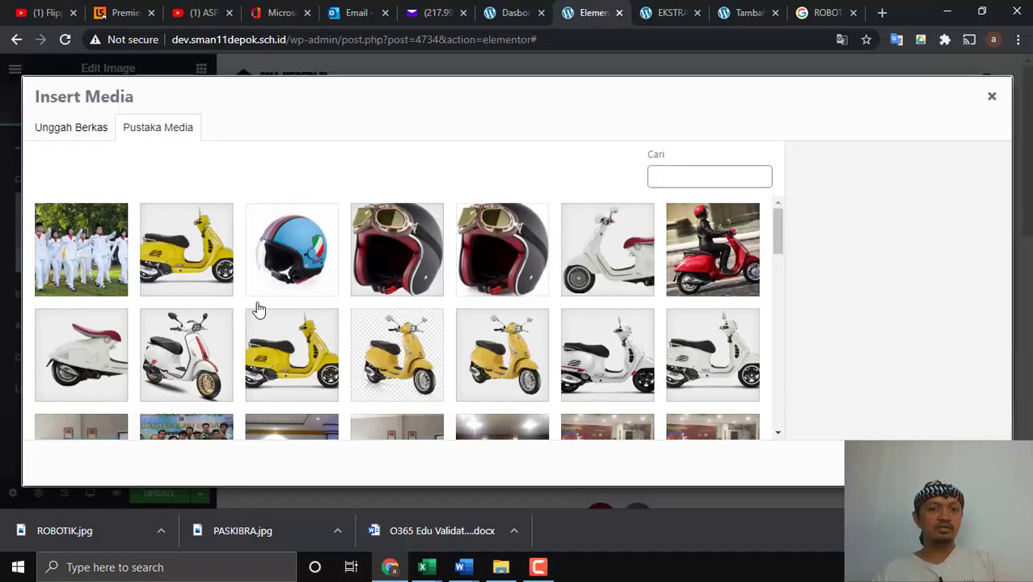
scroll(284, 327, down, 1)
scroll(284, 327, down, 1)
scroll(284, 326, up, 2)
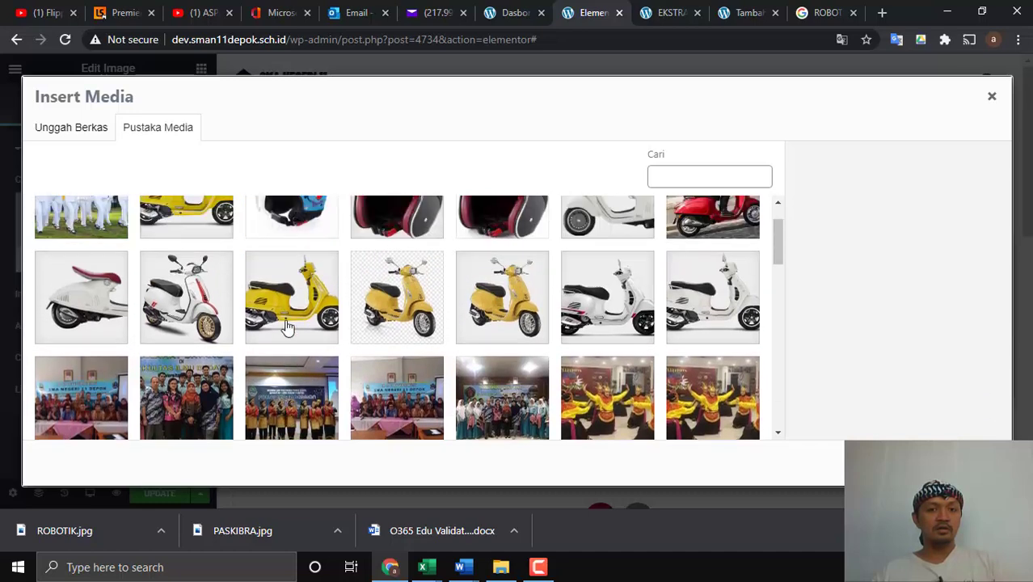
scroll(289, 326, down, 2)
scroll(289, 326, up, 2)
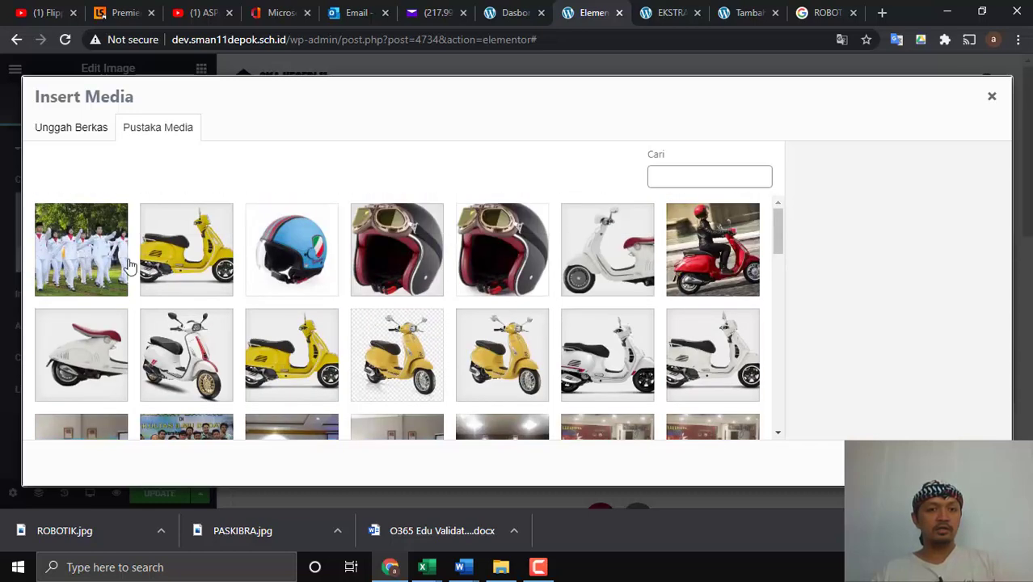
Upload ROBOTIK.jpg from the Desktop and insert it as the third column's image.
click(73, 130)
click(550, 320)
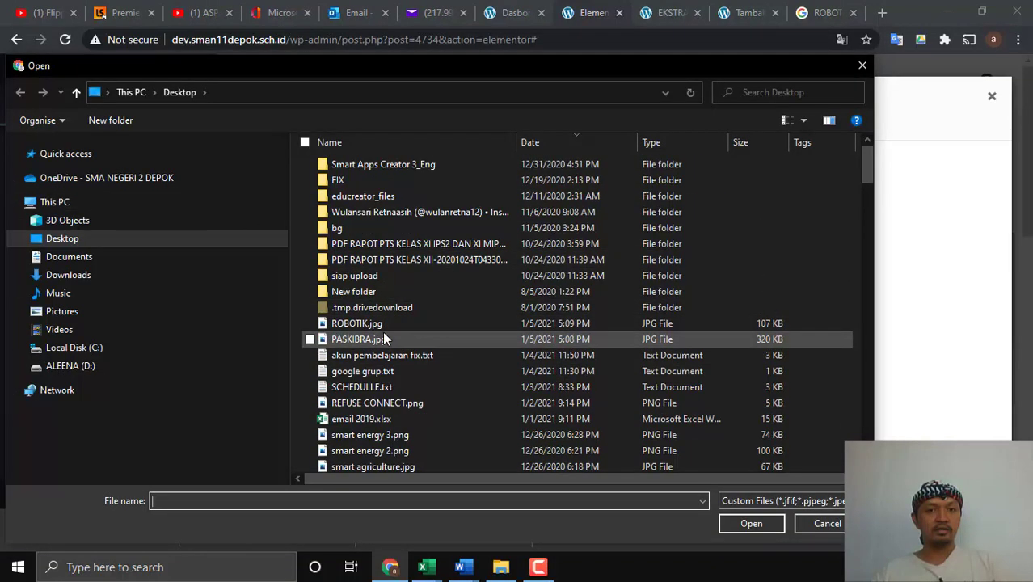
click(380, 325)
click(774, 524)
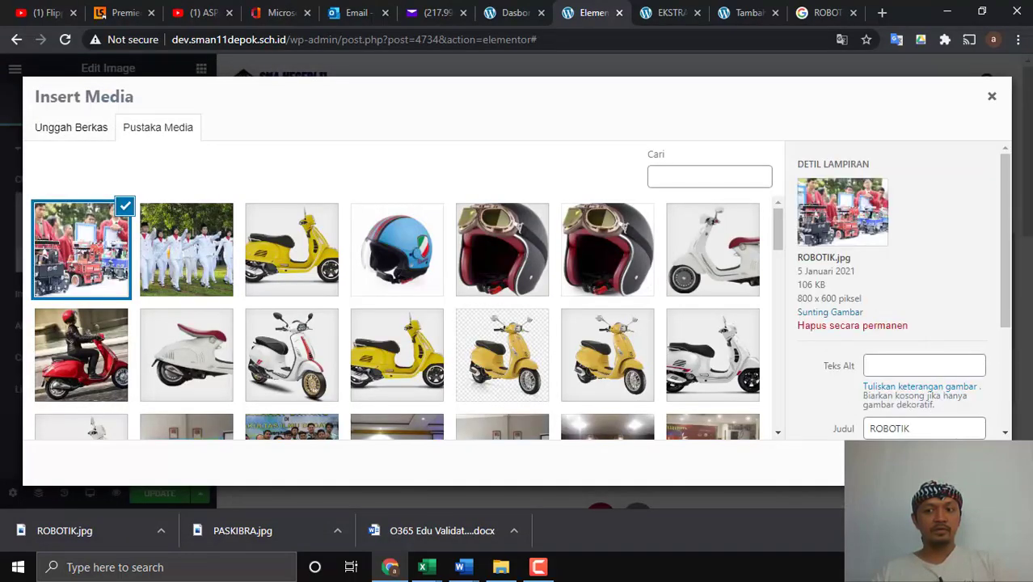
click(954, 465)
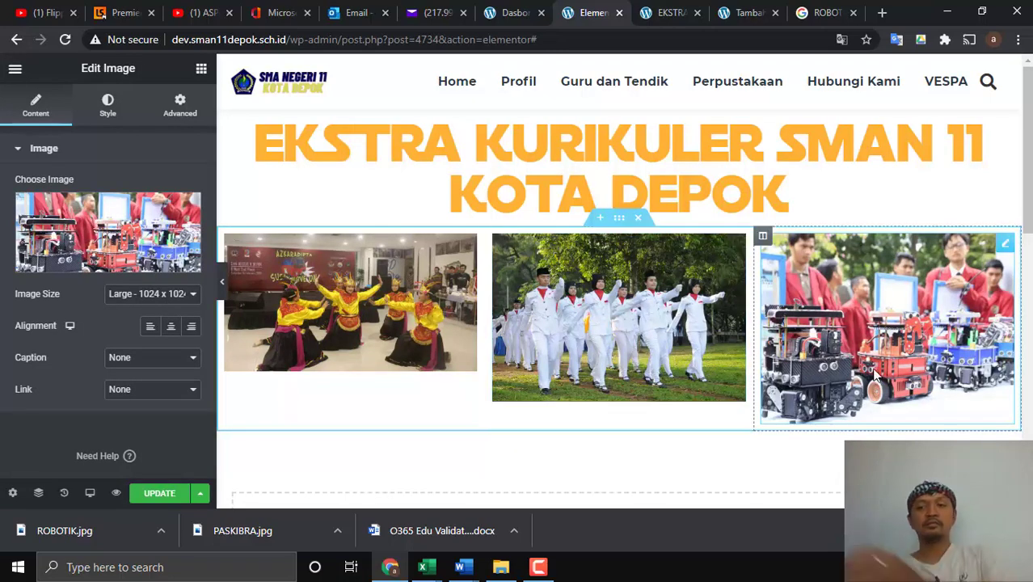
Reduce the widths of the paskibra and robotics images, setting the robotics image to 75%.
scroll(933, 326, down, 1)
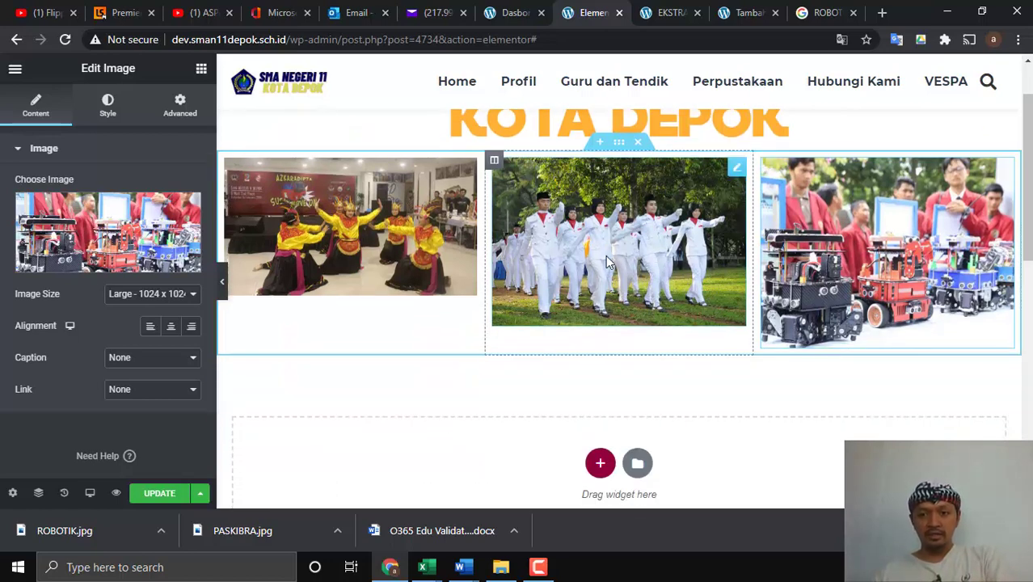
scroll(635, 237, up, 1)
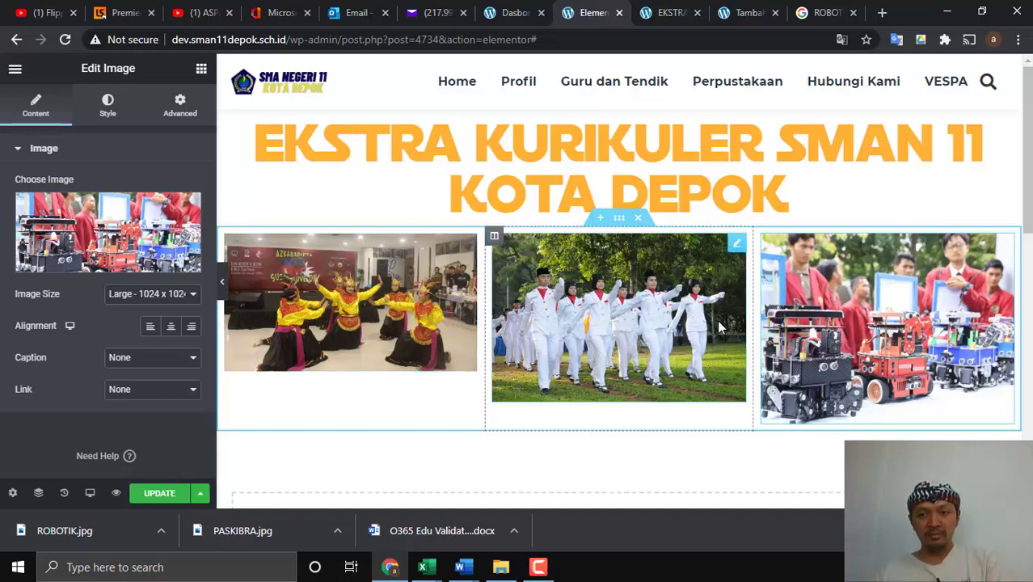
click(697, 340)
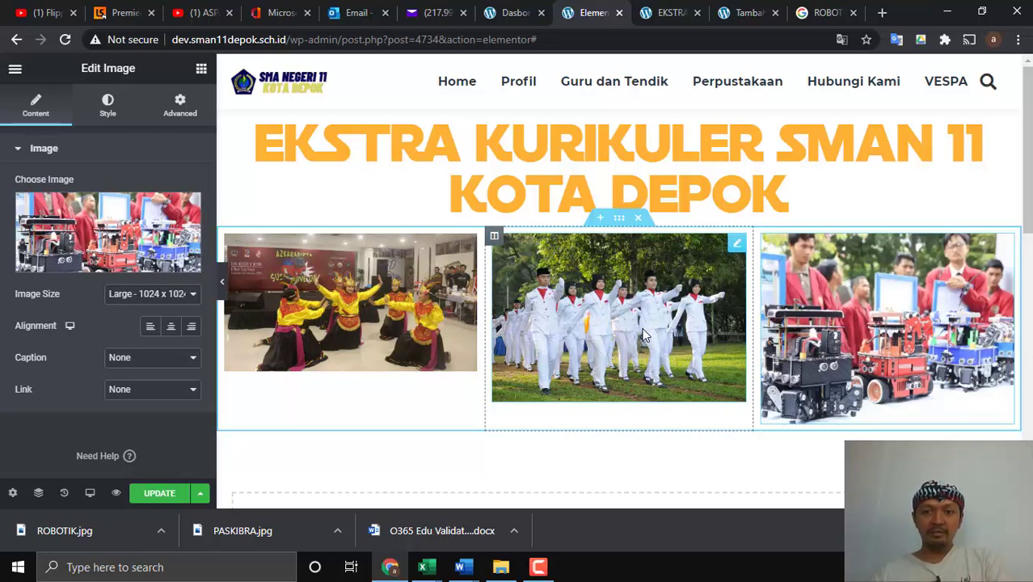
click(410, 324)
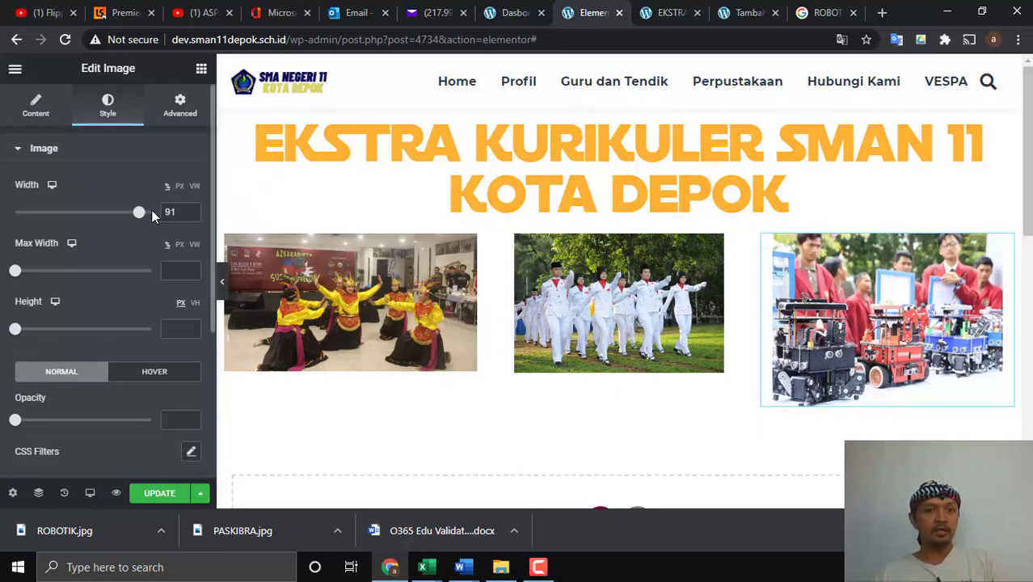
drag(139, 217, 118, 219)
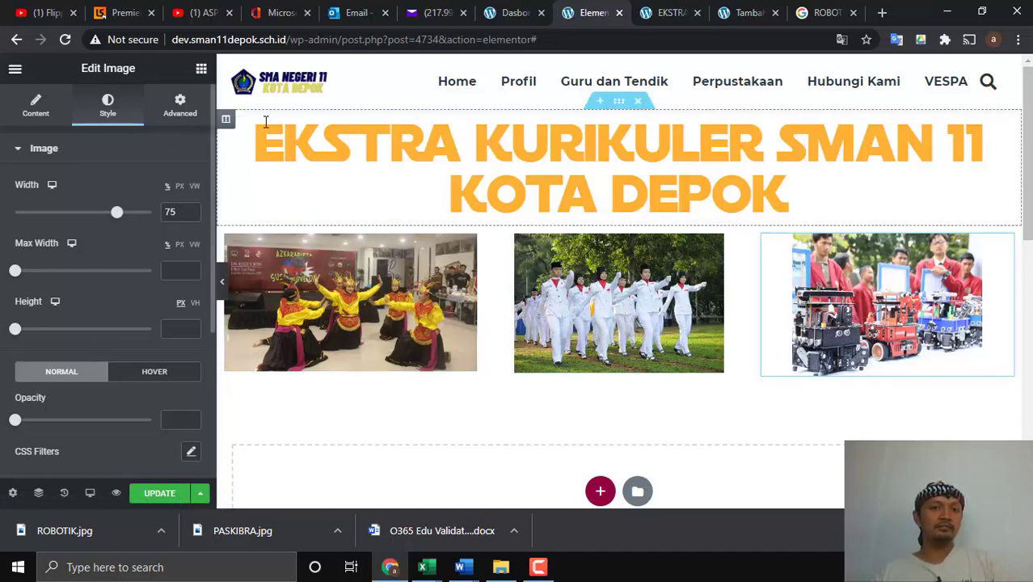
Add a Heading widget below the dance photo with HTML tag H4 and the title "TARI NUSANTARA".
click(202, 72)
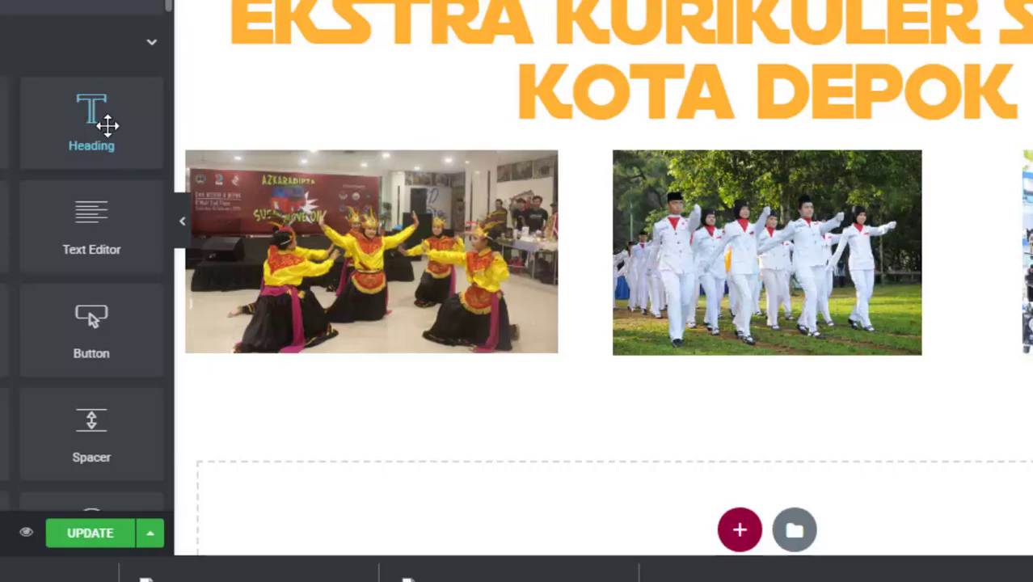
drag(108, 124, 365, 353)
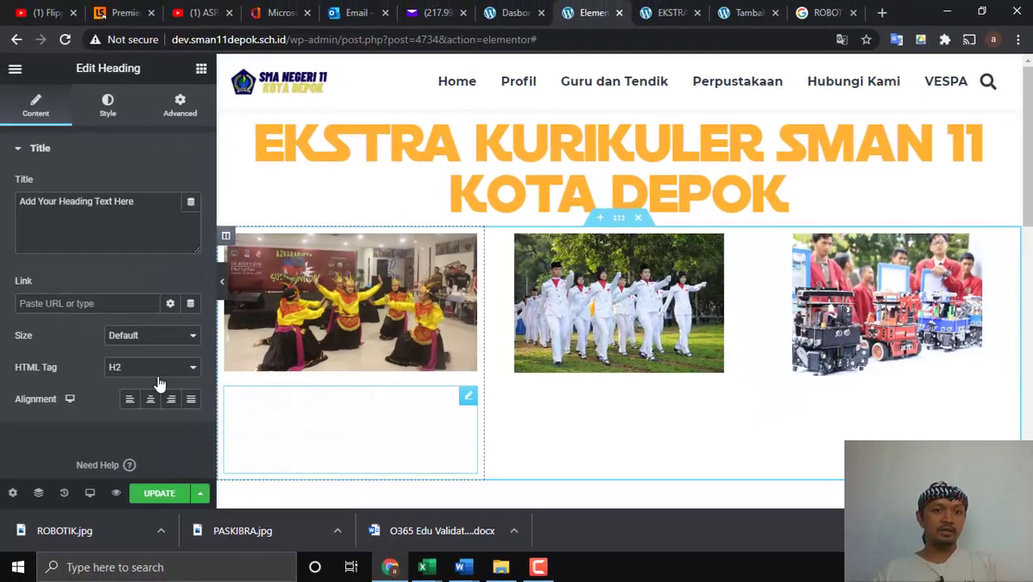
click(99, 350)
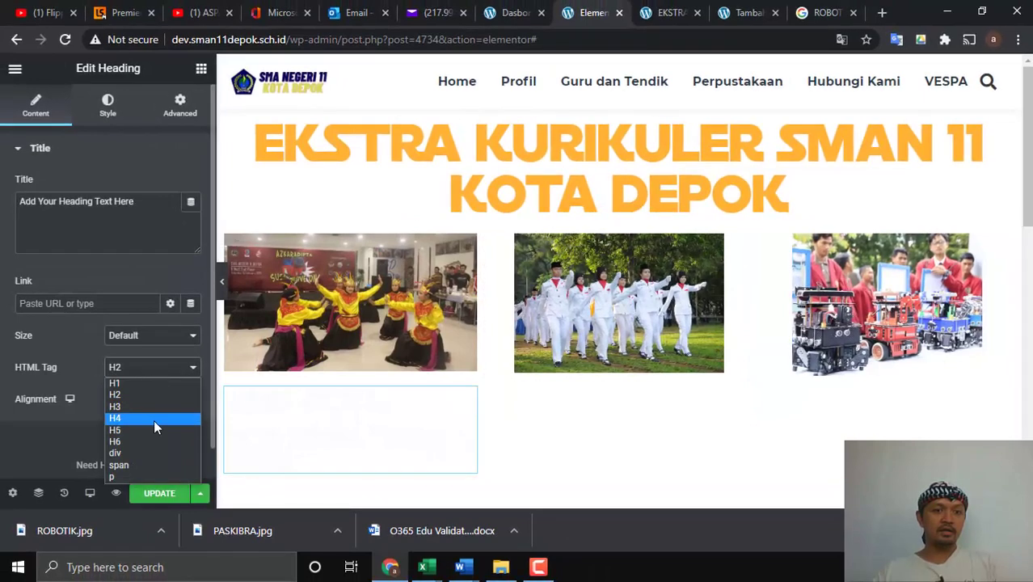
click(153, 418)
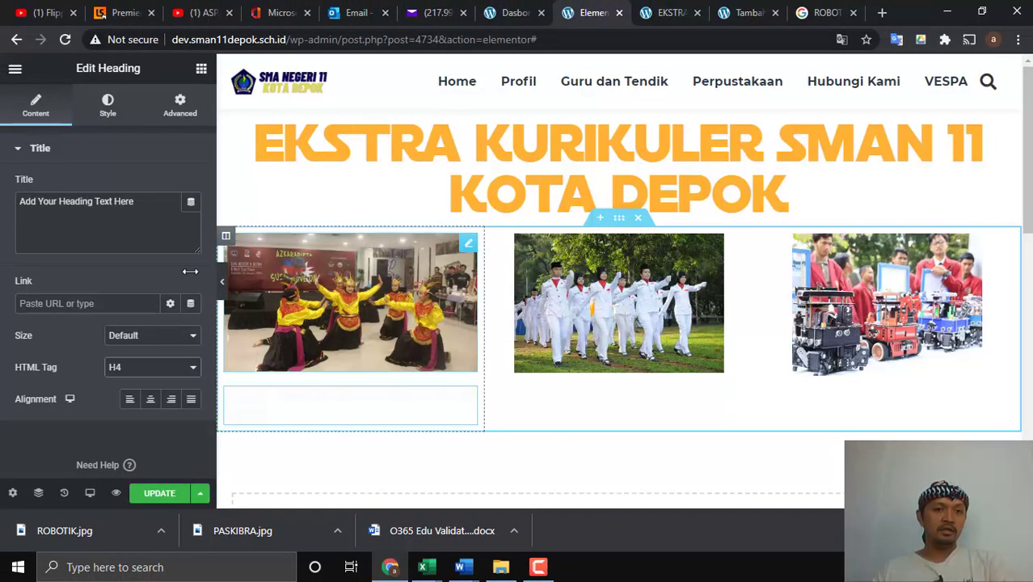
drag(134, 201, 2, 209)
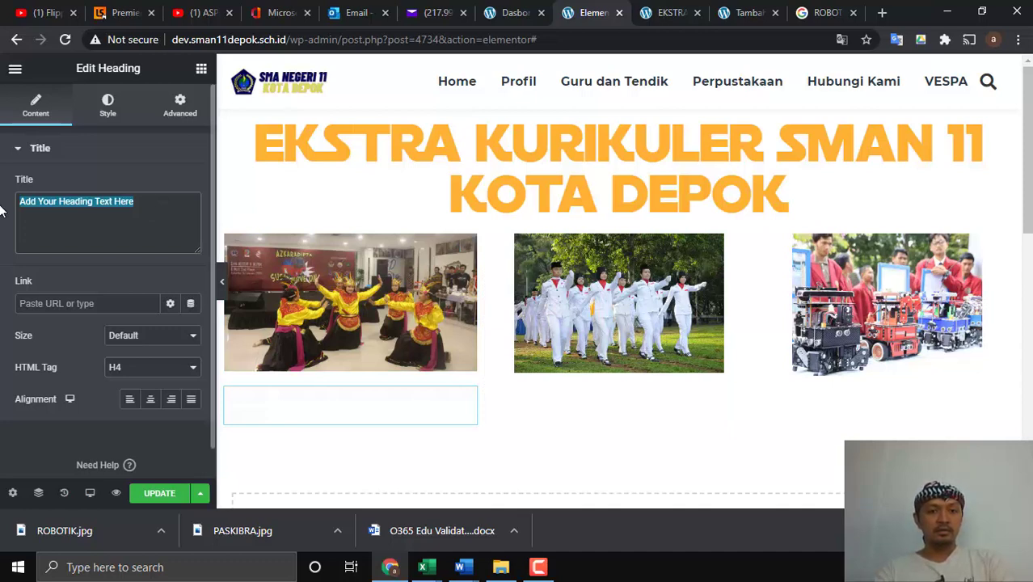
text(TARI NUSANTARA)
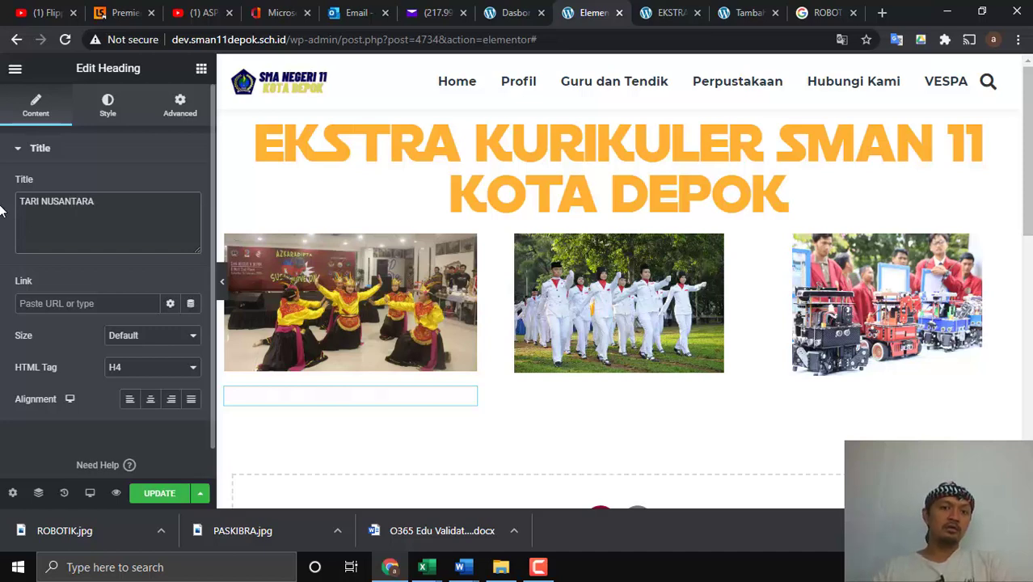
Set the TARI NUSANTARA heading's text color to the global color maroon and center the heading.
click(105, 113)
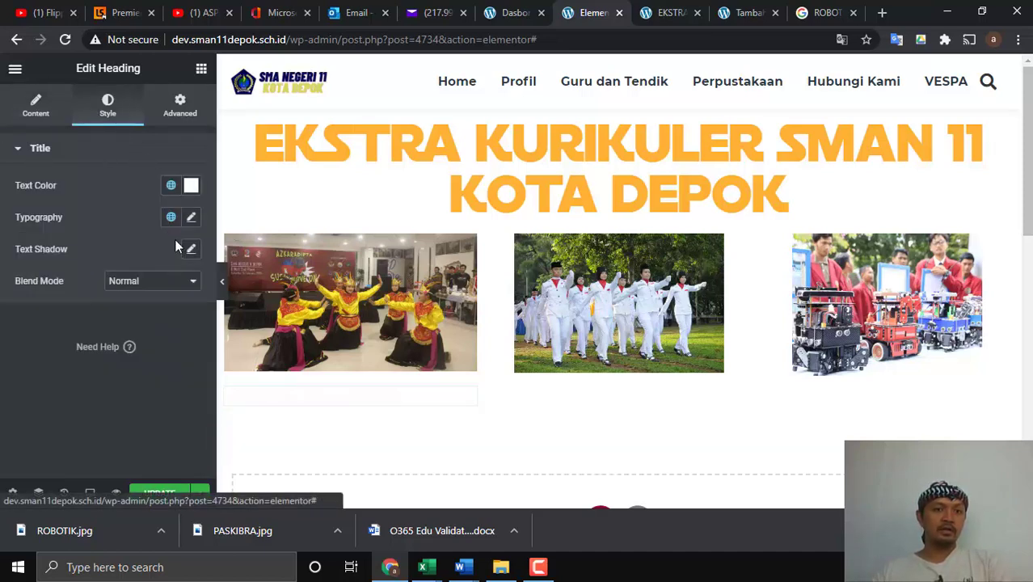
click(171, 187)
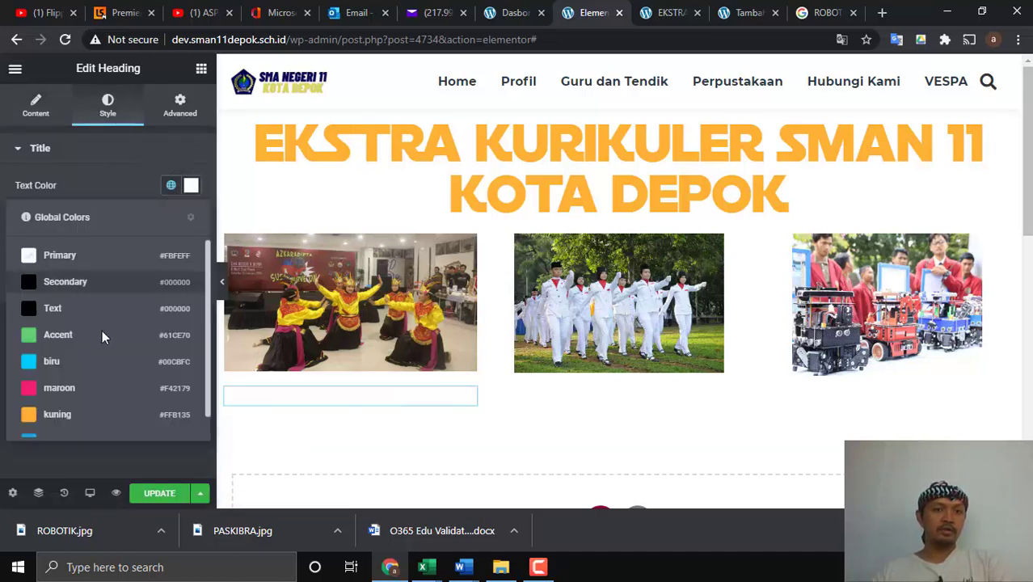
click(59, 388)
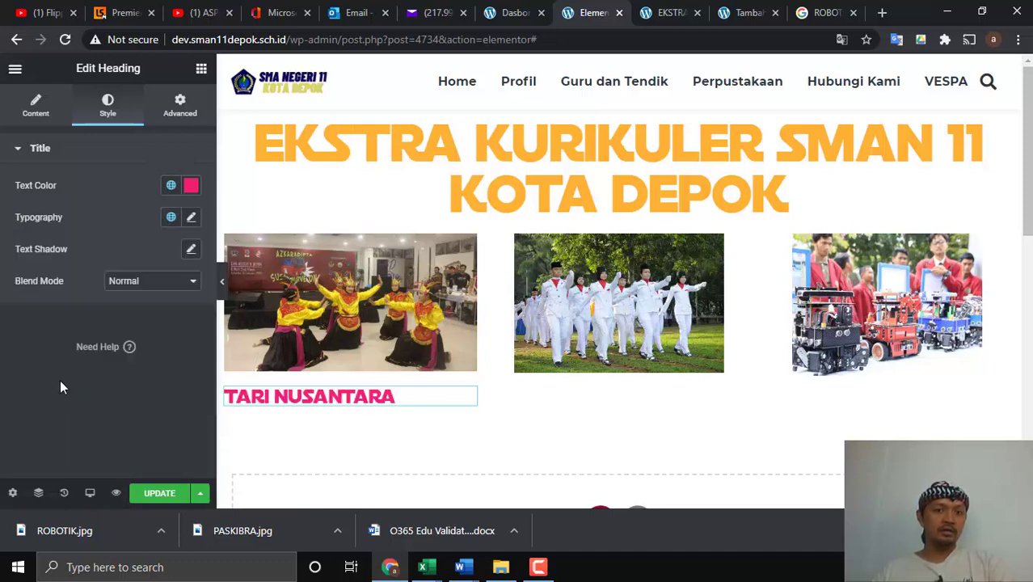
click(53, 122)
click(150, 399)
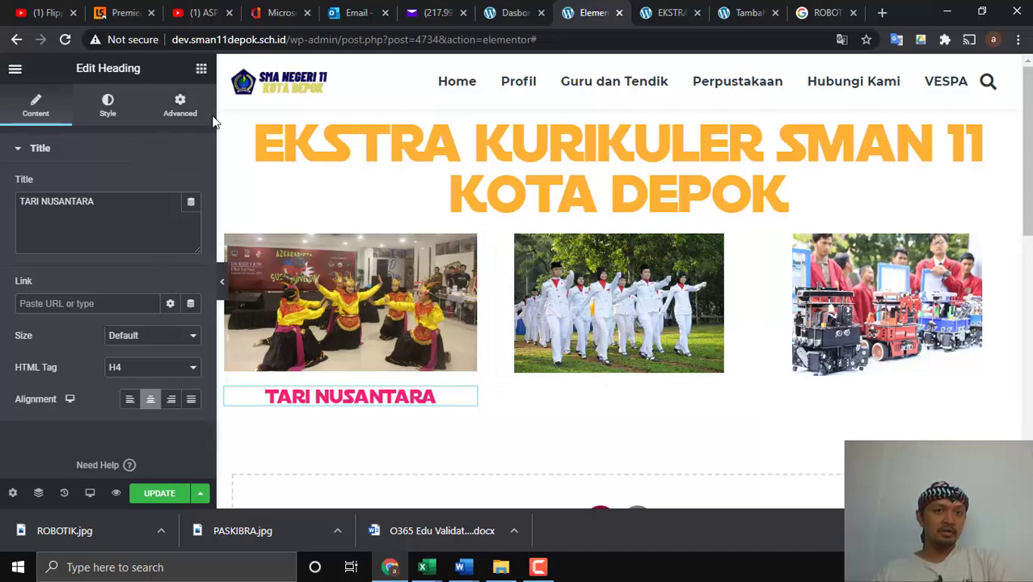
Add a Heading widget below the paskibra photo with HTML tag H6 and the title "PASKIBRA".
click(202, 68)
drag(150, 208, 600, 377)
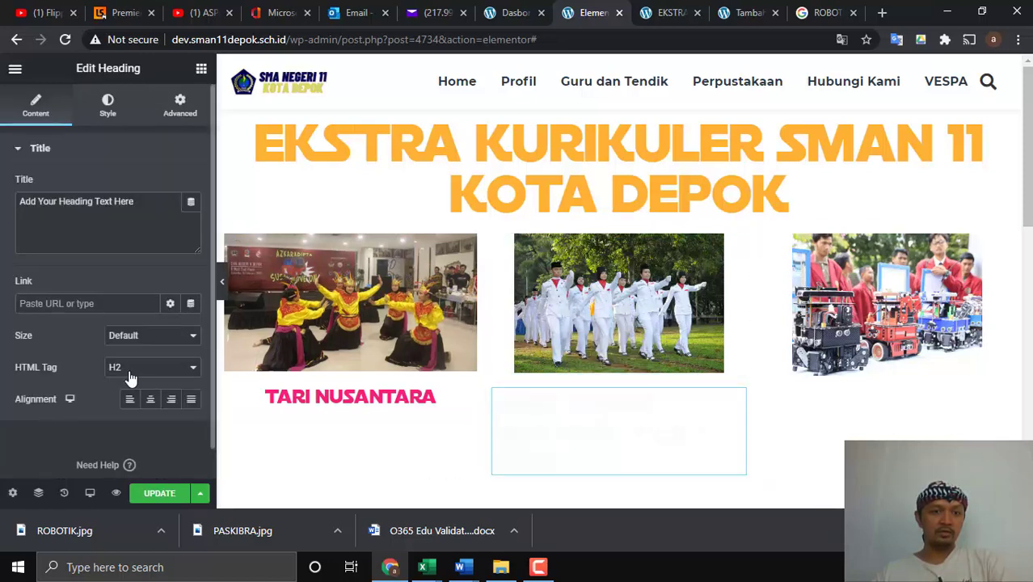
click(130, 378)
click(137, 440)
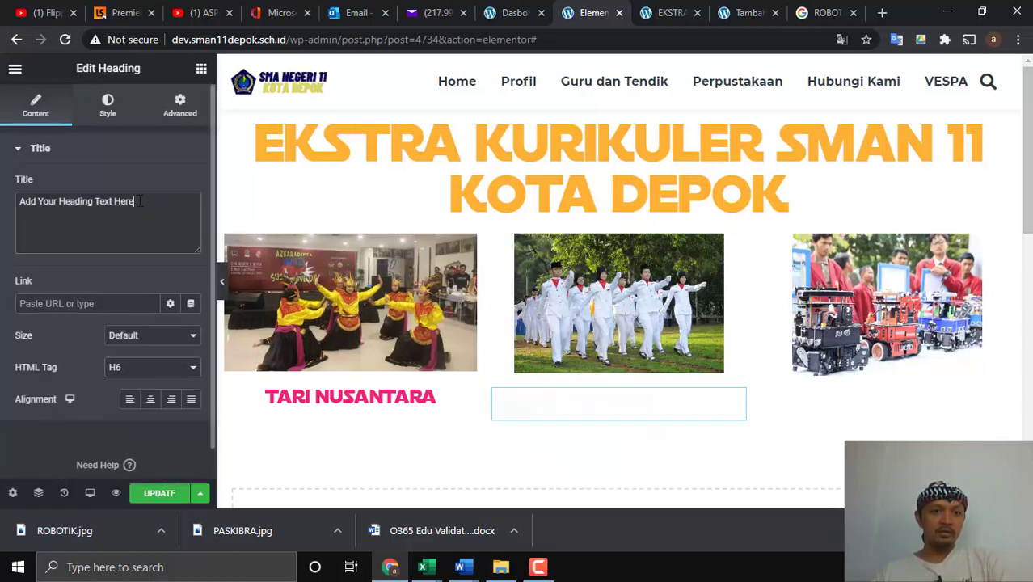
drag(139, 201, 1, 209)
text(PAS)
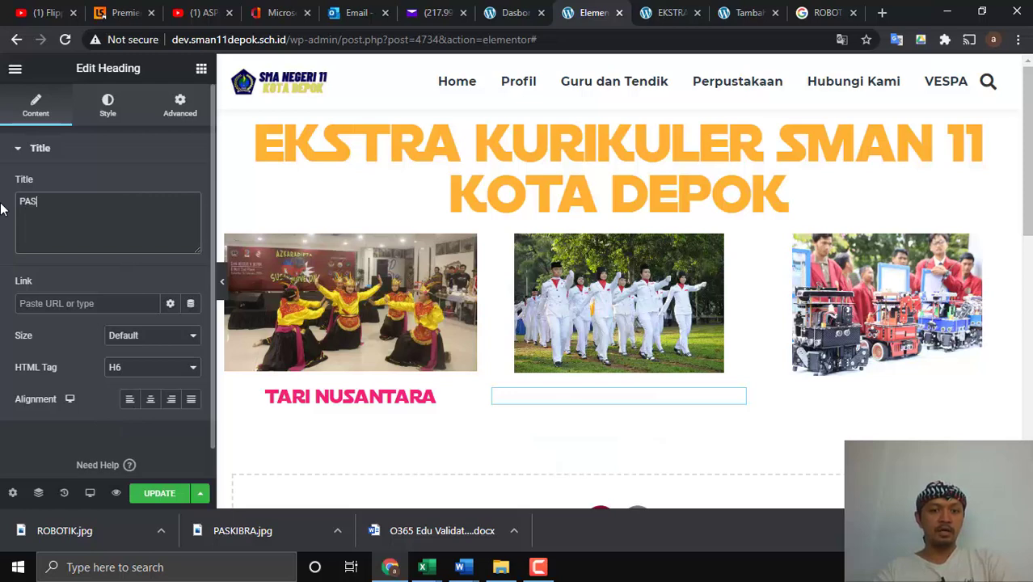
text(KIBRA)
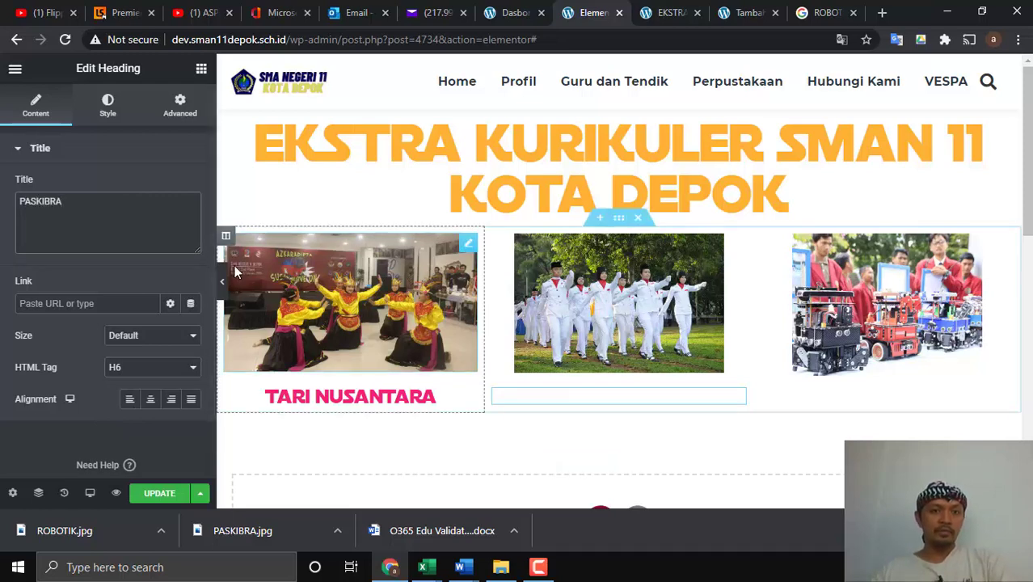
Center the PASKIBRA heading and set its text color to the global color maroon.
click(151, 398)
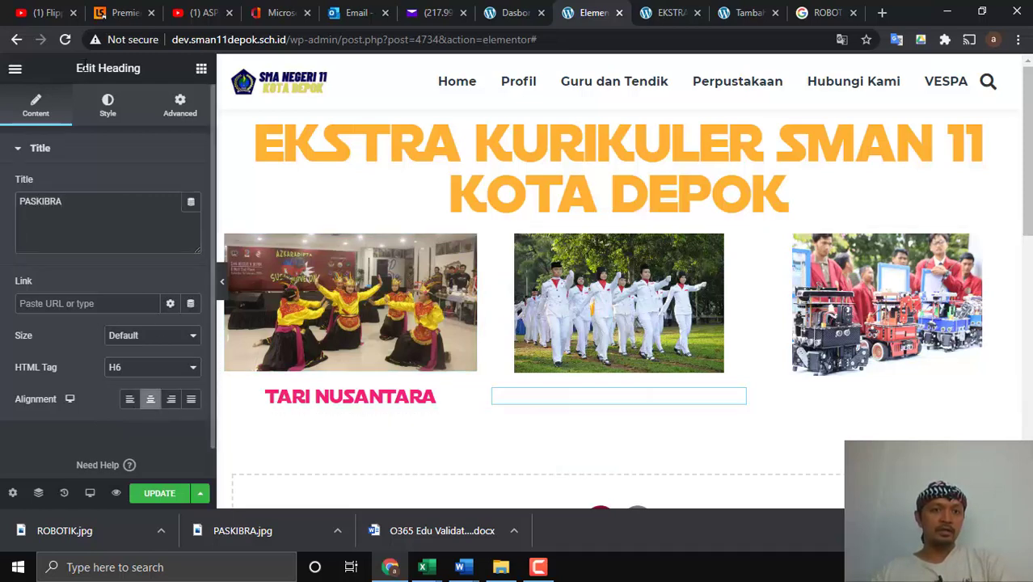
click(98, 110)
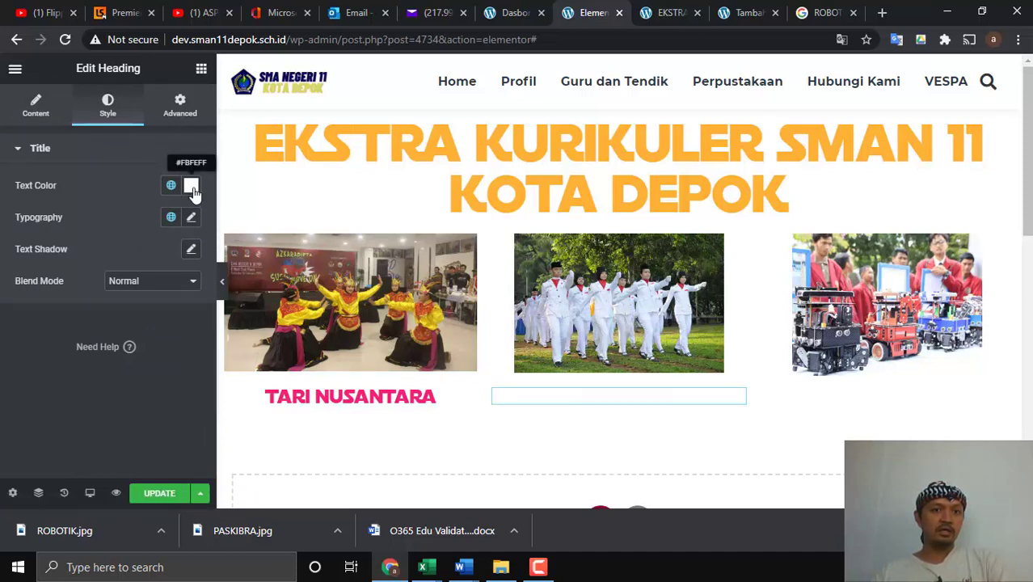
click(191, 186)
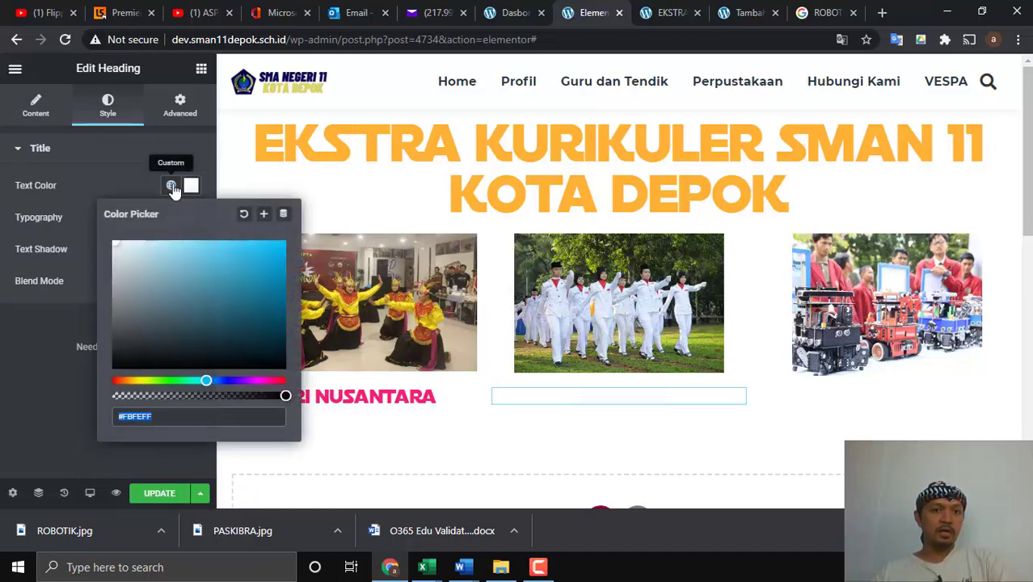
click(170, 185)
click(51, 391)
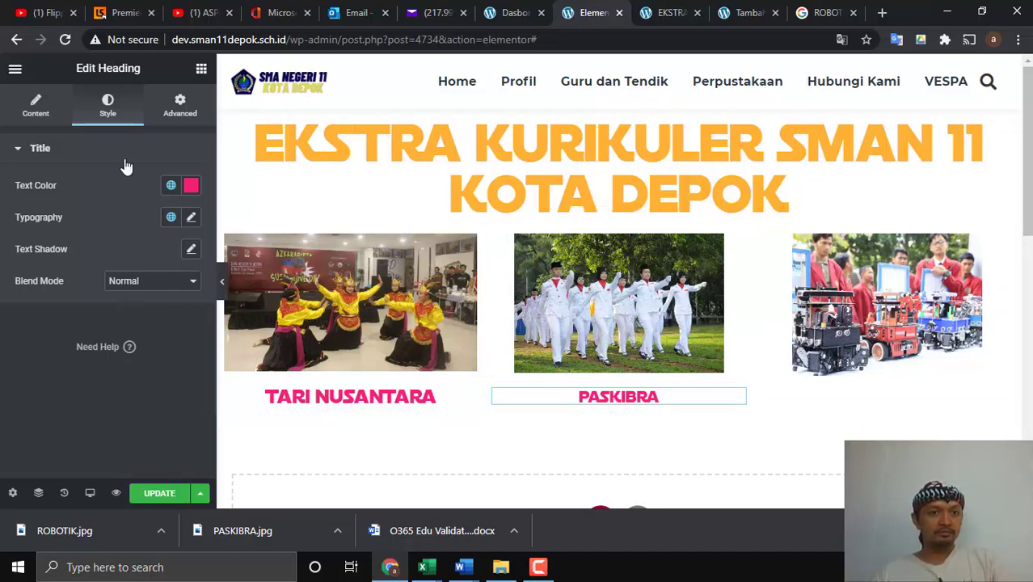
Set the PASKIBRA heading's HTML tag to H4, matching the TARI NUSANTARA heading.
click(50, 119)
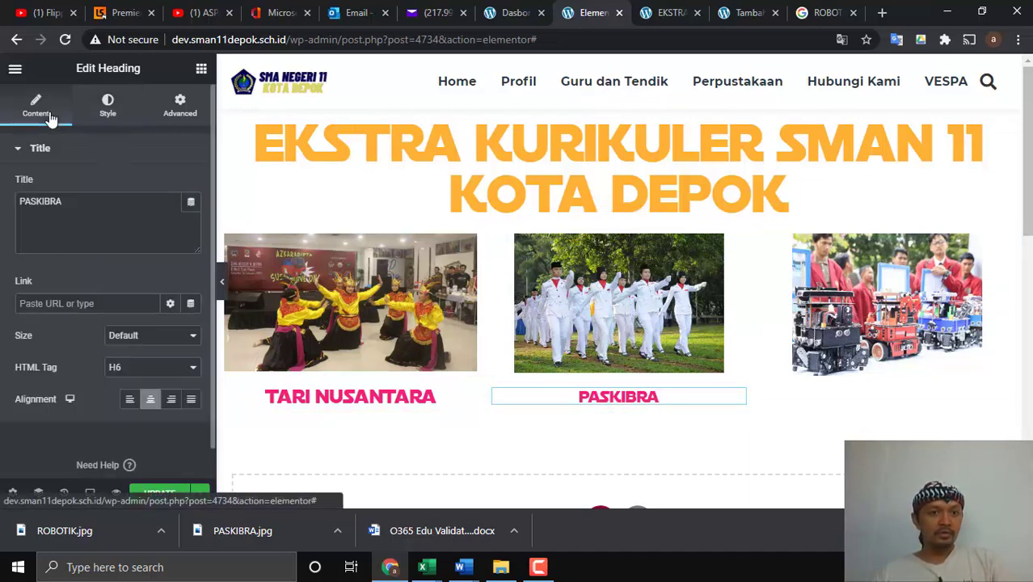
click(175, 368)
click(134, 430)
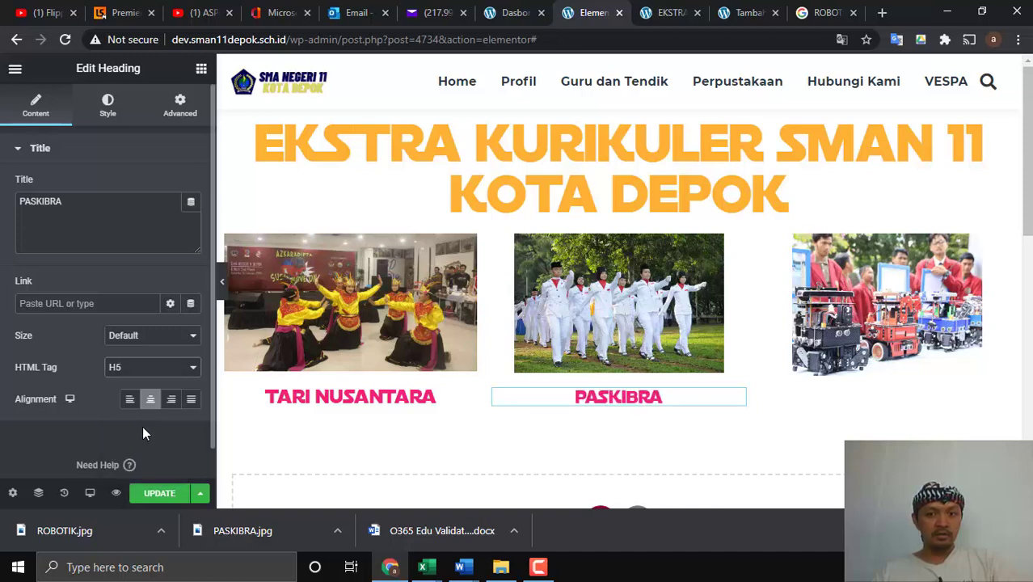
click(469, 397)
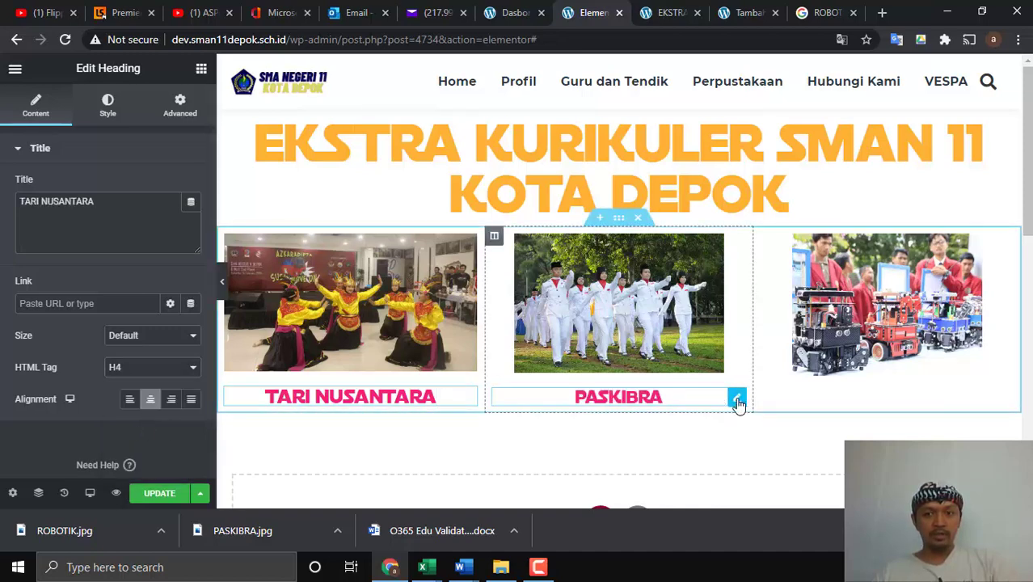
click(736, 396)
click(156, 369)
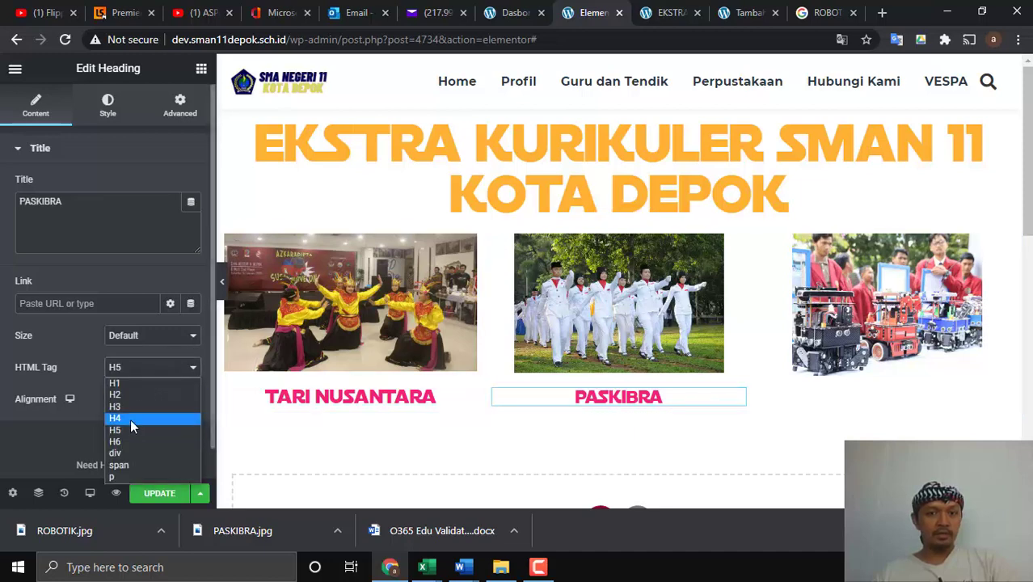
click(130, 419)
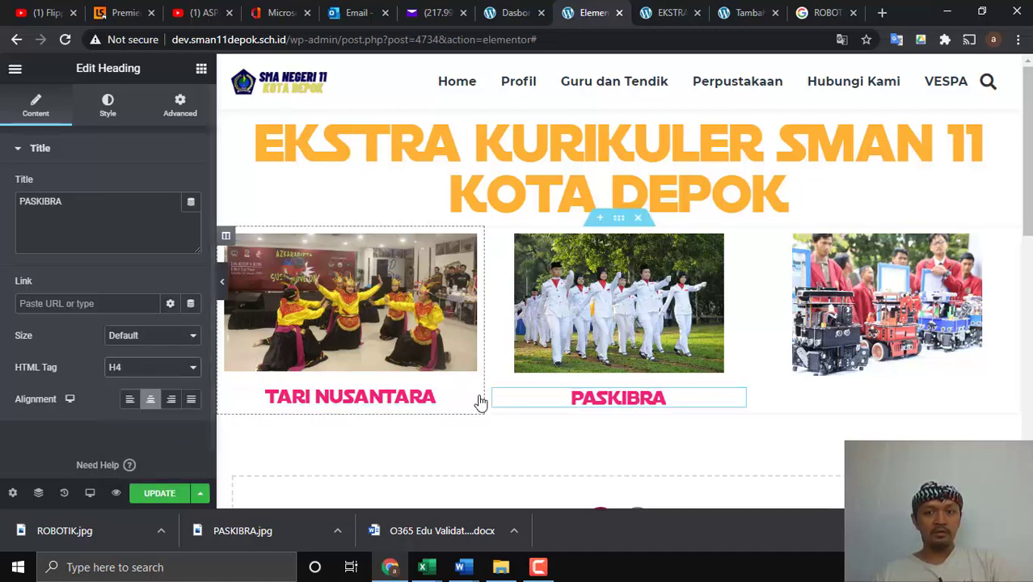
Add a Heading widget below the robotics photo with HTML tag H4 and the title "ROBOTIK".
click(826, 319)
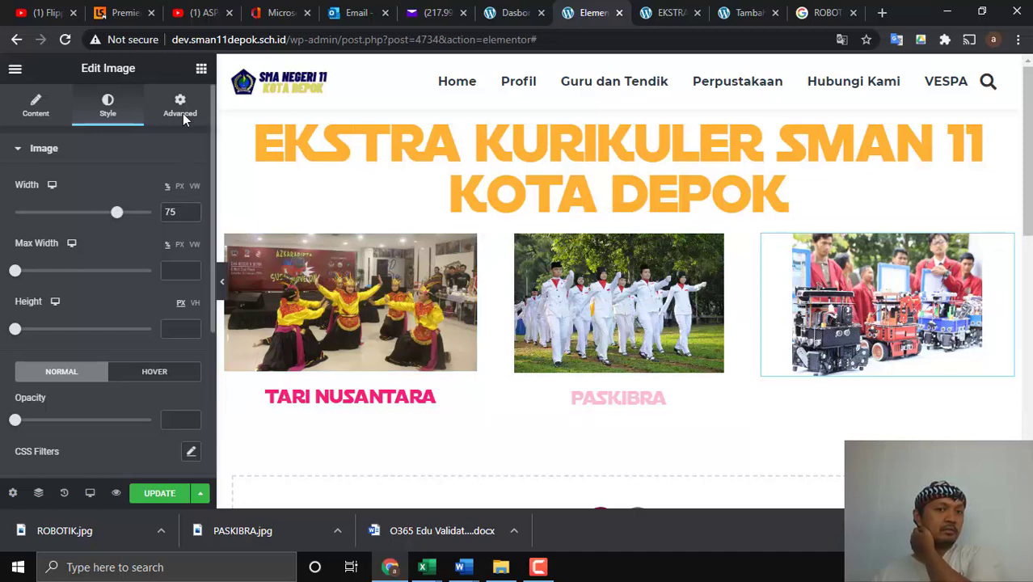
click(200, 69)
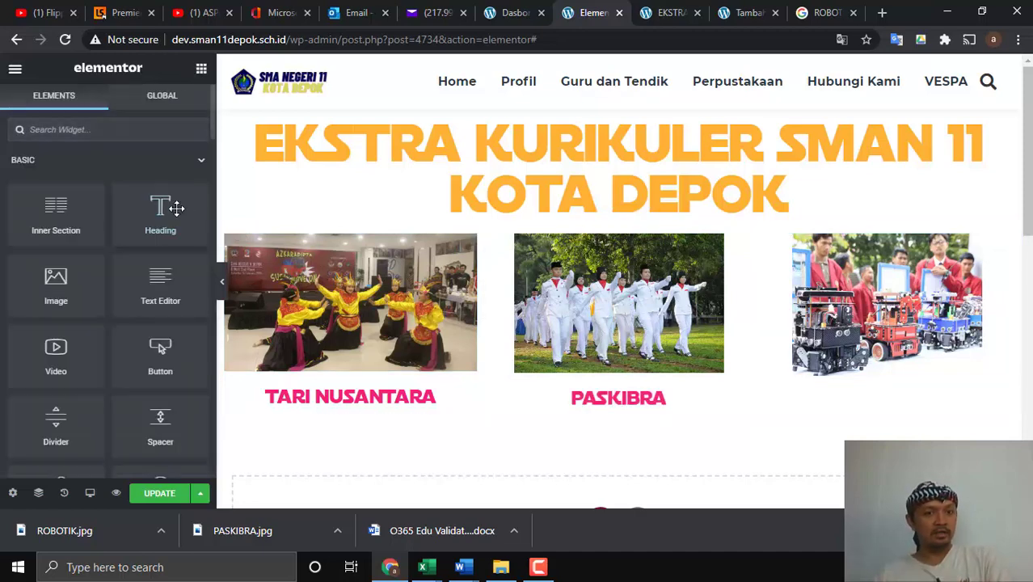
drag(160, 209, 900, 378)
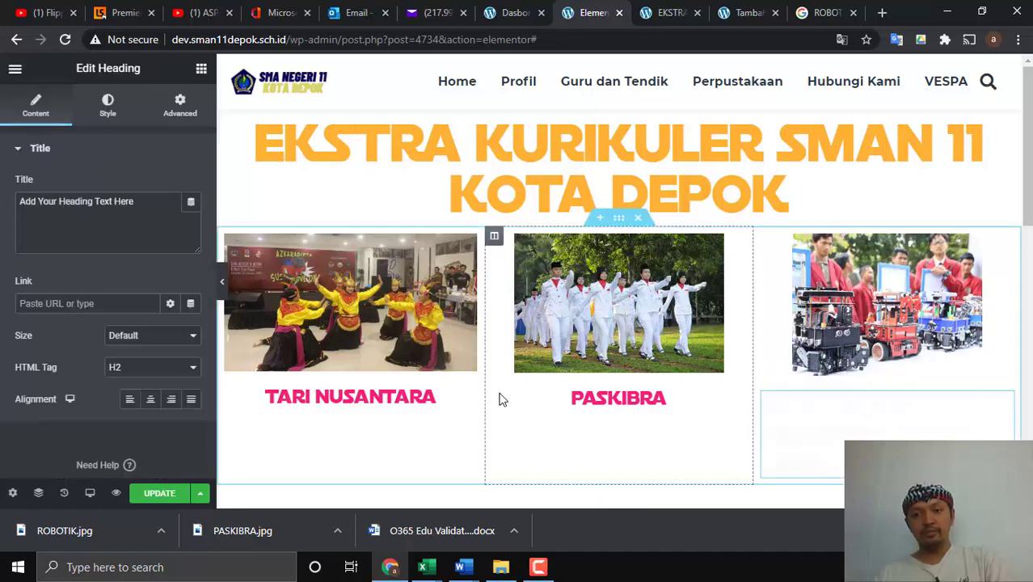
click(145, 372)
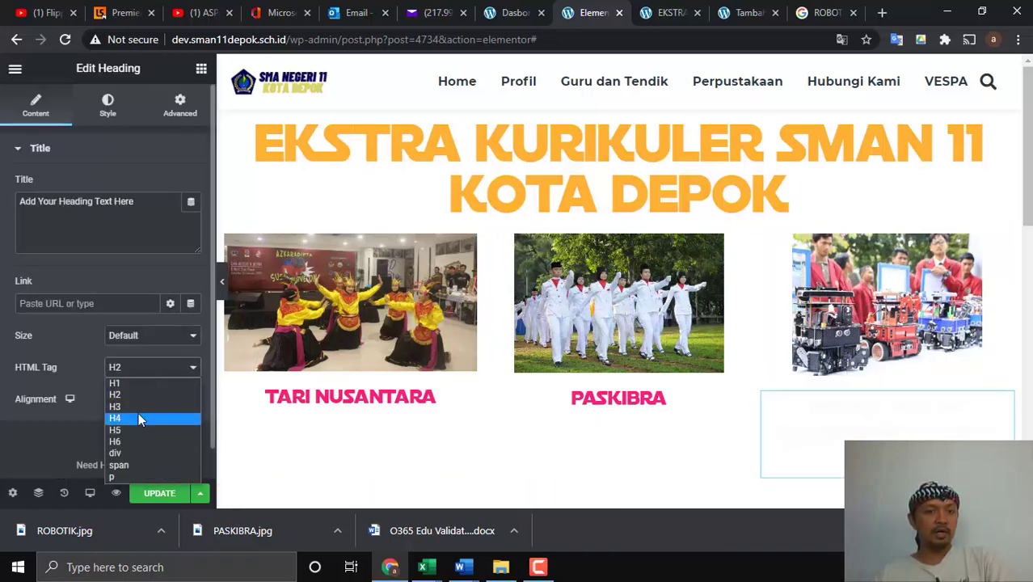
click(138, 416)
drag(150, 206, 3, 211)
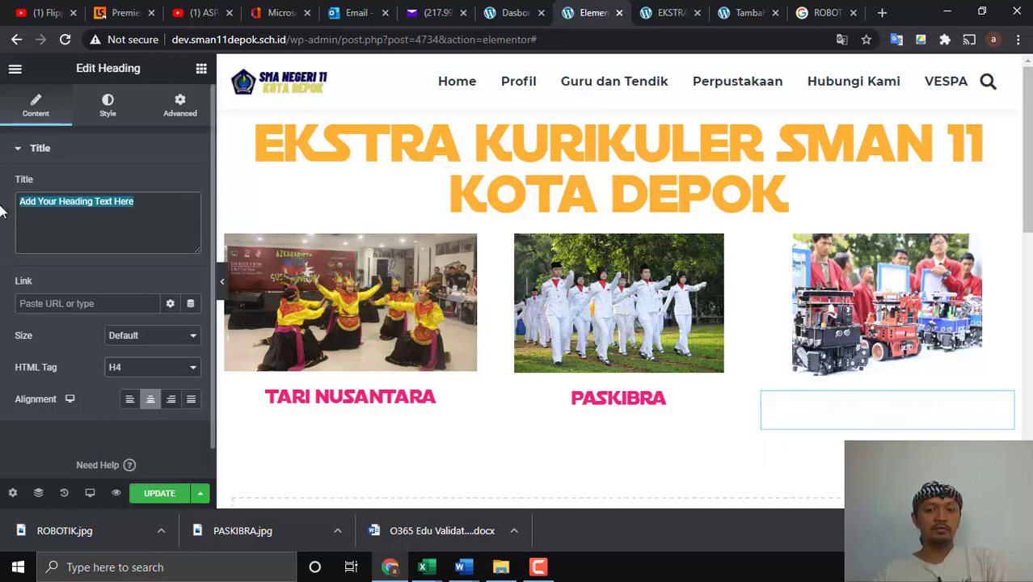
text(ROBOTIK)
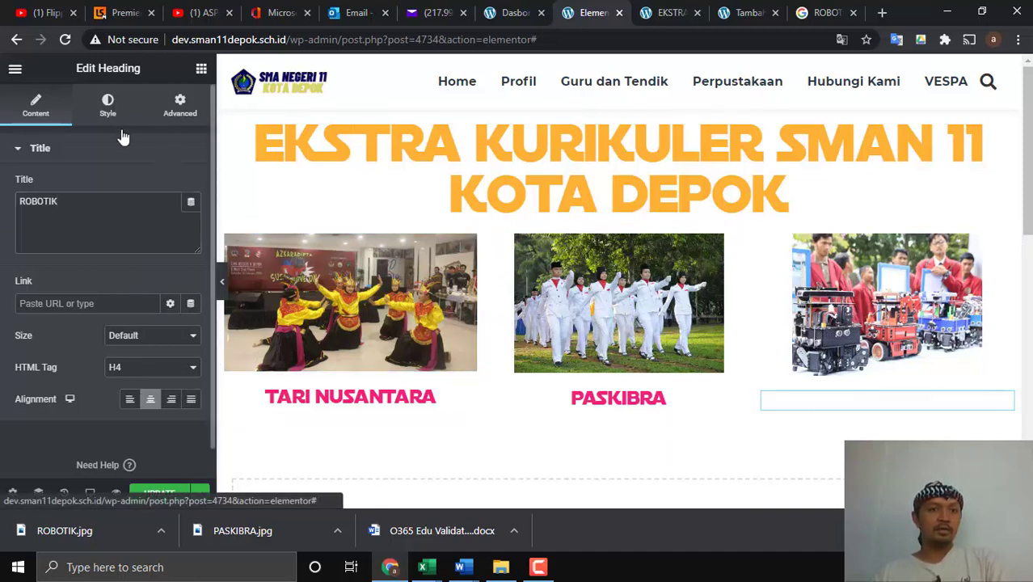
Set the ROBOTIK heading's text color to the global color maroon.
click(110, 105)
click(170, 186)
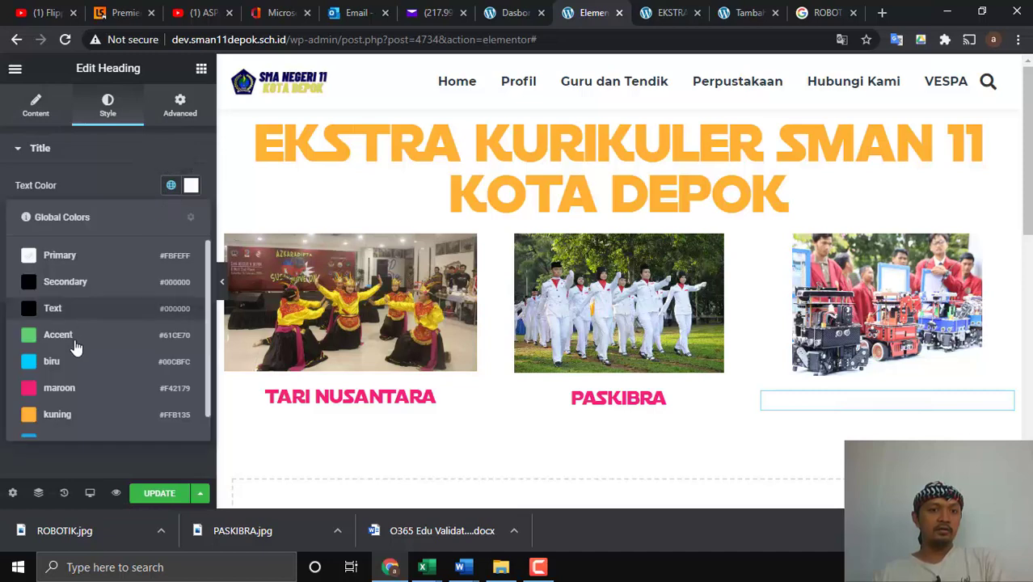
click(51, 391)
Review the page layout with the main heading and the three captioned photo columns.
scroll(743, 351, down, 3)
scroll(747, 358, up, 3)
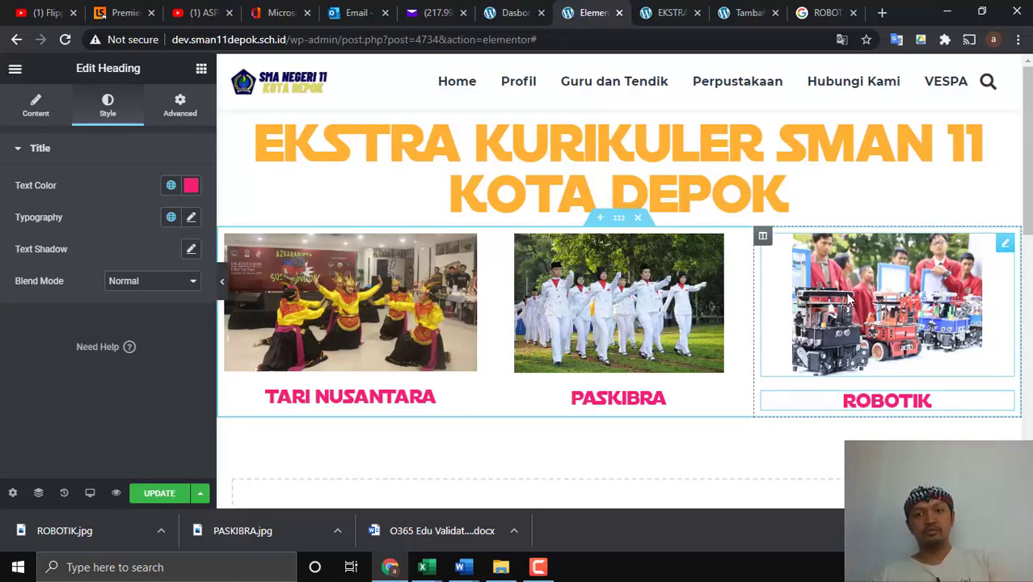
scroll(848, 295, down, 2)
scroll(849, 293, up, 2)
scroll(849, 295, down, 2)
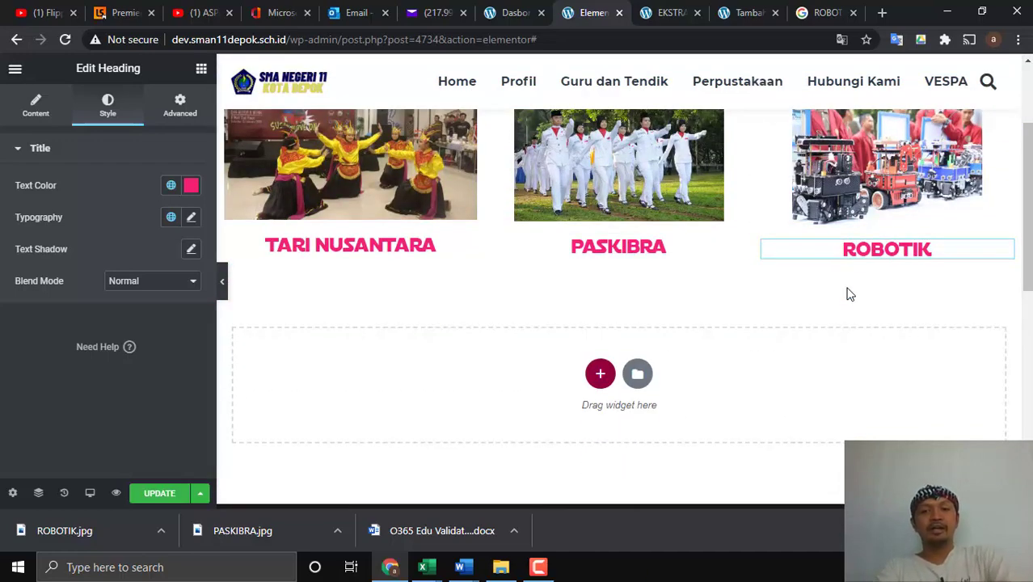
scroll(849, 296, up, 1)
scroll(871, 293, down, 1)
scroll(871, 293, up, 3)
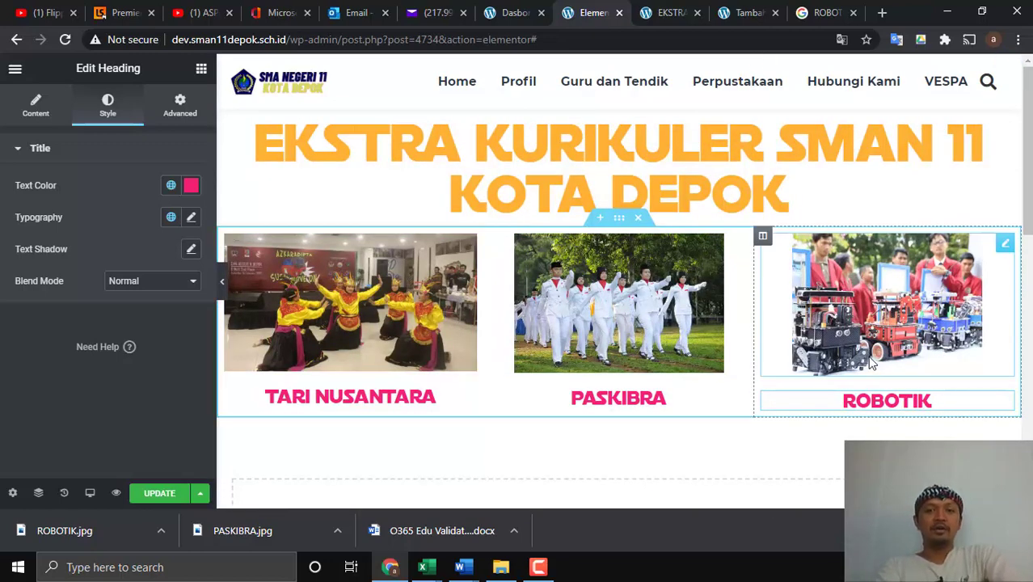
Add a Video widget in the empty section below the three photo columns.
scroll(869, 364, down, 2)
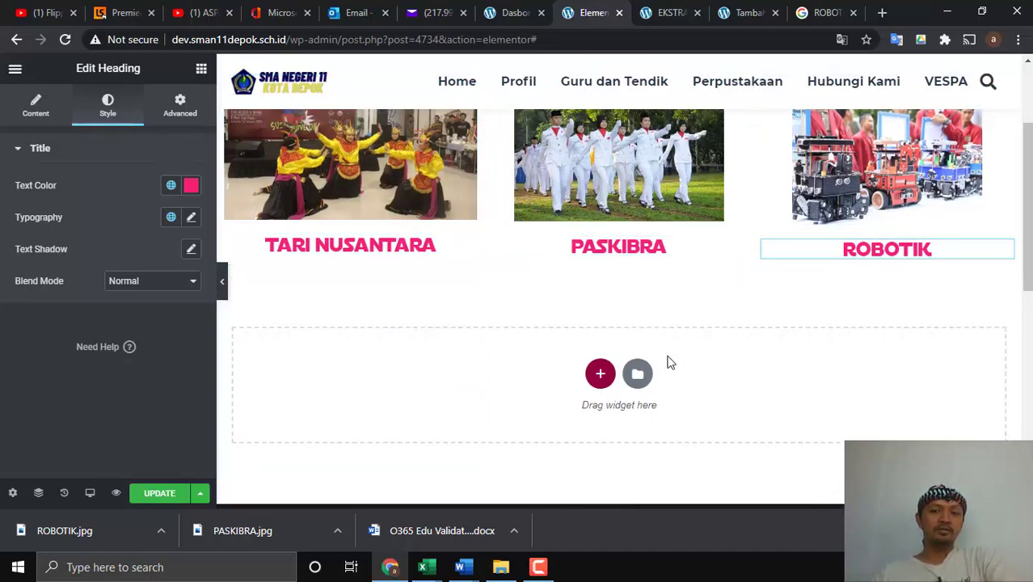
scroll(668, 362, down, 1)
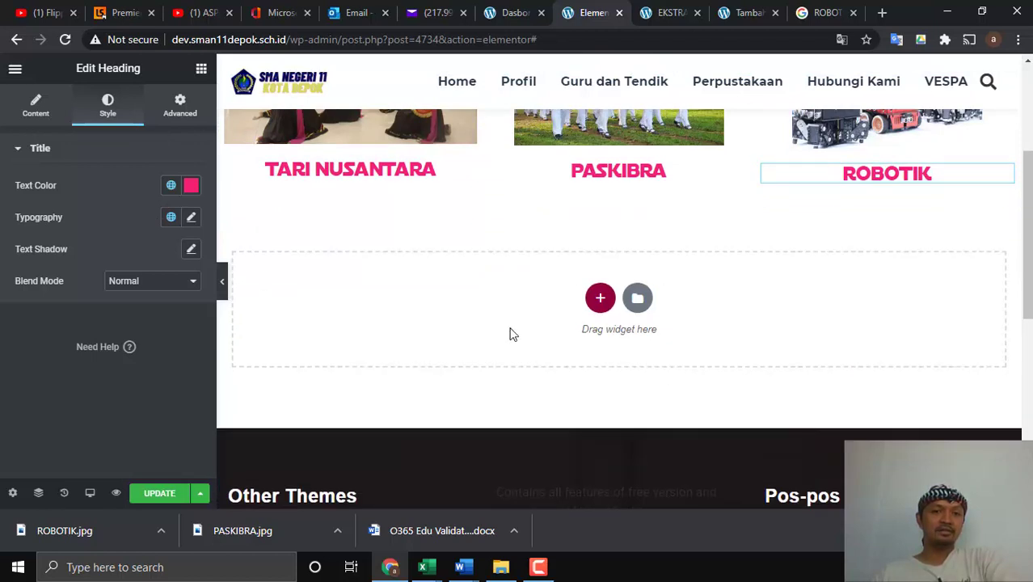
click(201, 69)
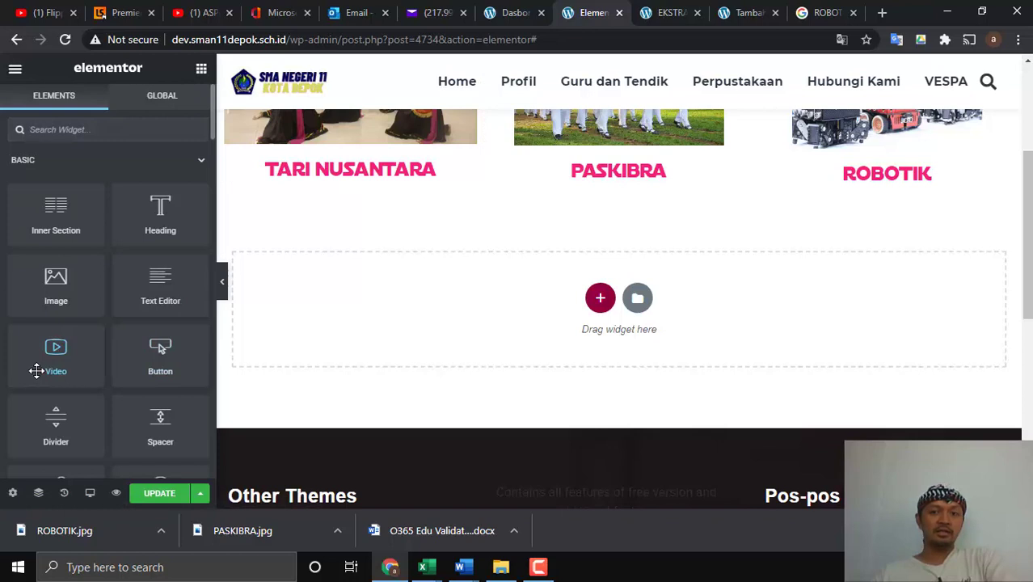
drag(40, 358, 598, 301)
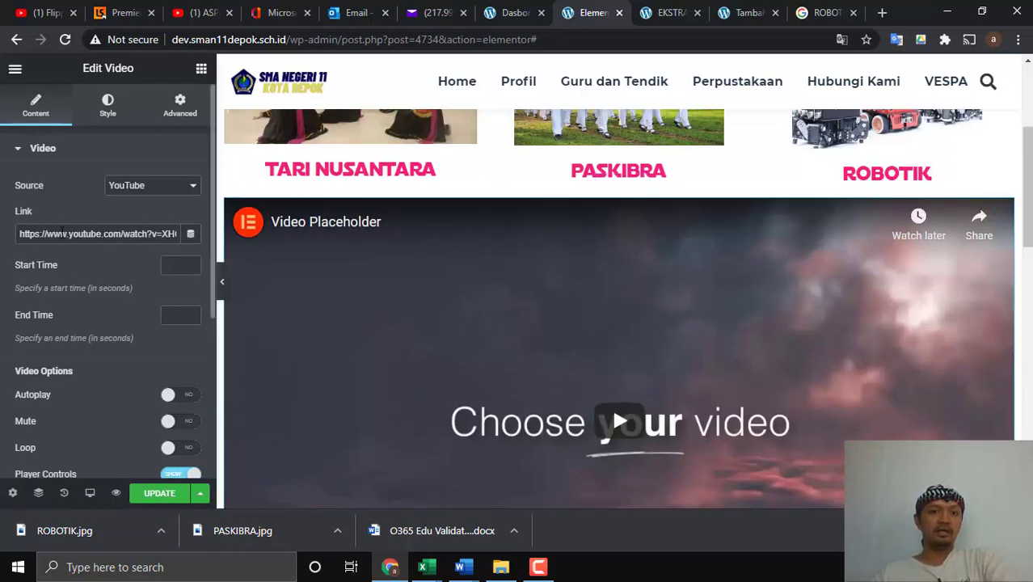
Open YouTube in a new browser tab and search for "ESKUL ROBOTIK".
click(883, 13)
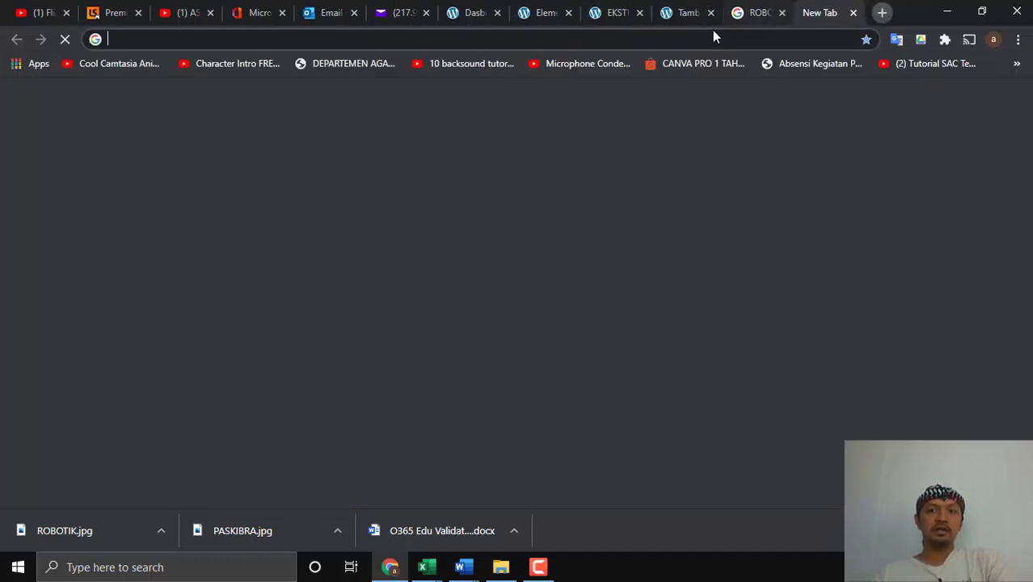
text(YOUTUBE.com)
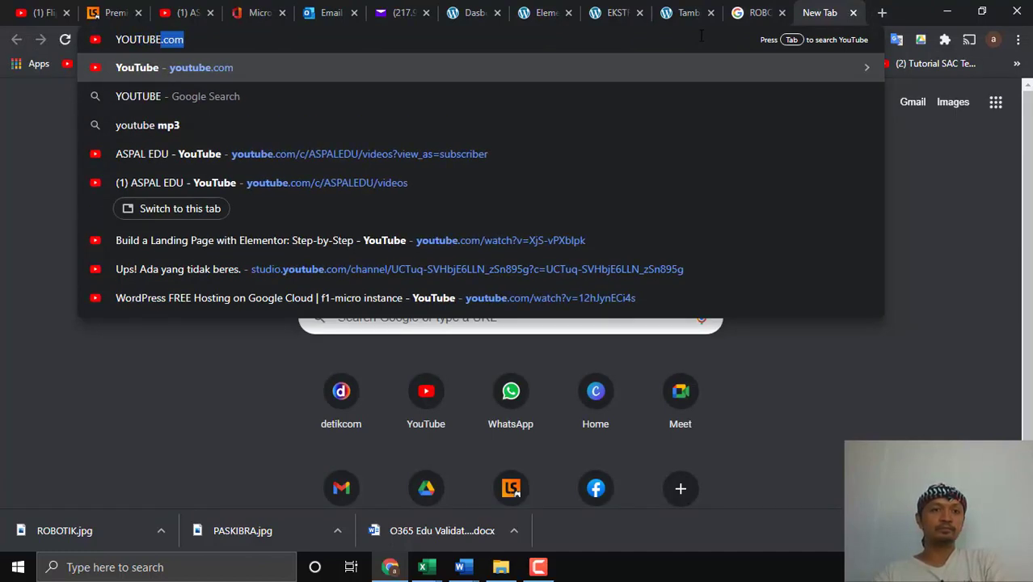
key(Return)
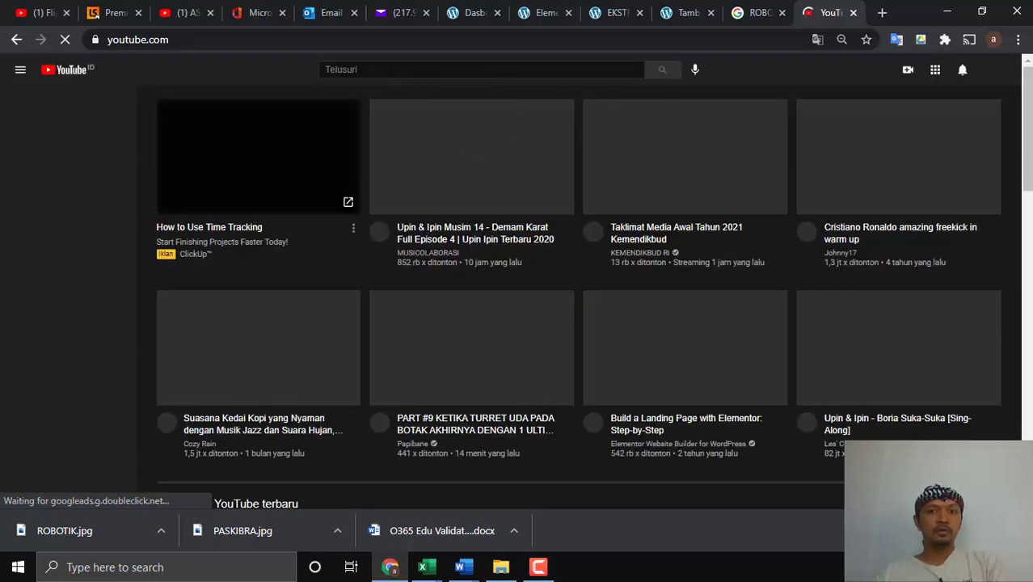
click(388, 69)
text(ES)
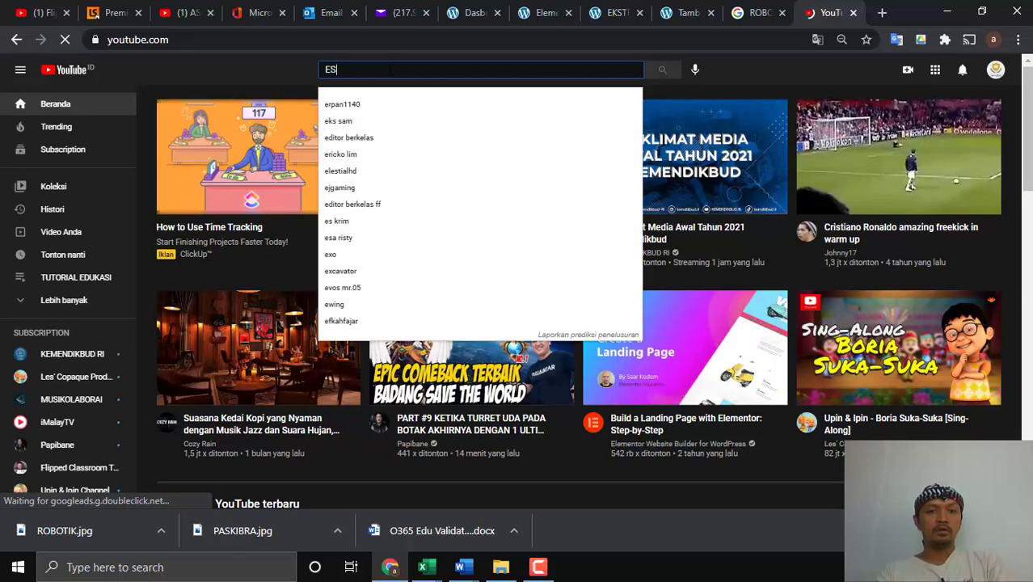
text(KUL ROB)
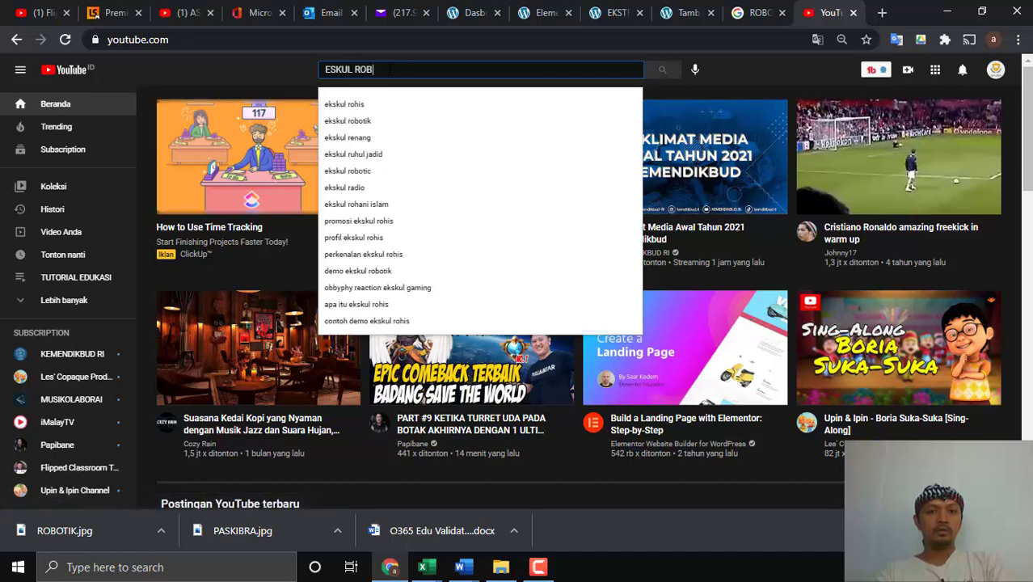
text(OTIK)
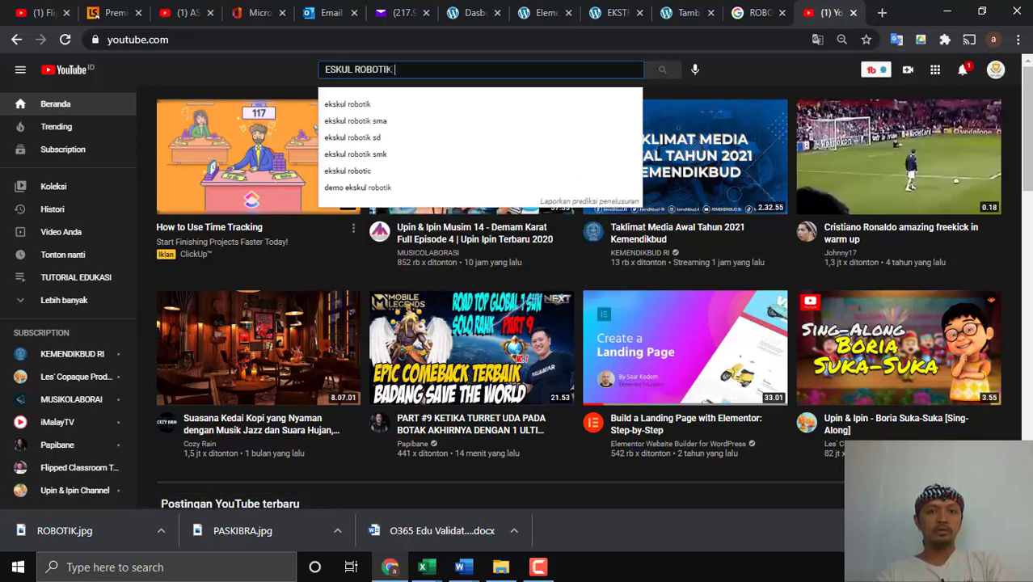
key(Return)
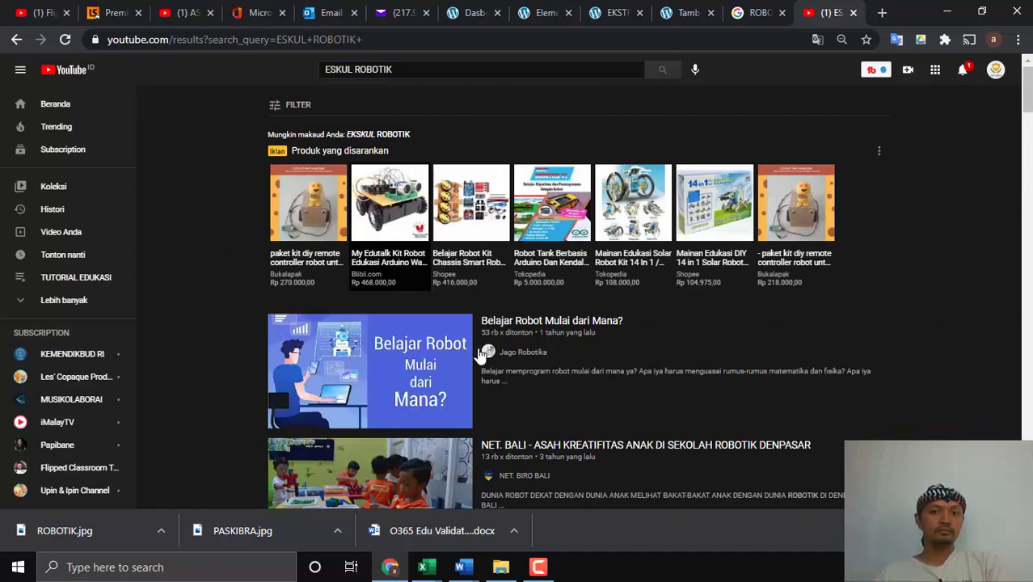
Open the video "EKSTRA KURIKULER ROBOTIK" from the results and copy its share link.
scroll(533, 362, down, 8)
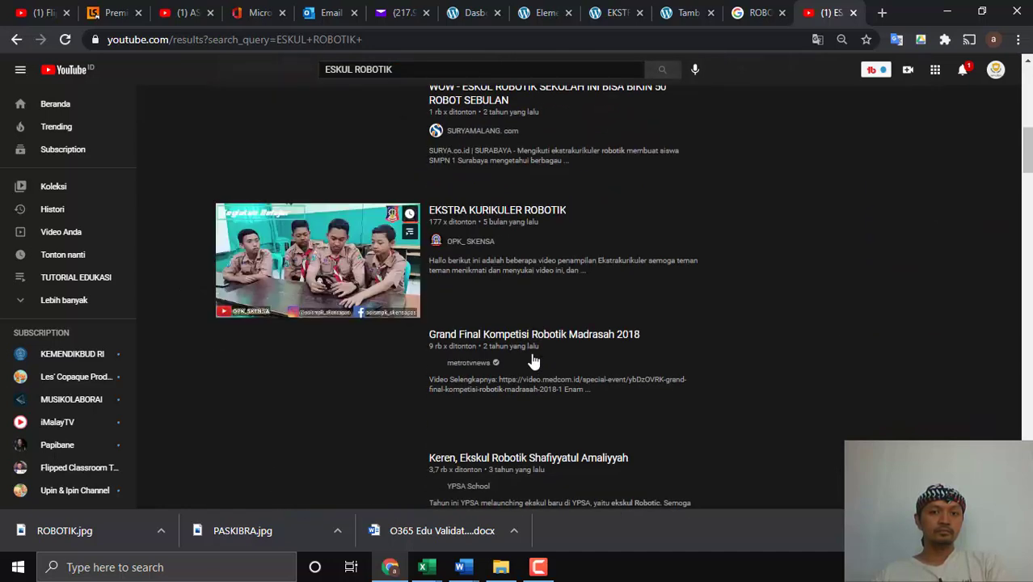
click(473, 220)
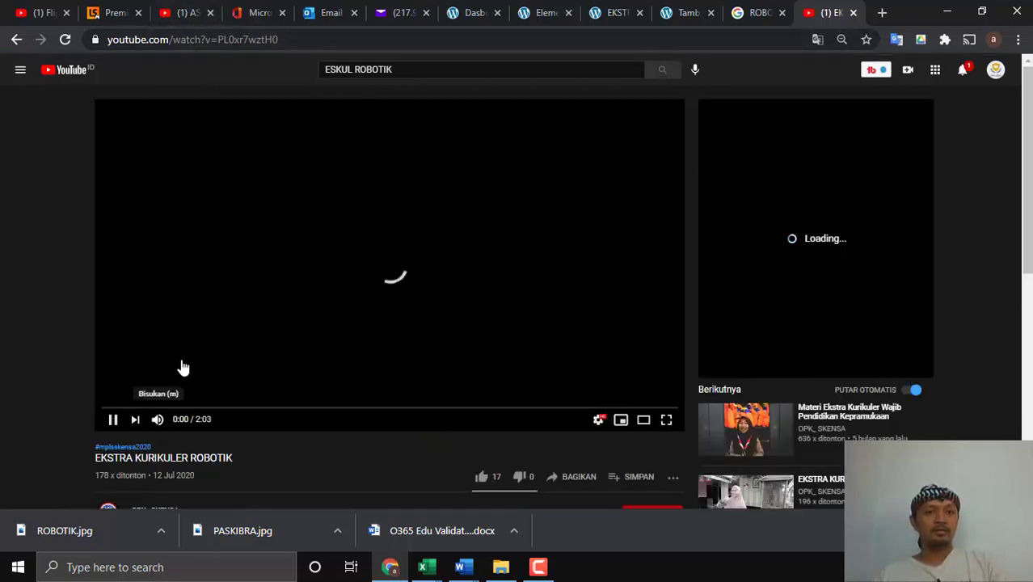
scroll(442, 440, down, 2)
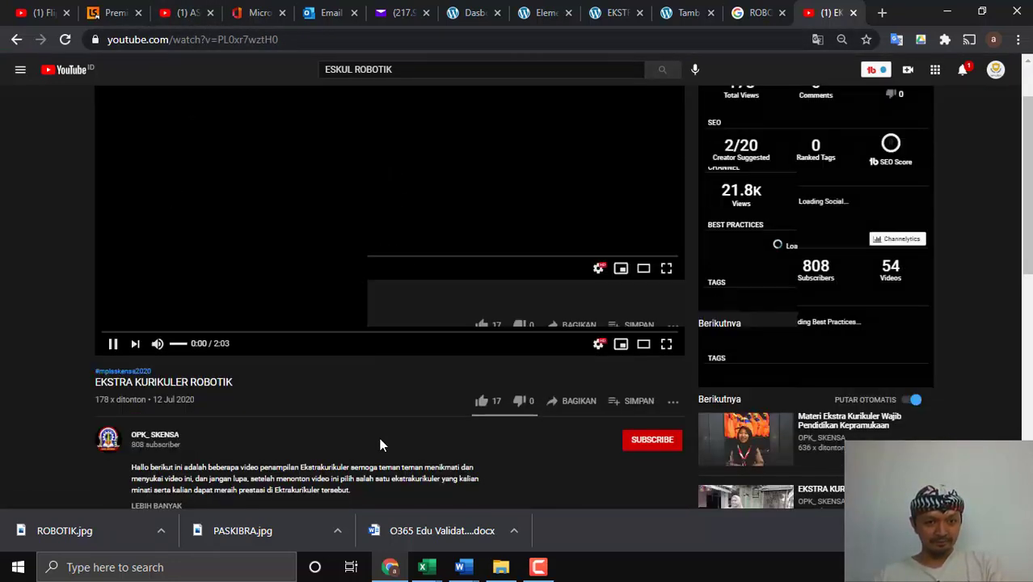
click(556, 326)
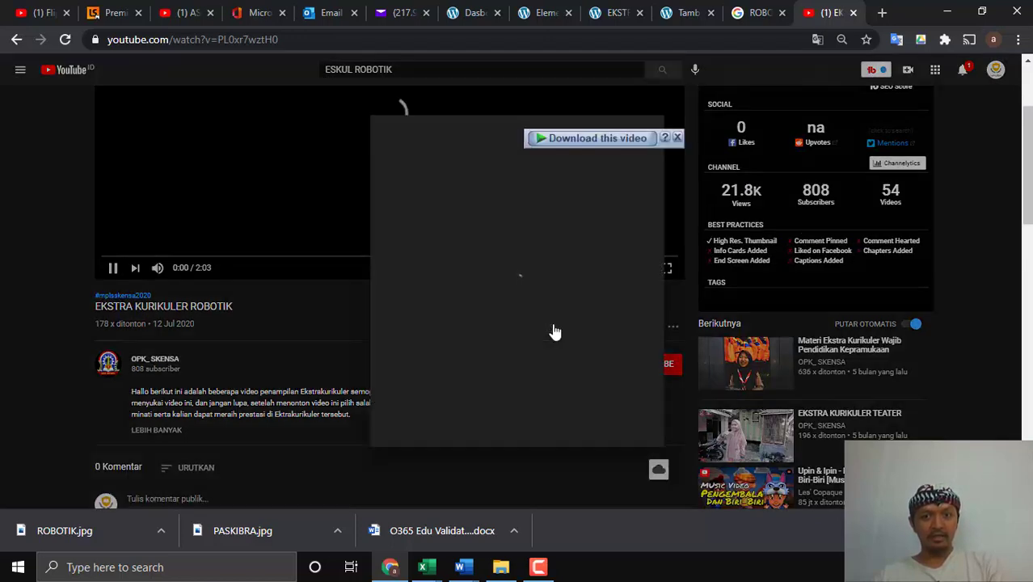
click(635, 350)
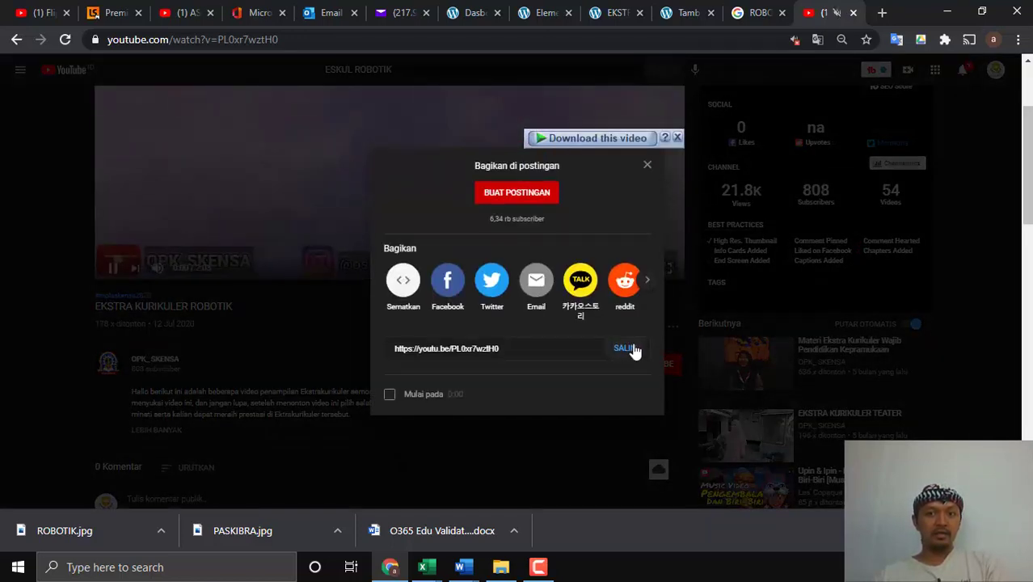
click(750, 13)
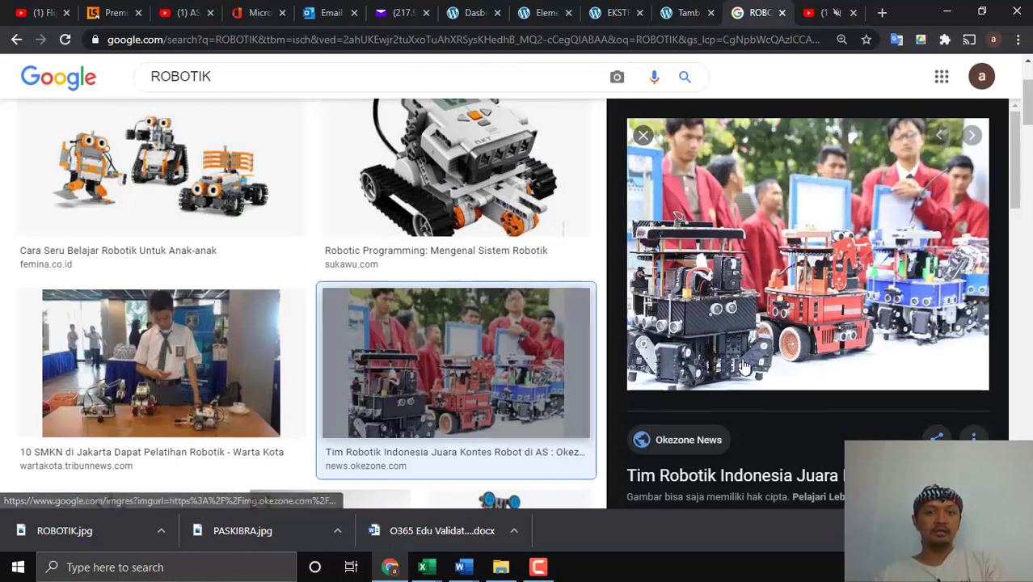
click(688, 12)
click(614, 12)
click(547, 12)
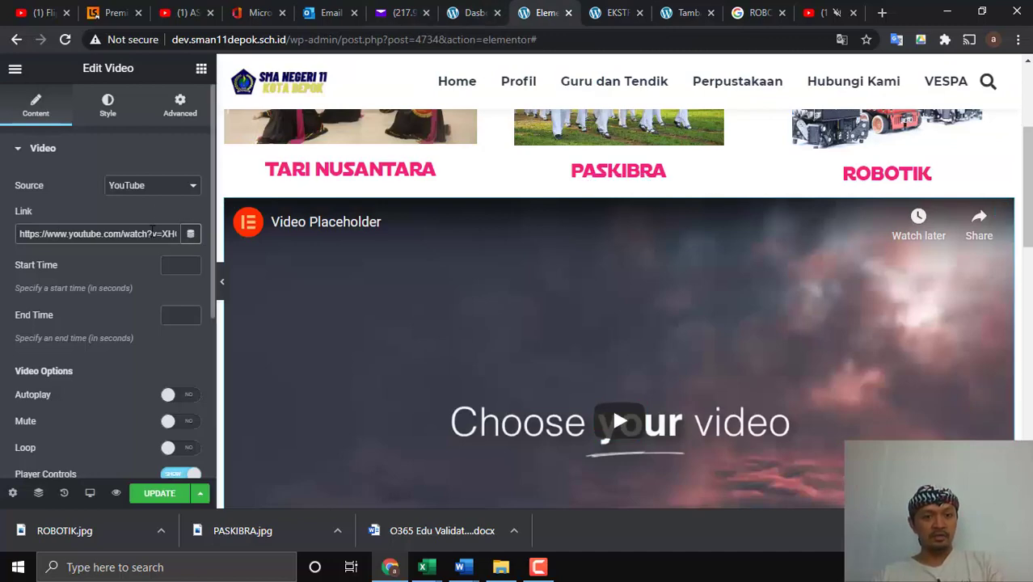
triple_click(152, 233)
text(https://youtu.be/PL0xr7wzIH0)
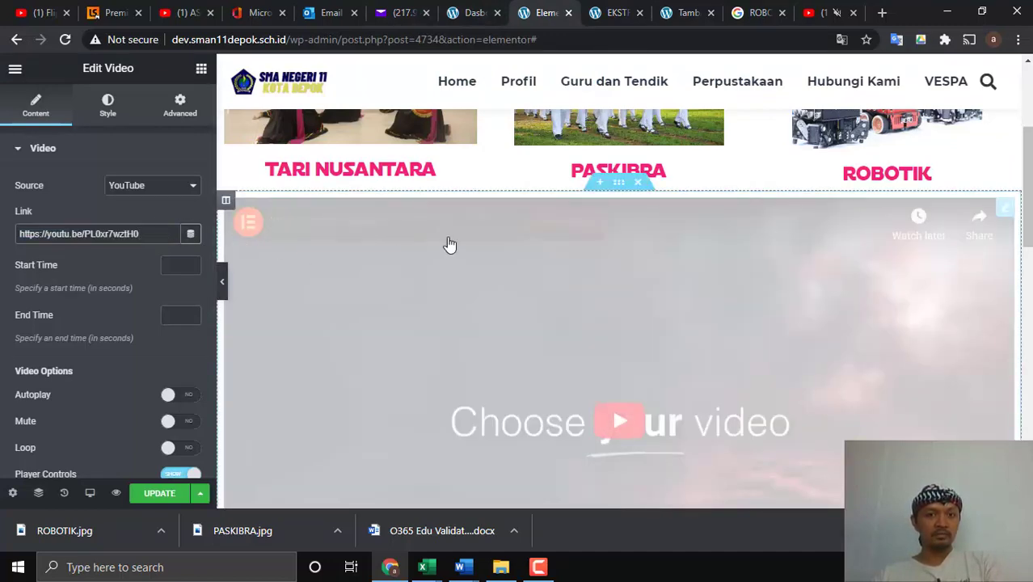
scroll(709, 340, down, 2)
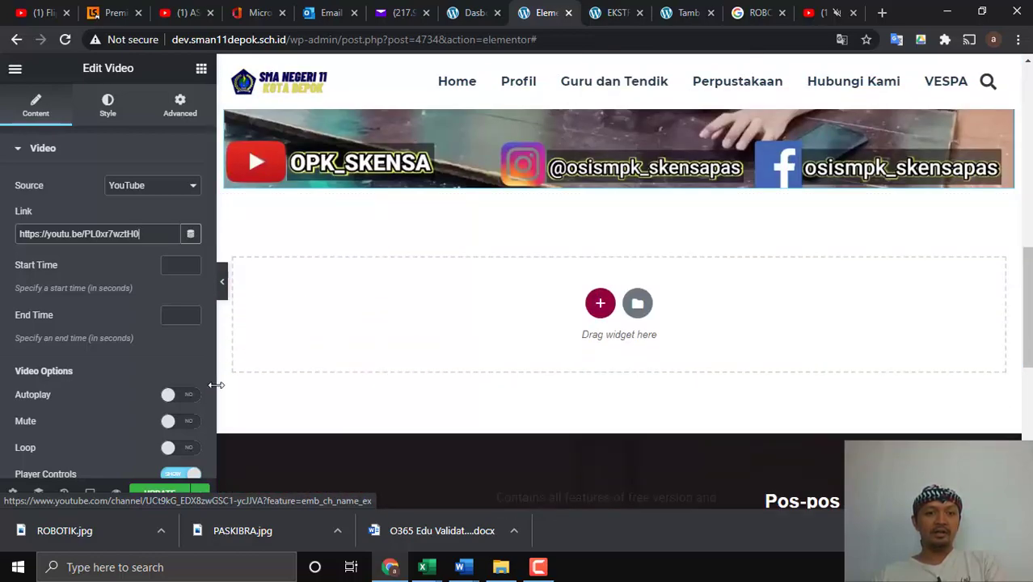
scroll(182, 458, down, 1)
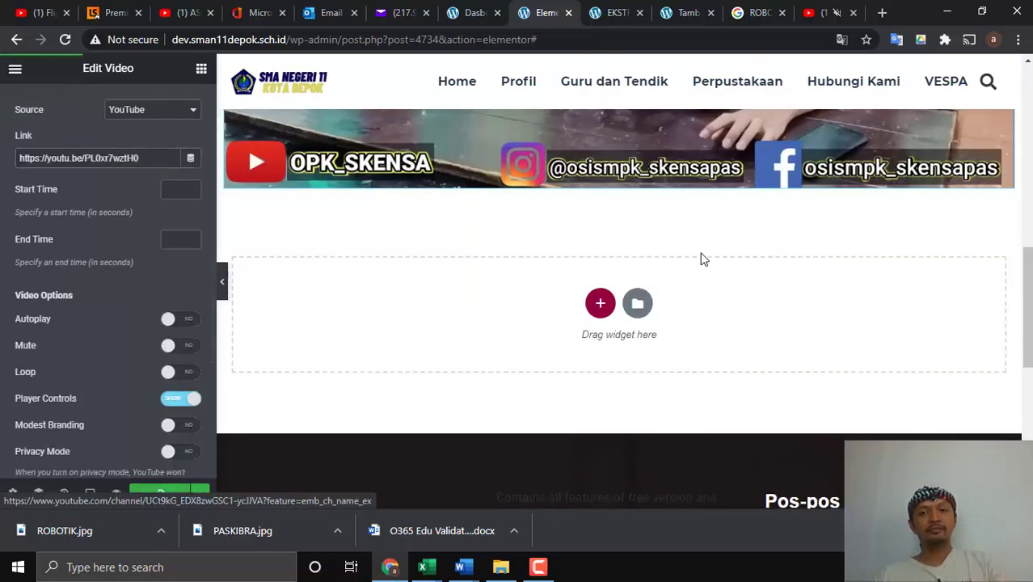
Search the widgets for "FORM" and add a Form widget in the empty section below the video.
scroll(710, 250, down, 5)
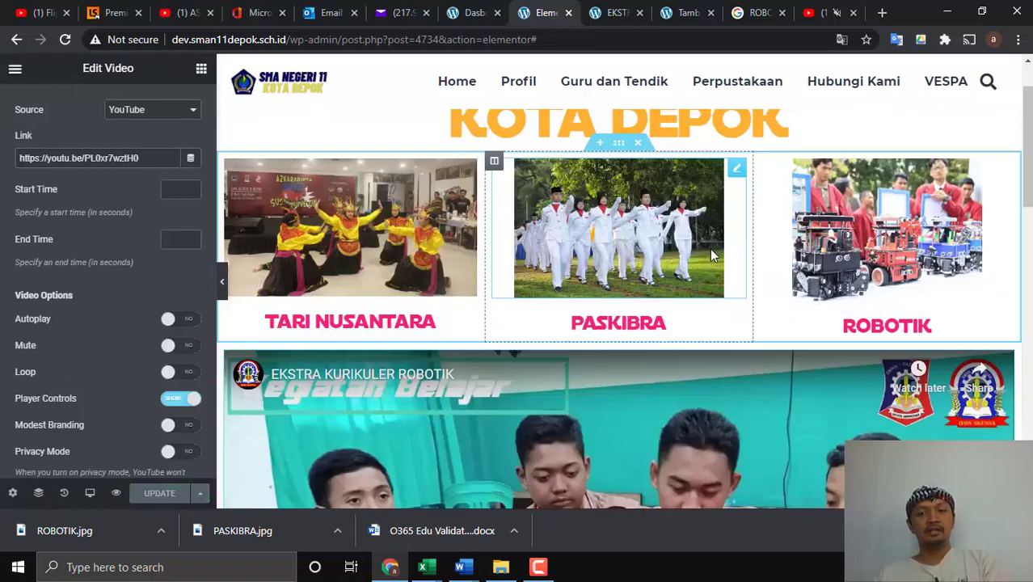
scroll(717, 258, down, 4)
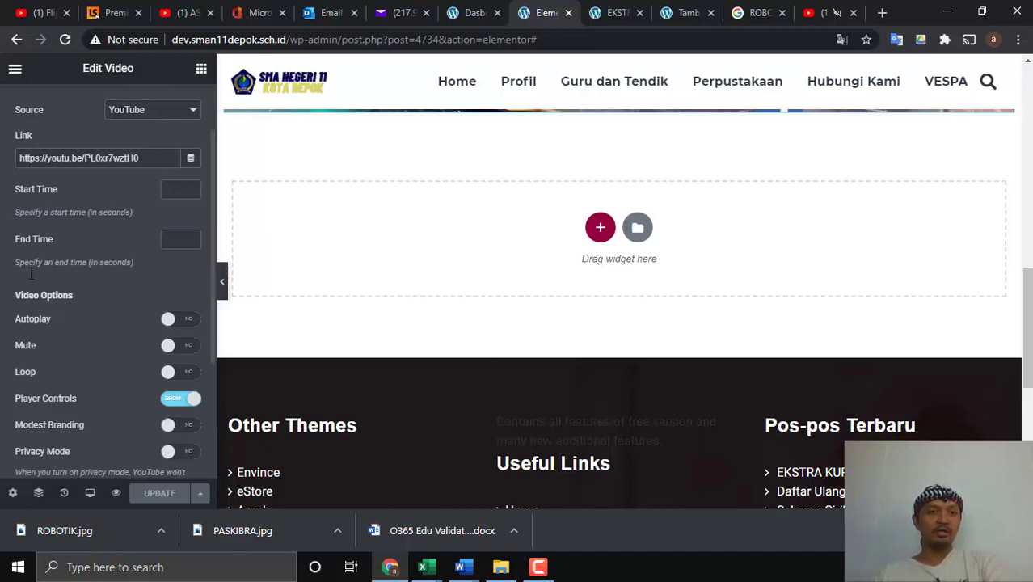
click(201, 69)
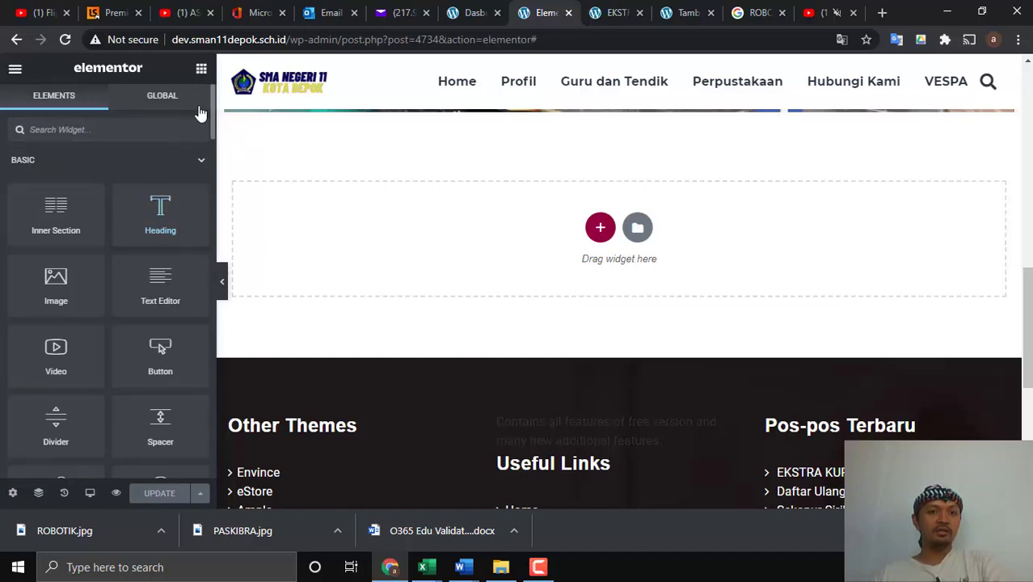
text(FORM)
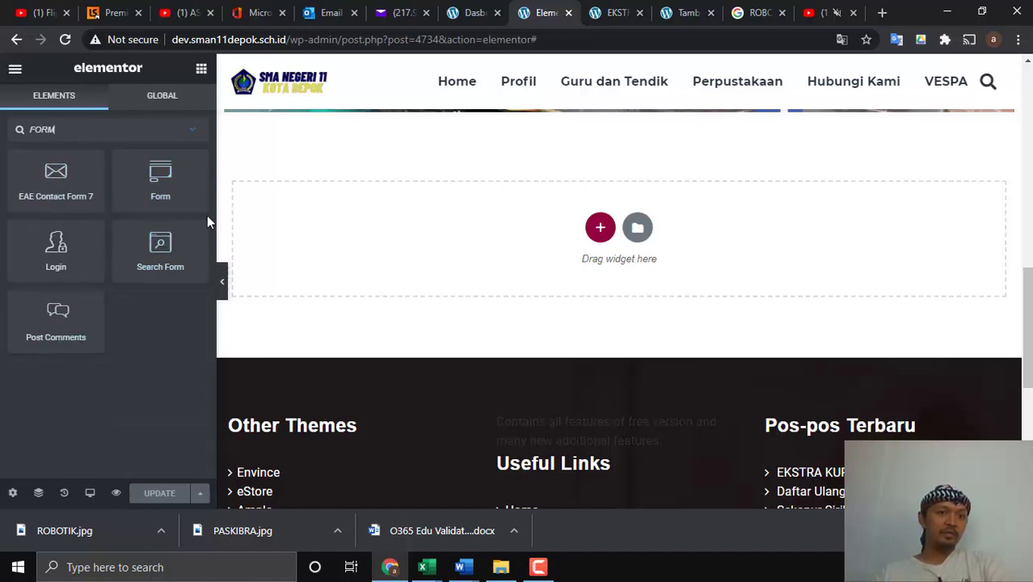
drag(166, 196, 666, 228)
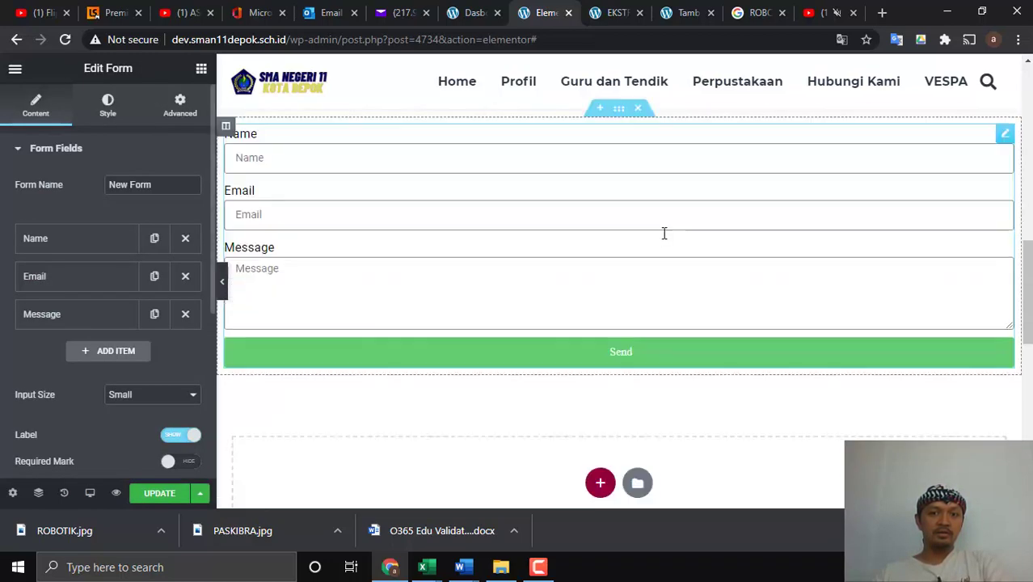
Review the full-width form below the video and delete it.
scroll(653, 246, up, 1)
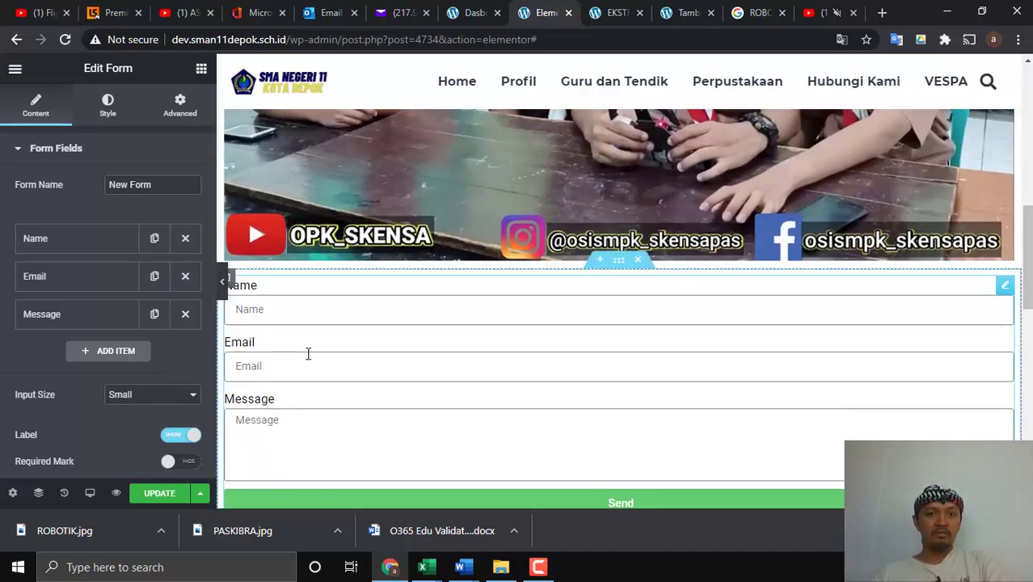
scroll(307, 356, down, 1)
scroll(307, 362, down, 1)
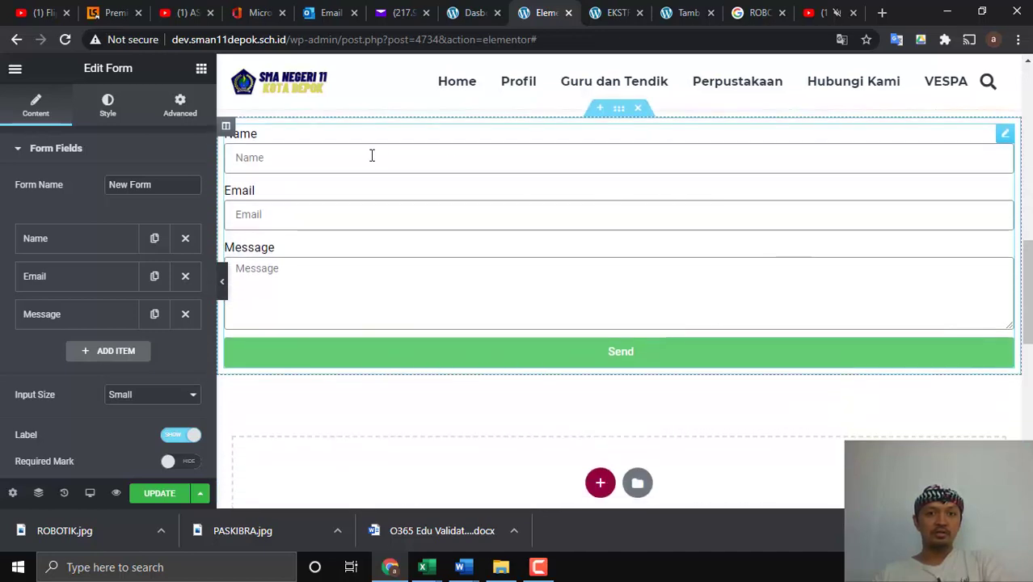
scroll(291, 185, up, 1)
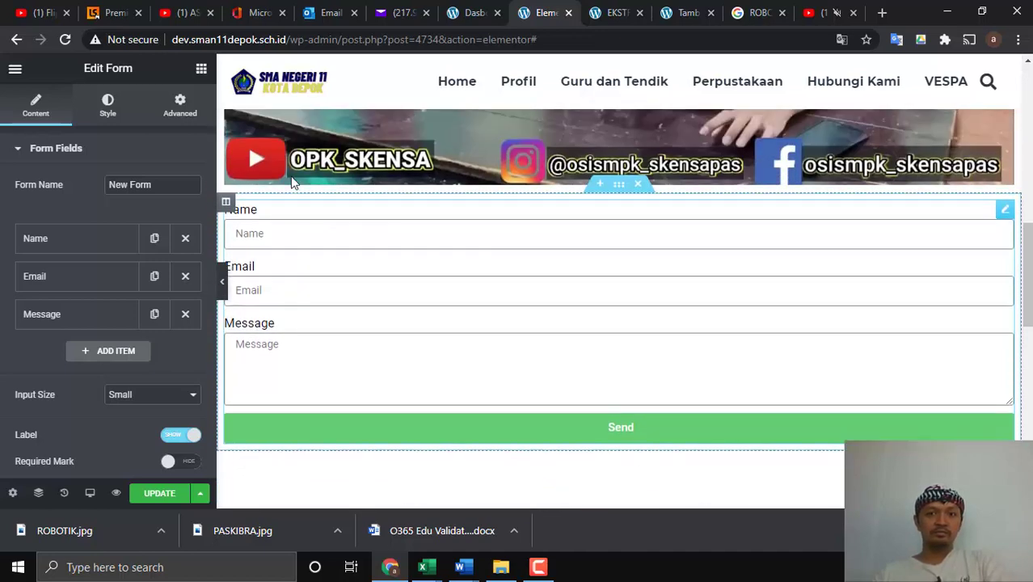
scroll(295, 182, up, 1)
scroll(307, 184, down, 3)
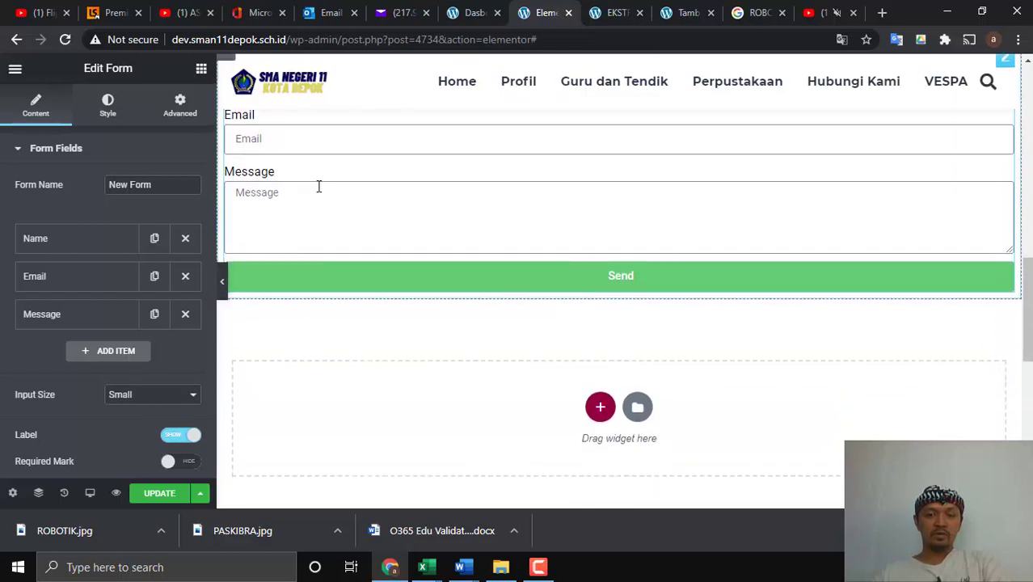
scroll(319, 187, up, 2)
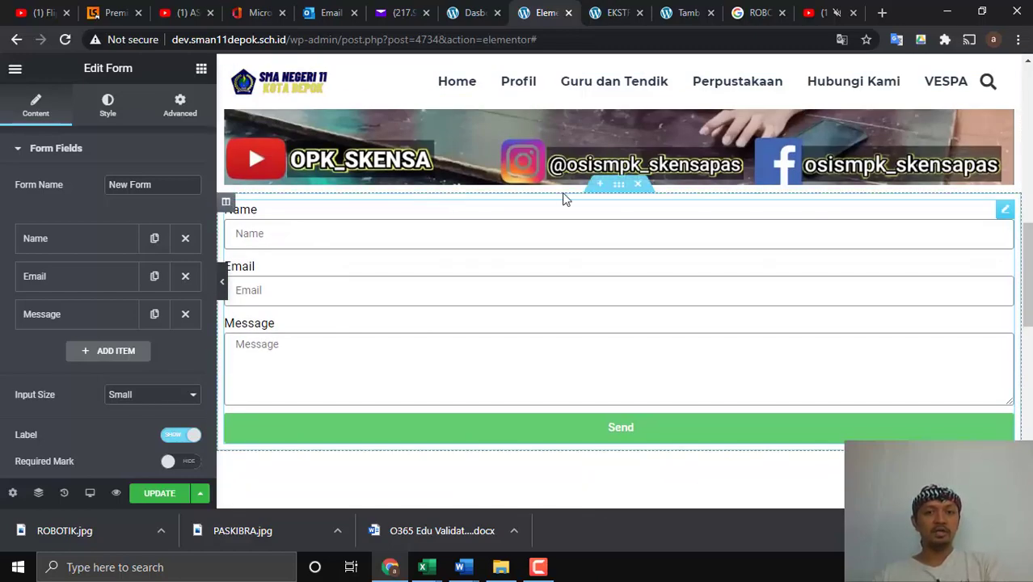
key(Delete)
Add a new section with two equal columns below the video.
scroll(485, 266, up, 6)
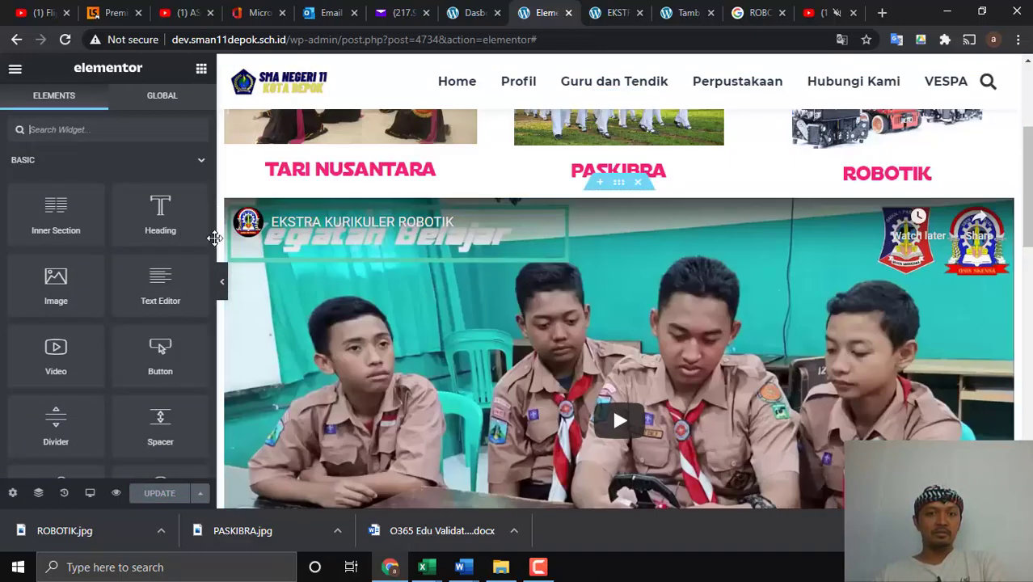
scroll(317, 274, down, 1)
scroll(318, 274, down, 5)
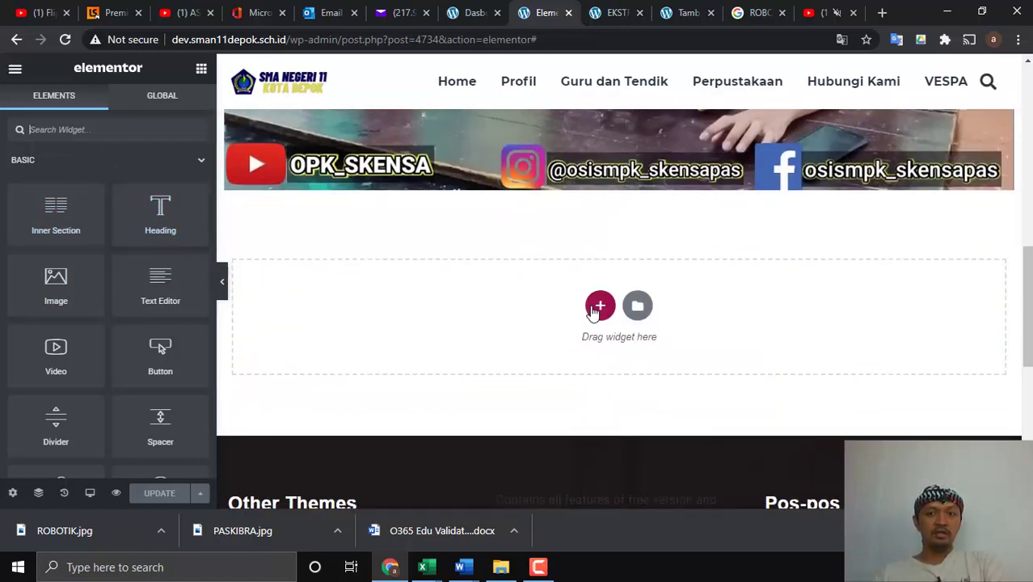
click(599, 307)
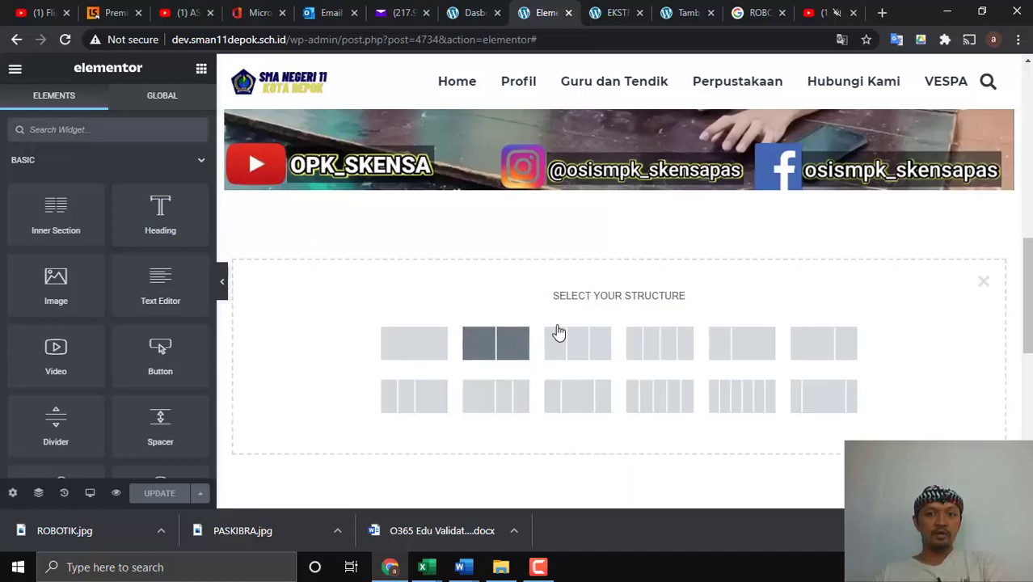
click(522, 336)
scroll(683, 281, up, 1)
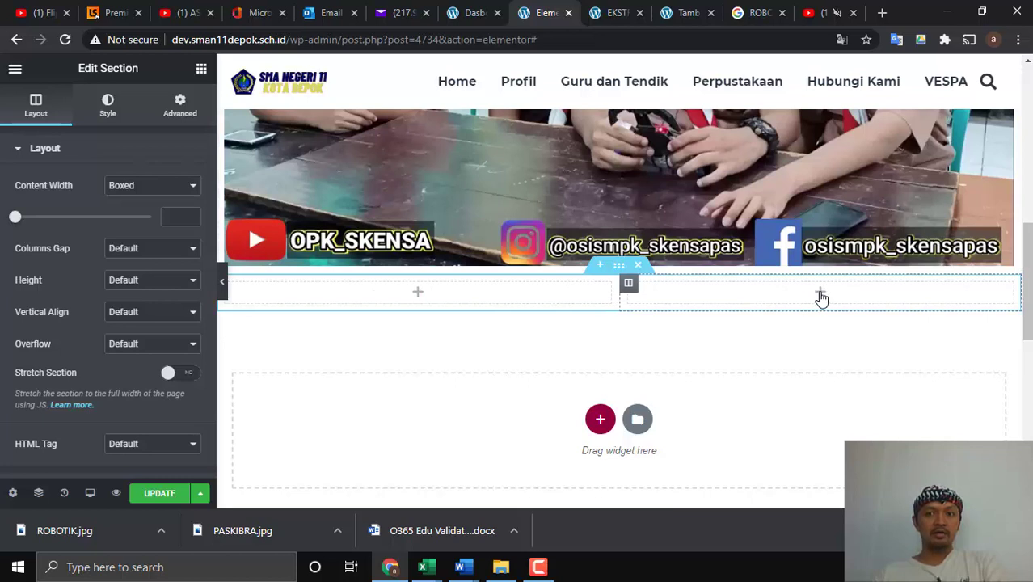
Search the widgets for "FORM" and place a Form widget in the right column of the two-column section.
click(821, 294)
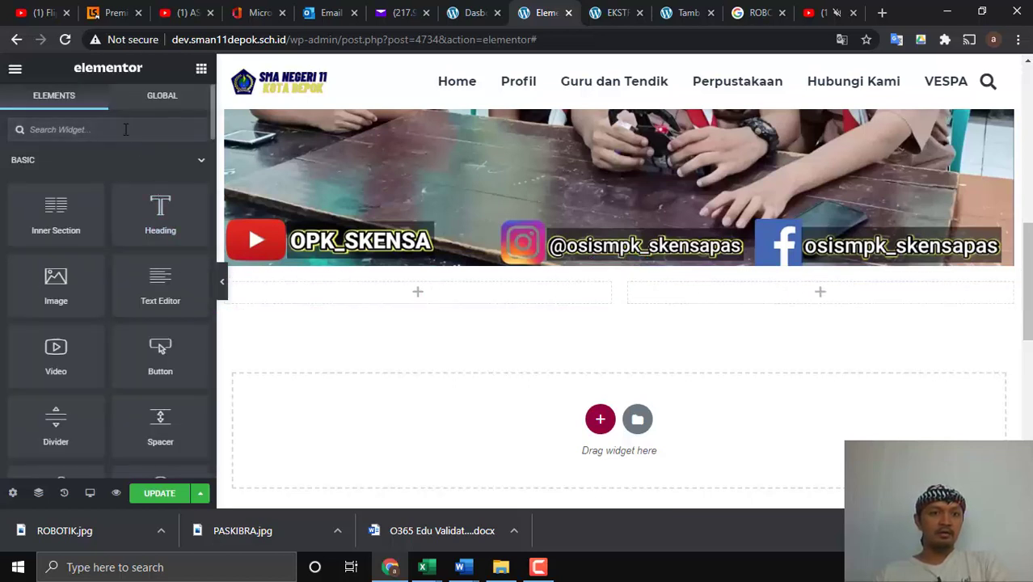
click(125, 130)
text(FORM)
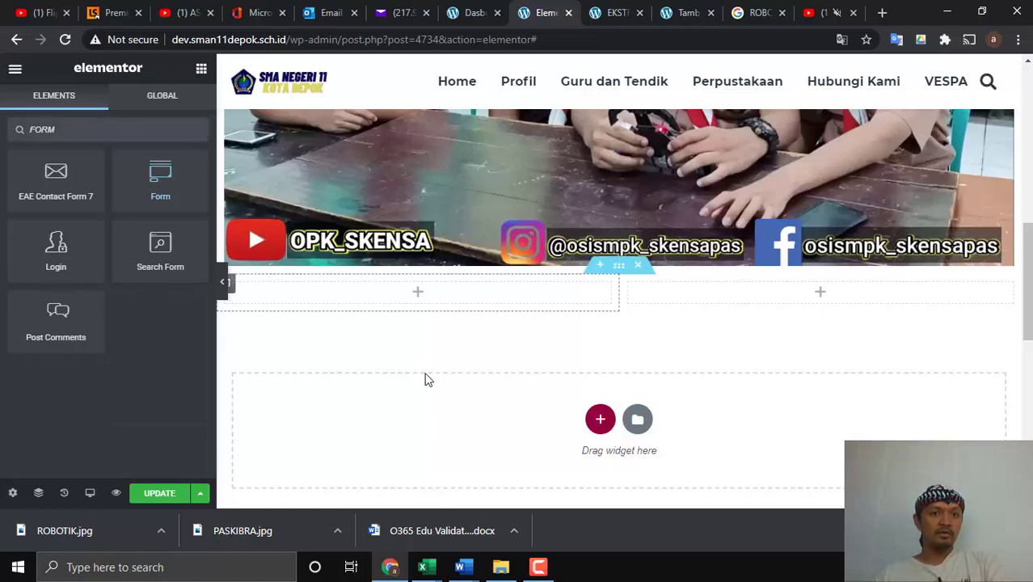
drag(160, 178, 772, 274)
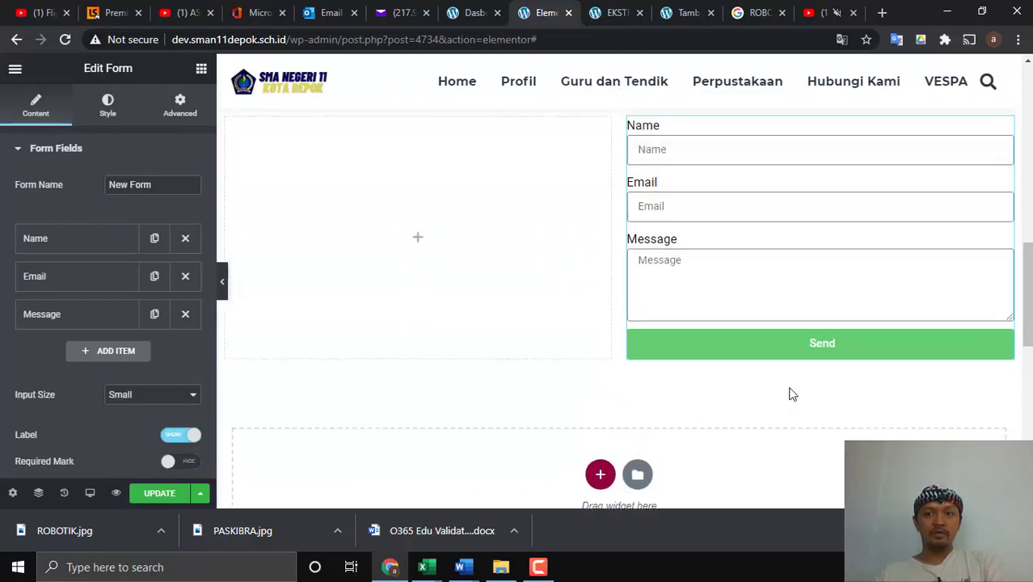
scroll(535, 336, up, 1)
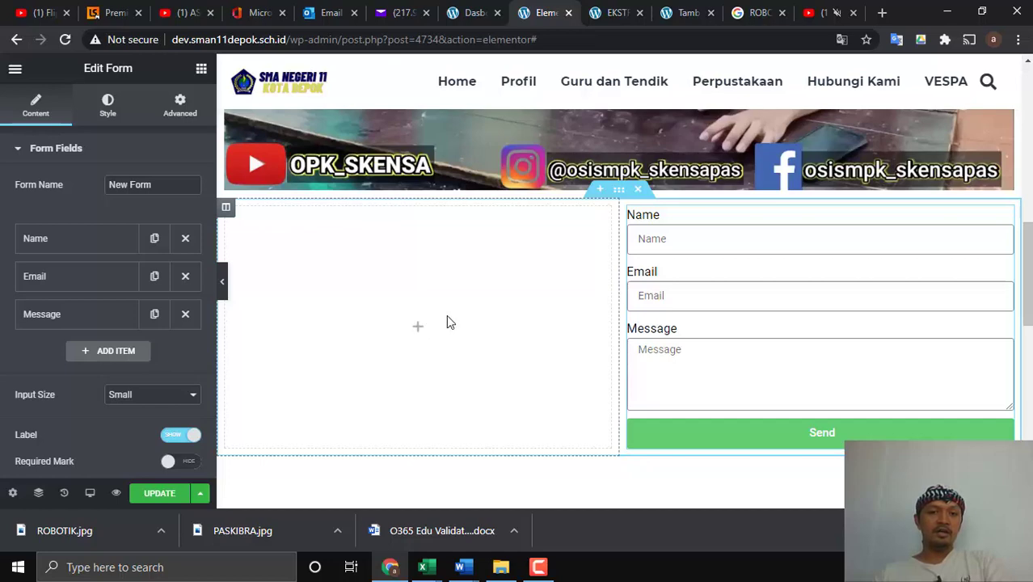
scroll(416, 337, up, 1)
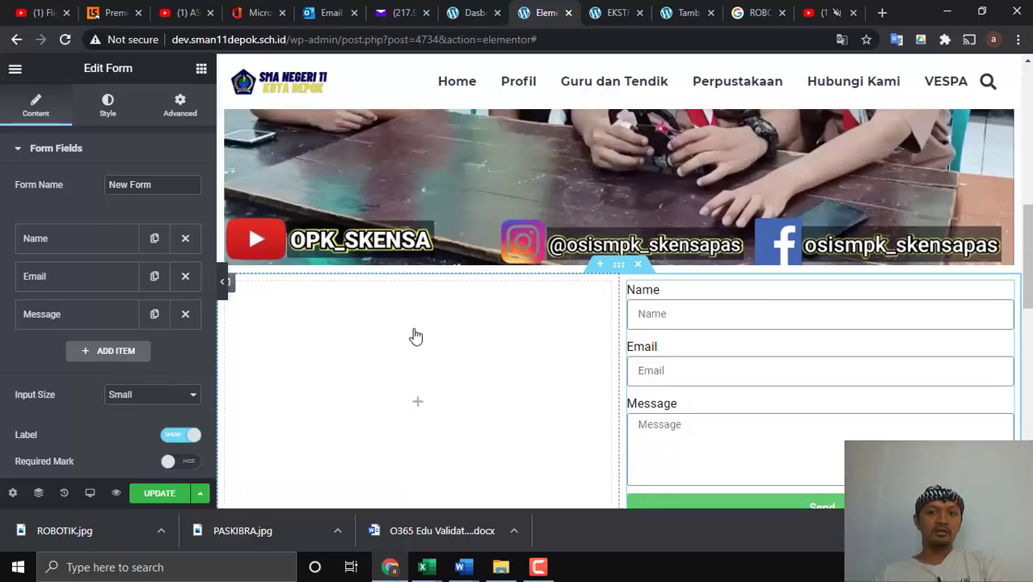
scroll(415, 336, down, 1)
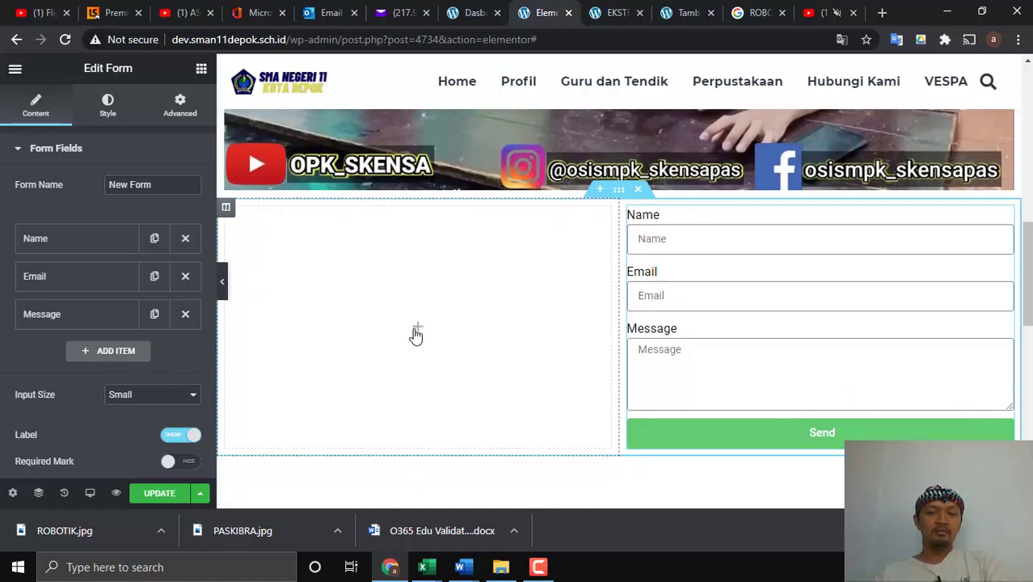
Search Google for "MARI BERGABUNG SISWA SMA" in a new browser tab and browse the image results.
click(880, 13)
text(MARI)
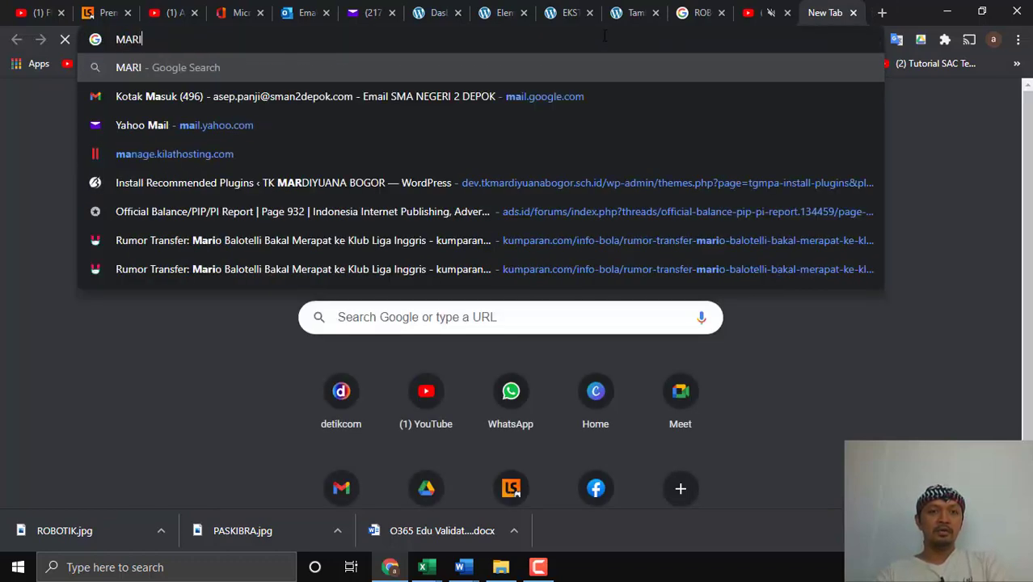
text( BERGABUNG)
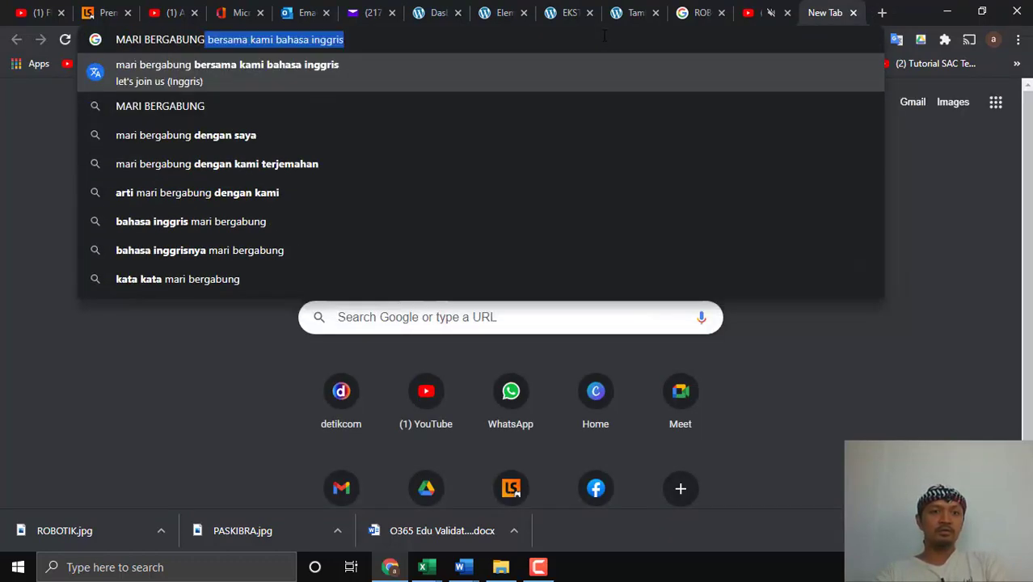
text( SISWA SMA)
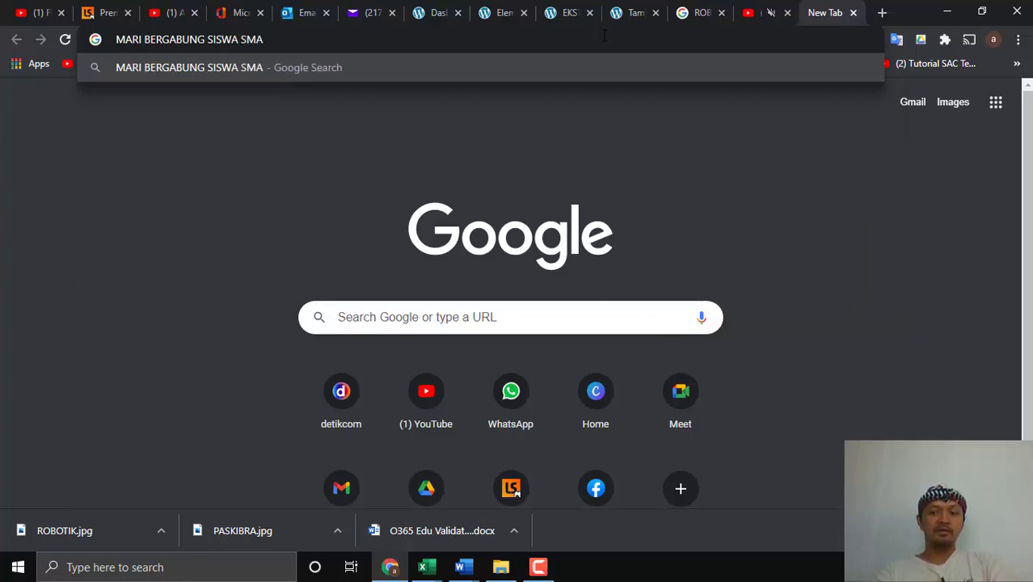
key(Return)
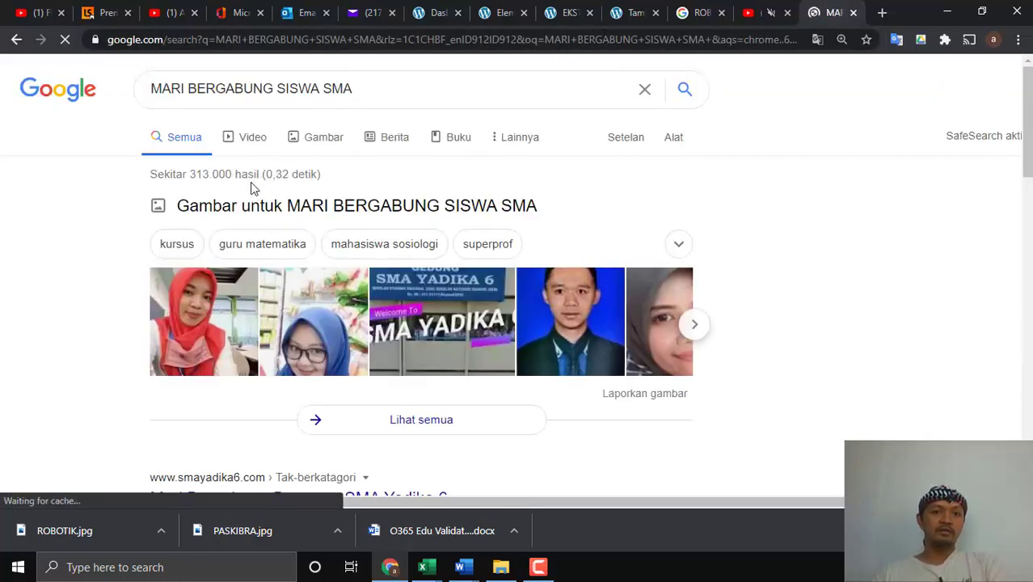
click(331, 139)
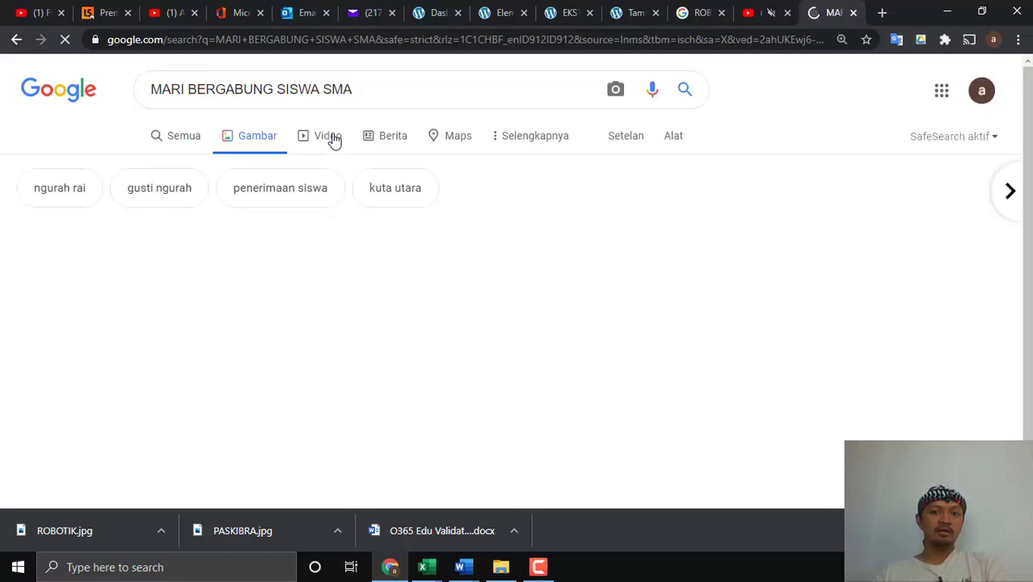
scroll(453, 304, down, 5)
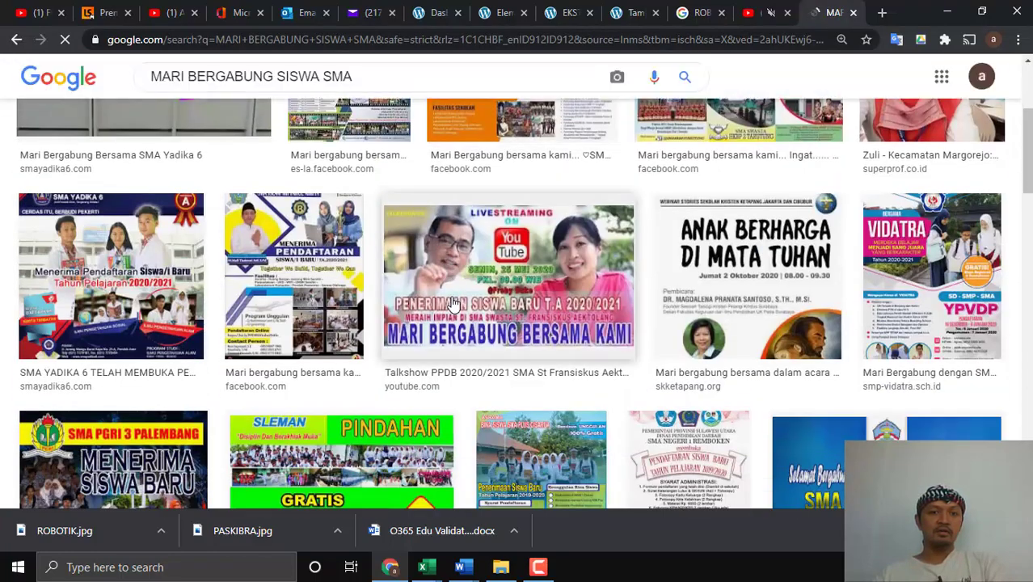
scroll(453, 304, down, 5)
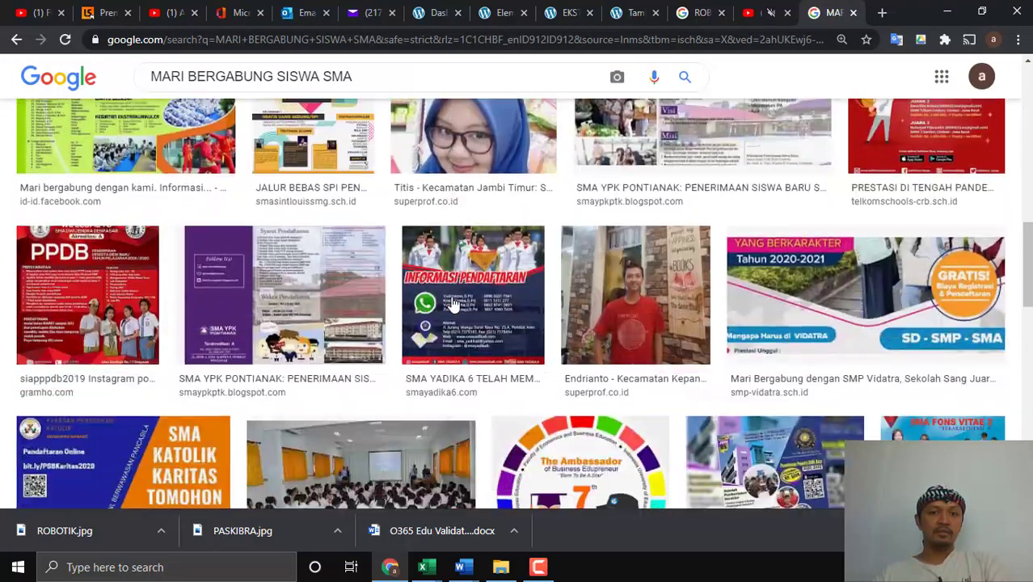
scroll(455, 302, down, 4)
scroll(455, 303, down, 5)
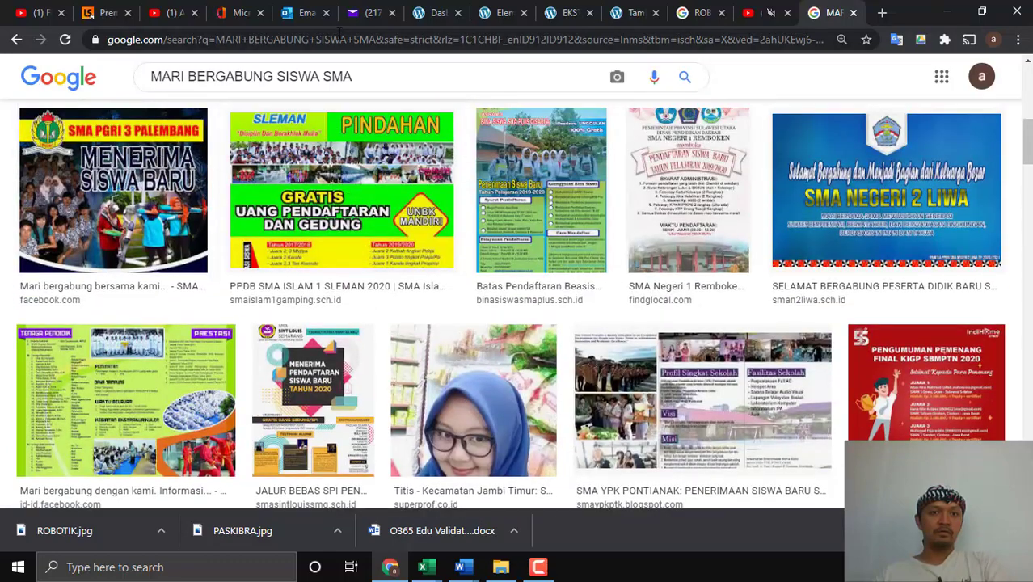
Search Google Images for "SISWA SMA VECTOR PNG" and browse the illustrations.
click(359, 39)
triple_click(361, 68)
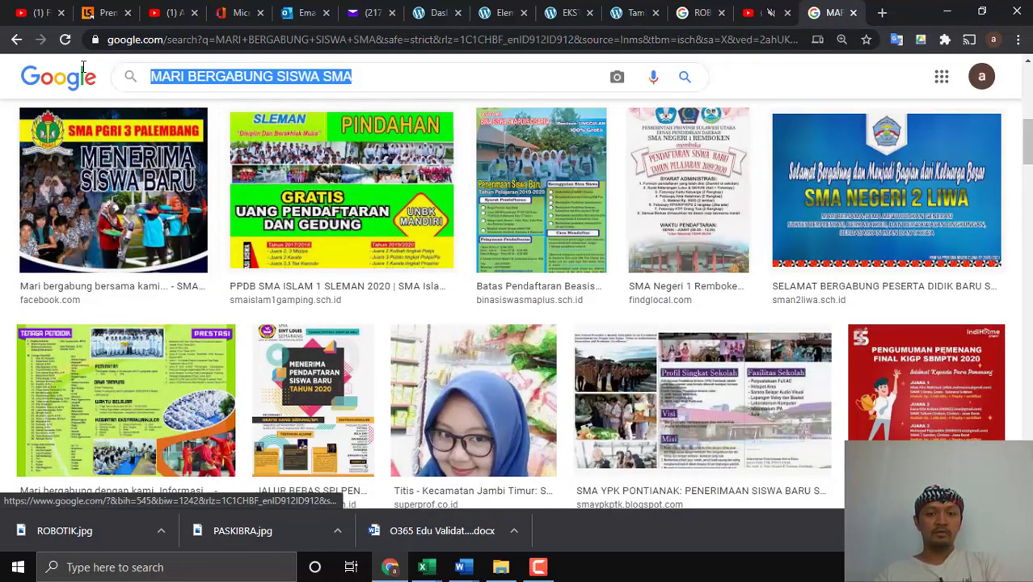
text(SISWA SMA V)
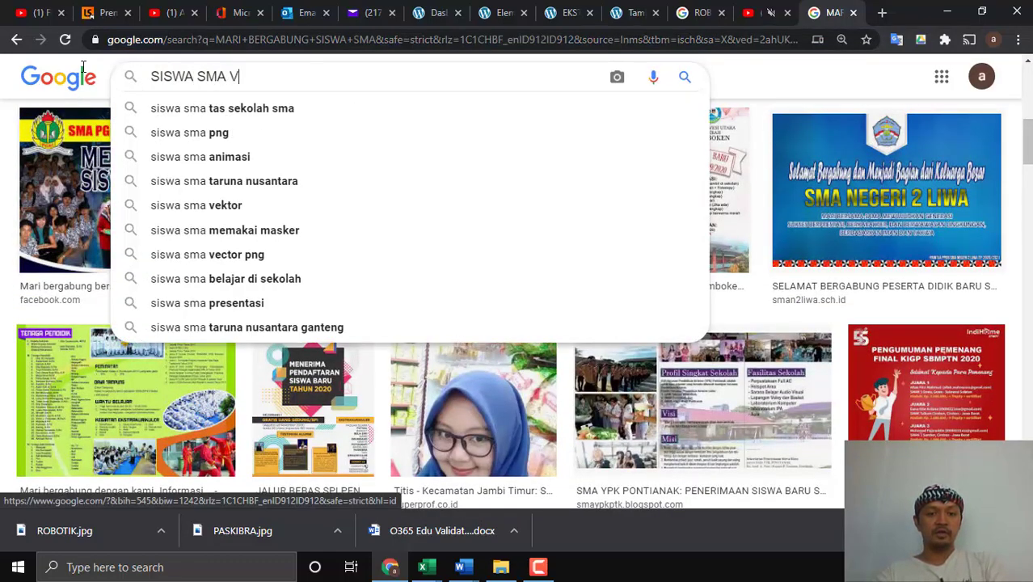
text(ECTOR PNG)
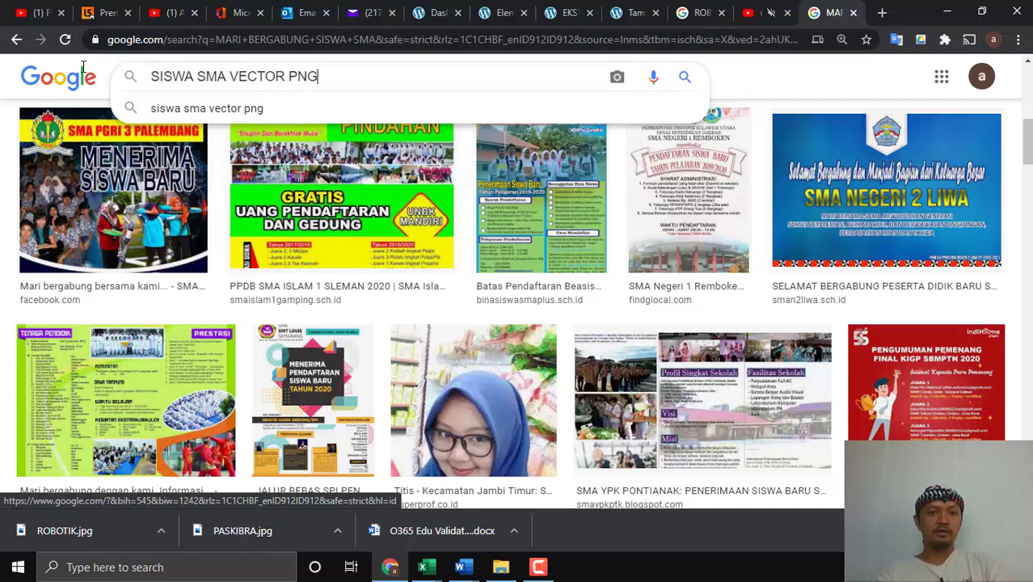
key(Return)
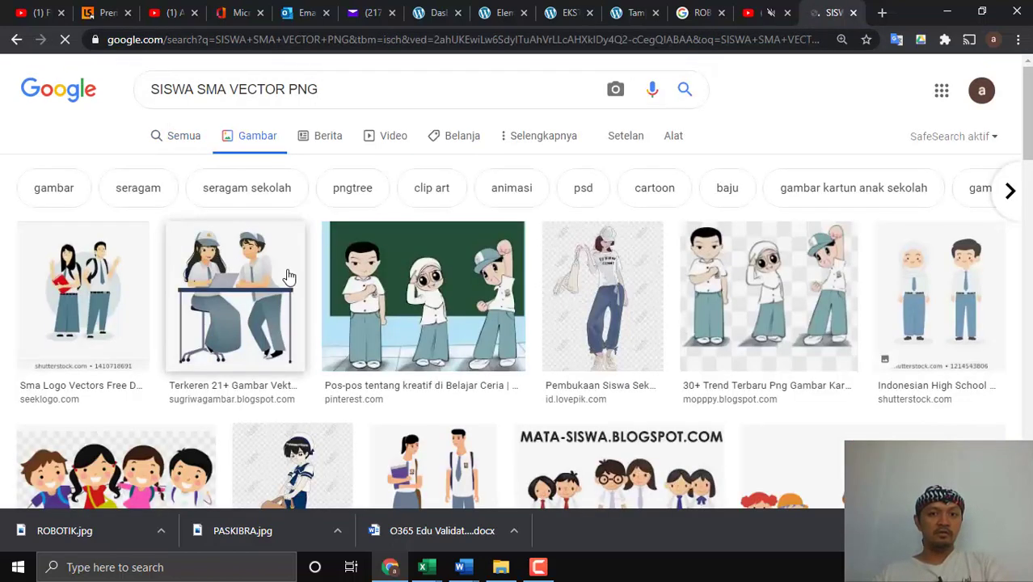
scroll(289, 277, down, 1)
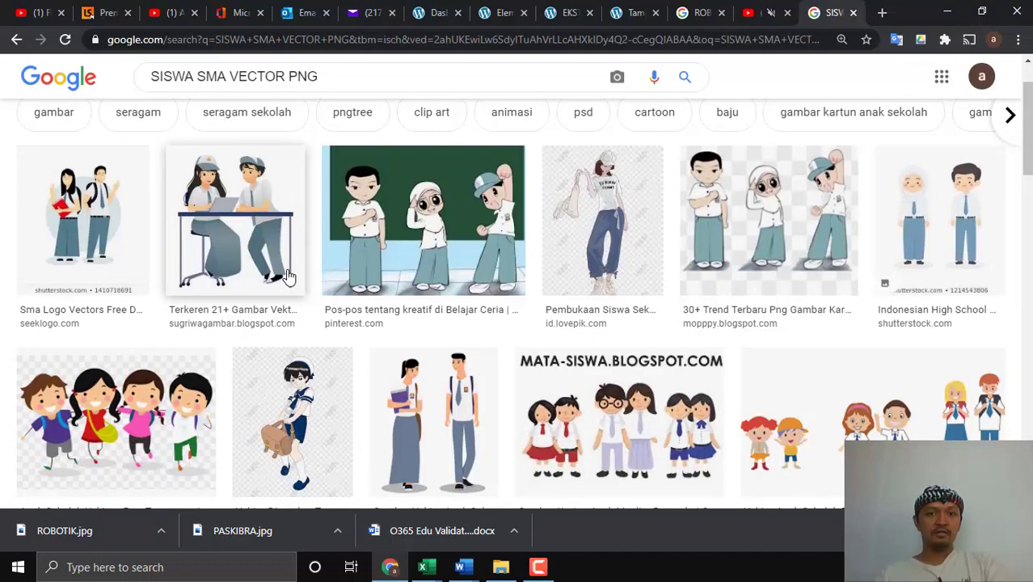
click(288, 277)
scroll(289, 276, down, 3)
scroll(289, 276, up, 5)
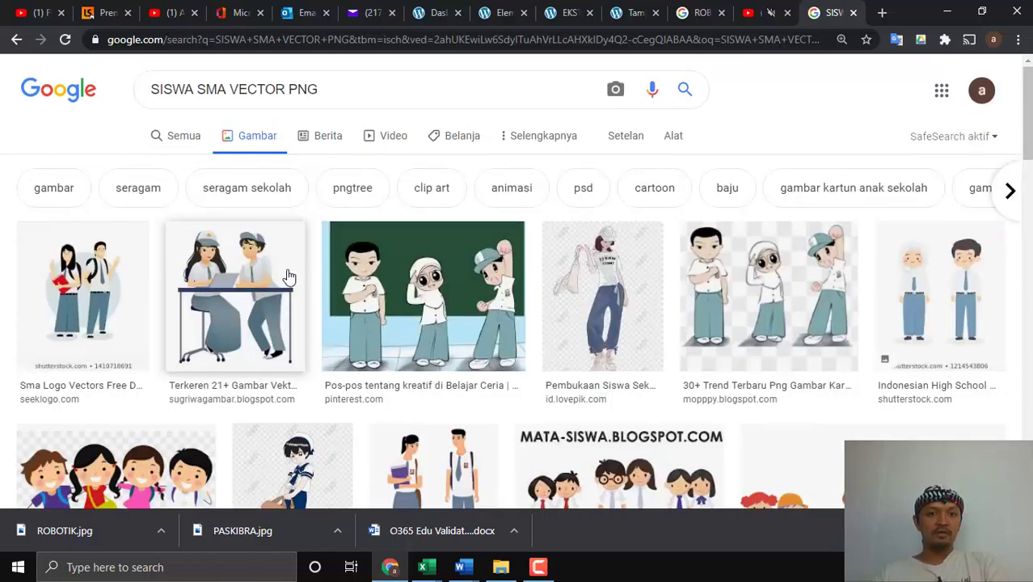
Open the illustration of three students before a chalkboard and save it to the Desktop as SISWA SMA.
click(220, 308)
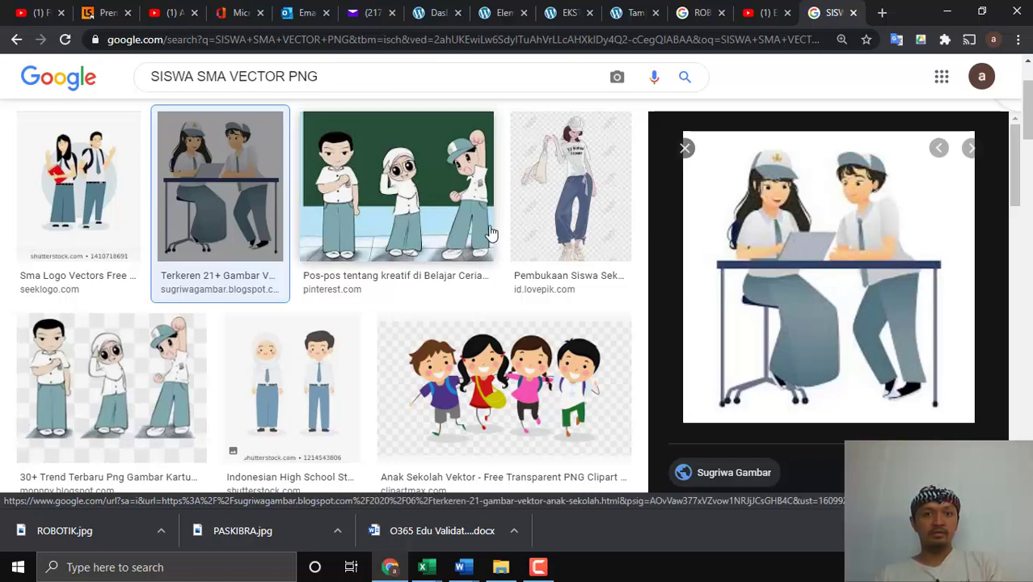
click(457, 224)
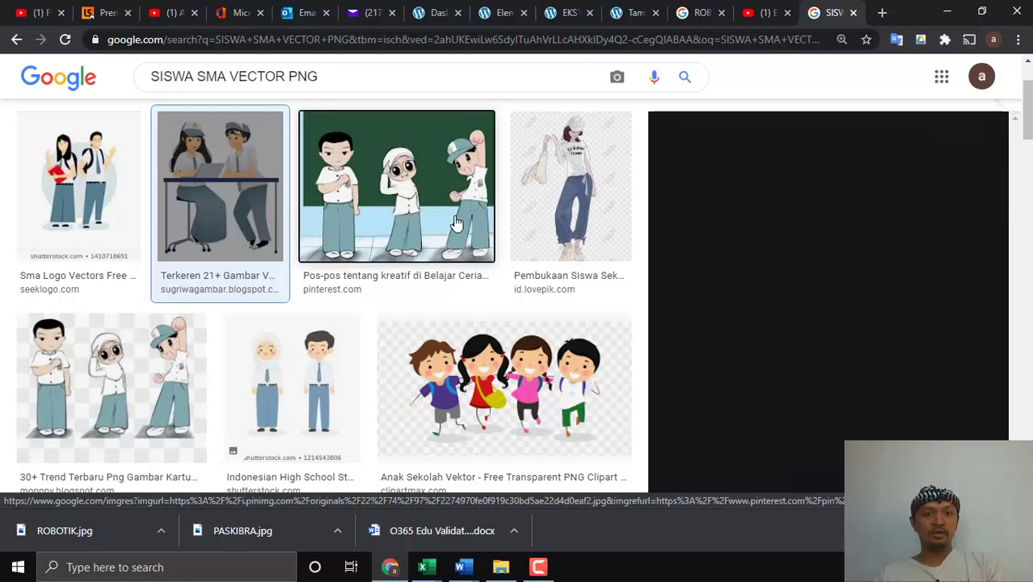
right_click(799, 270)
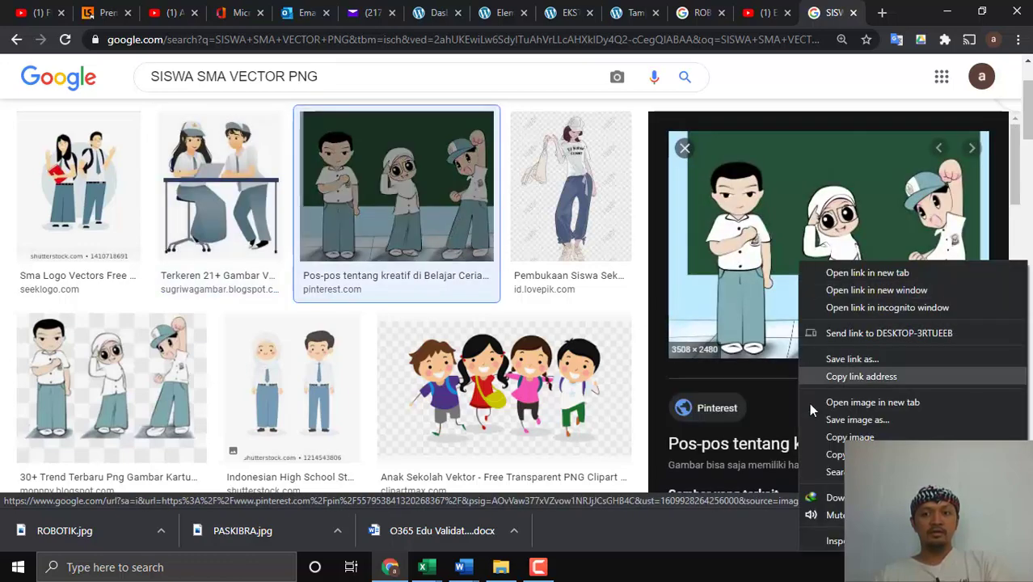
click(830, 419)
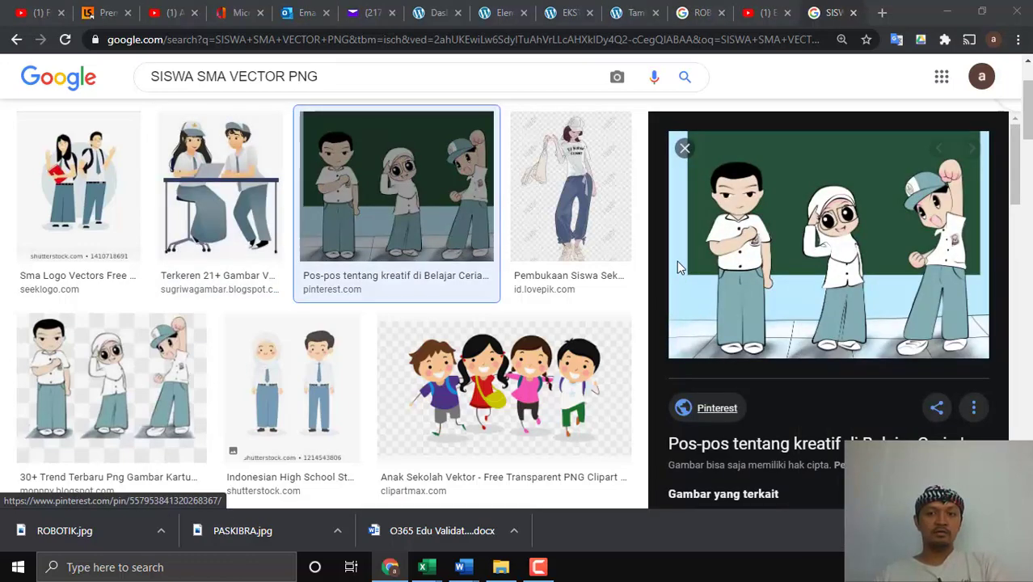
text(SIS)
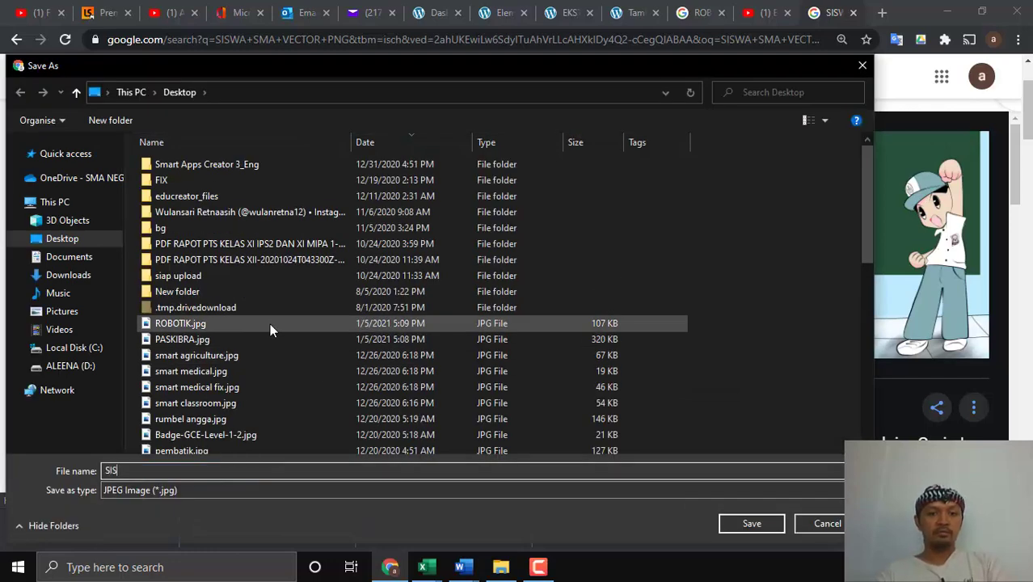
text(WA SMA)
key(Return)
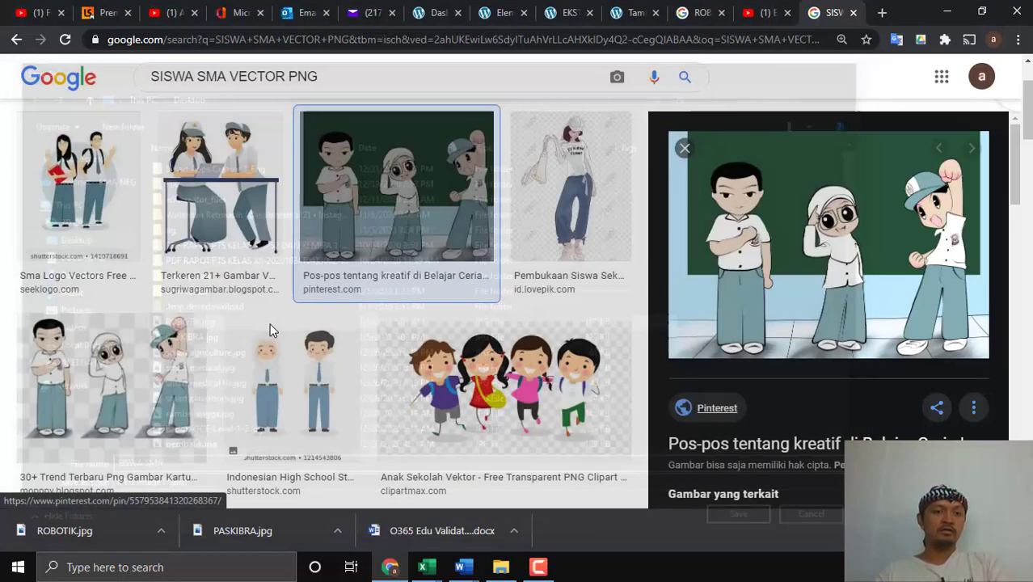
Return to the Elementor editor and place an Image widget in the empty column beside the form.
click(764, 12)
click(831, 12)
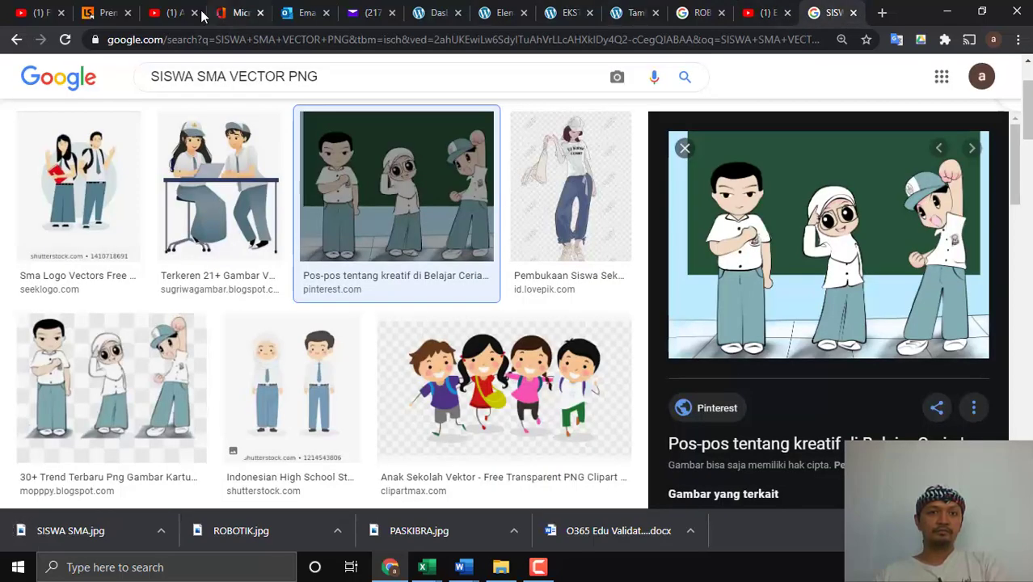
click(437, 12)
click(647, 10)
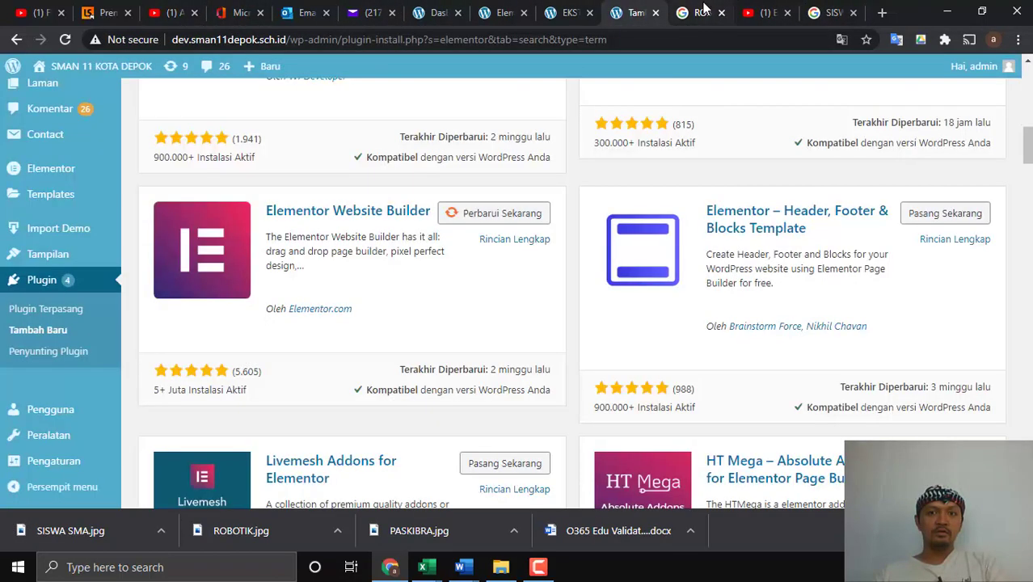
click(701, 10)
click(748, 10)
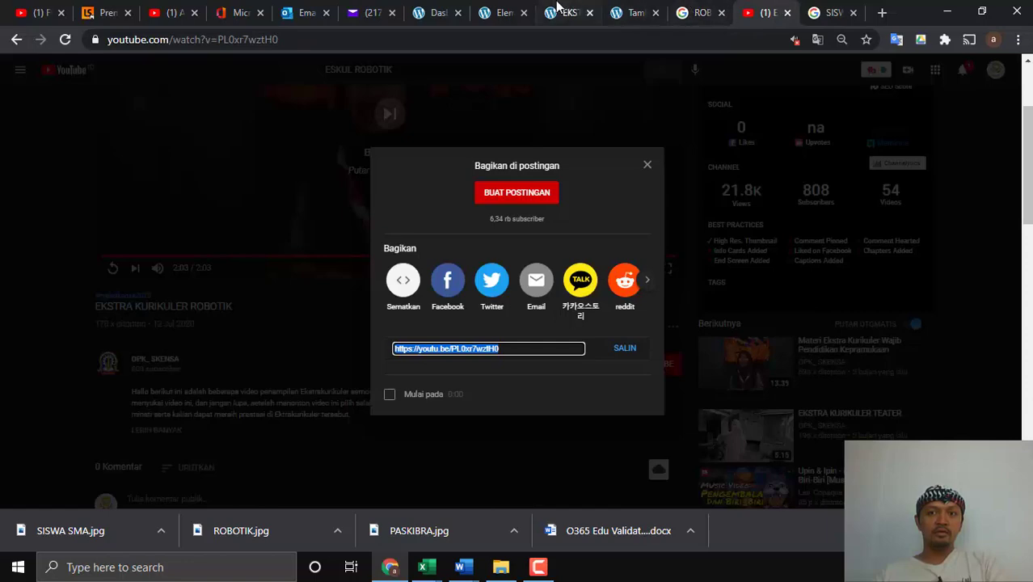
click(521, 10)
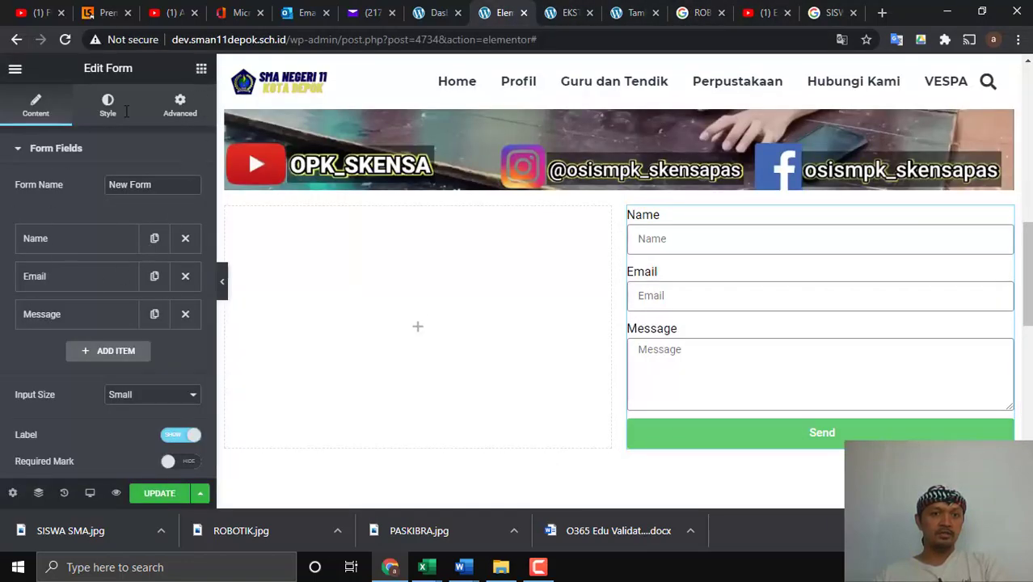
click(202, 69)
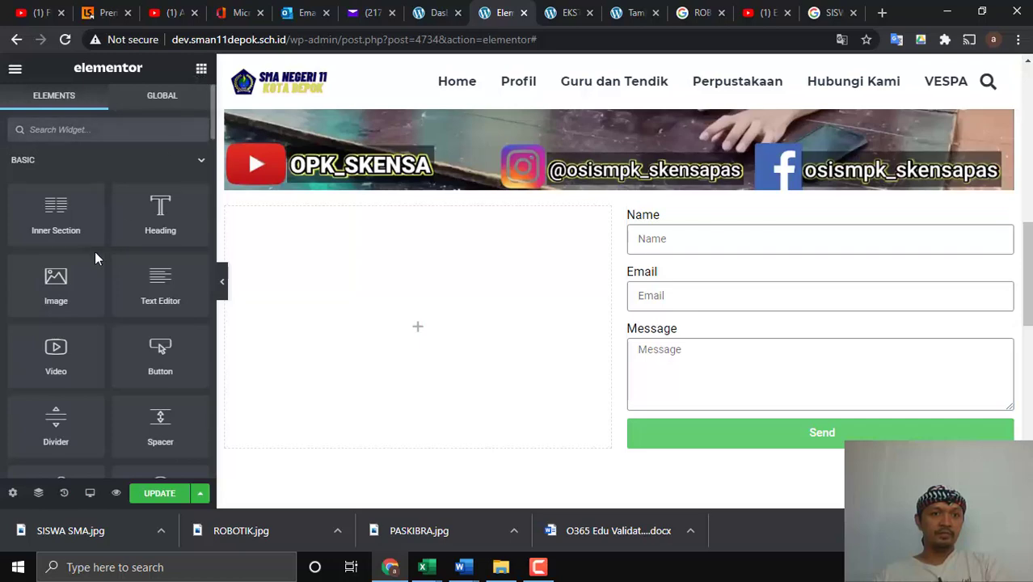
drag(69, 286, 396, 368)
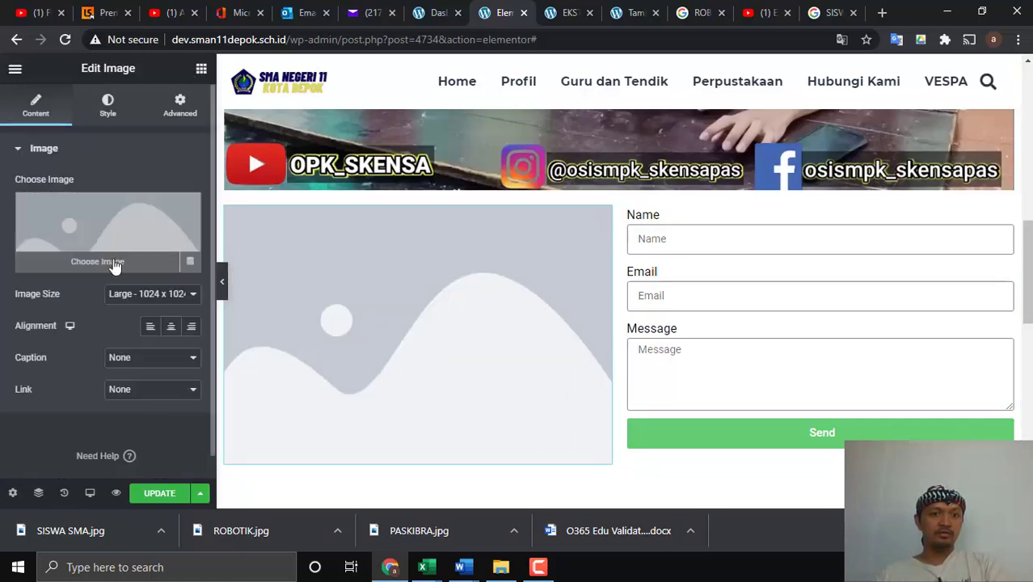
Upload SISWA SMA.jpg from the Desktop to the media library and insert it into the new Image widget.
click(118, 260)
scroll(473, 292, down, 3)
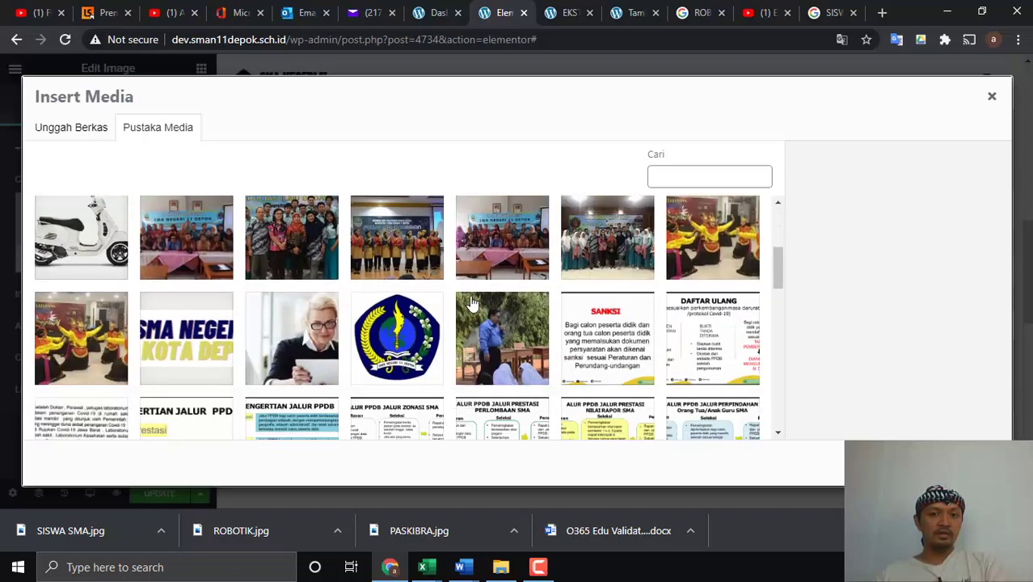
scroll(473, 301, up, 3)
scroll(311, 290, down, 6)
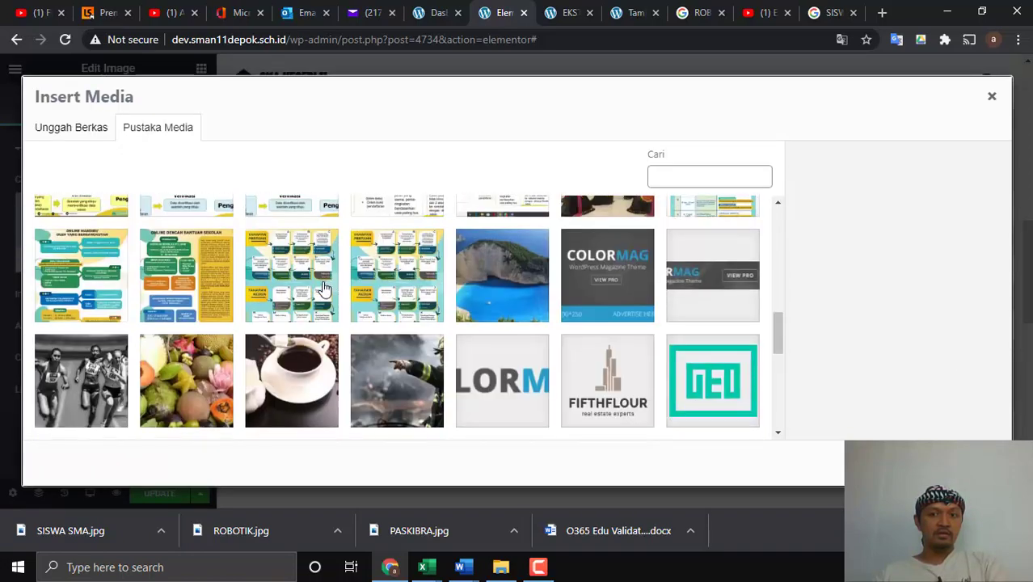
scroll(263, 259, up, 5)
scroll(263, 259, up, 2)
click(38, 130)
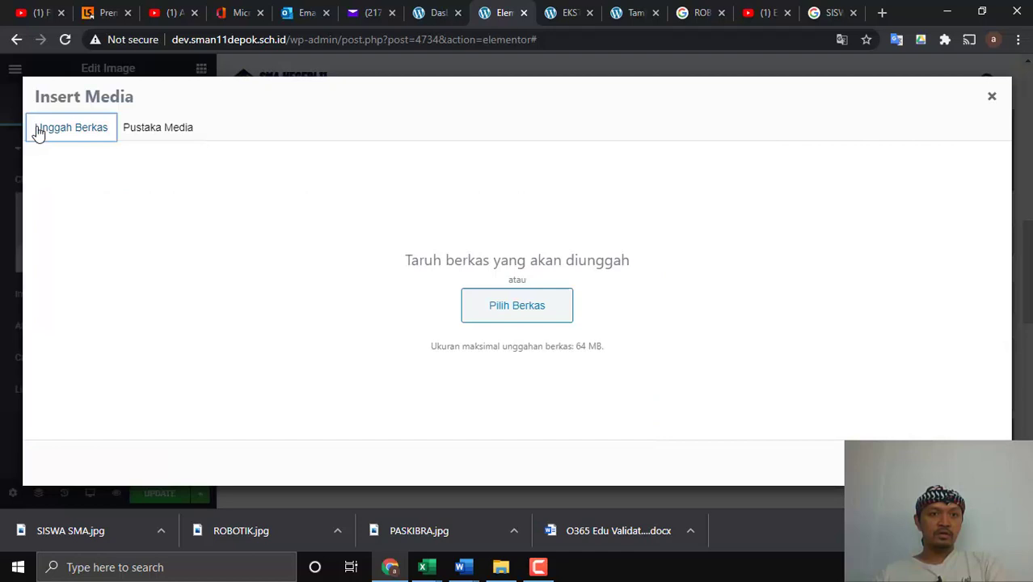
click(549, 317)
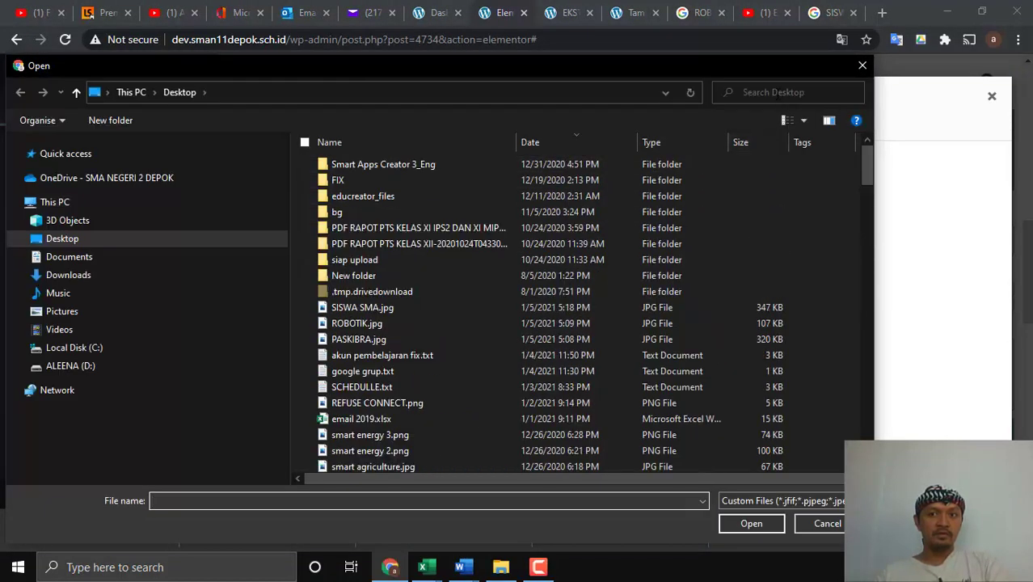
click(418, 323)
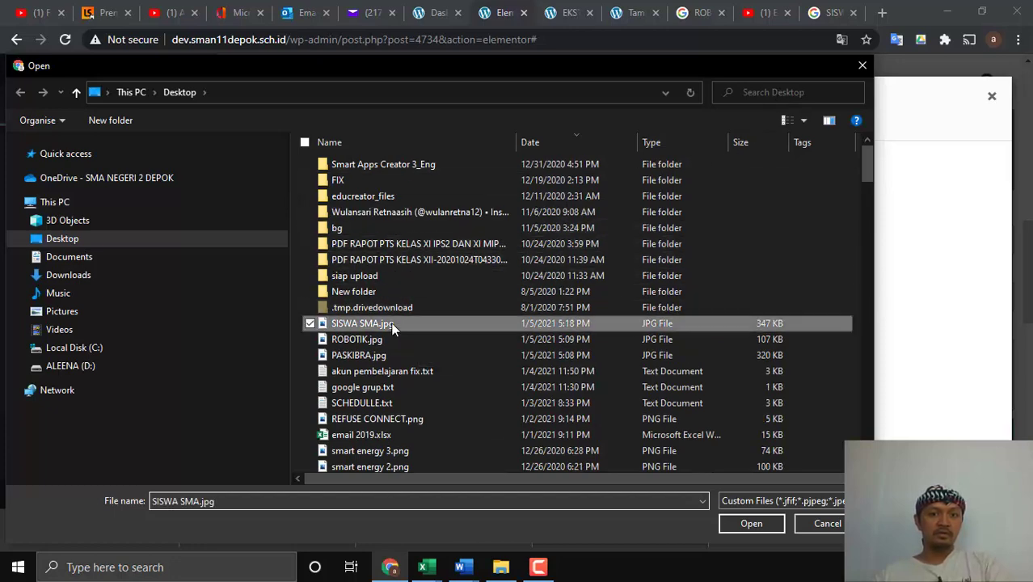
click(768, 521)
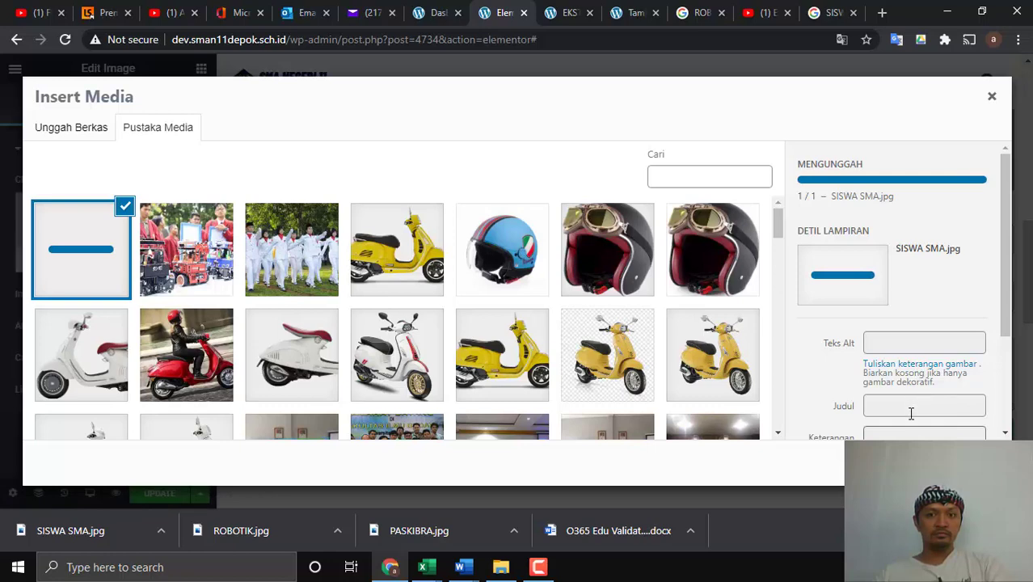
click(938, 465)
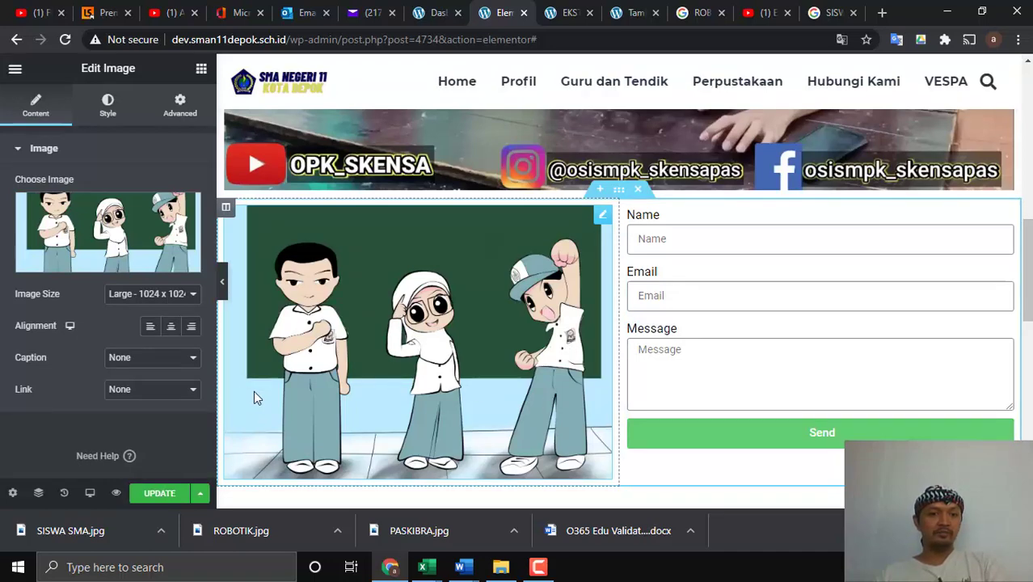
Round the student image's corners by setting its border radius to 45 px on all corners.
scroll(477, 422, down, 1)
scroll(477, 422, up, 2)
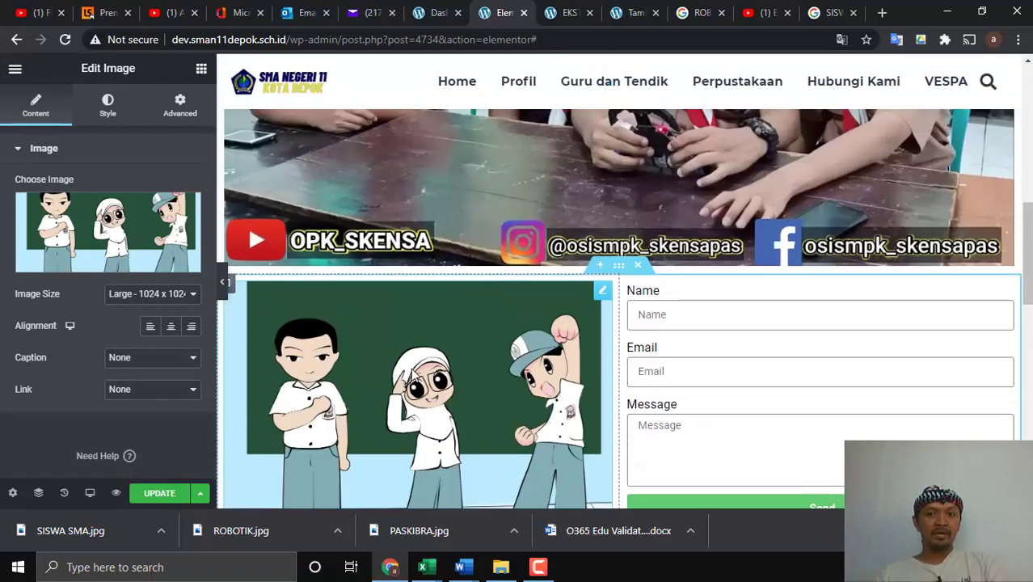
scroll(364, 323, down, 1)
click(97, 105)
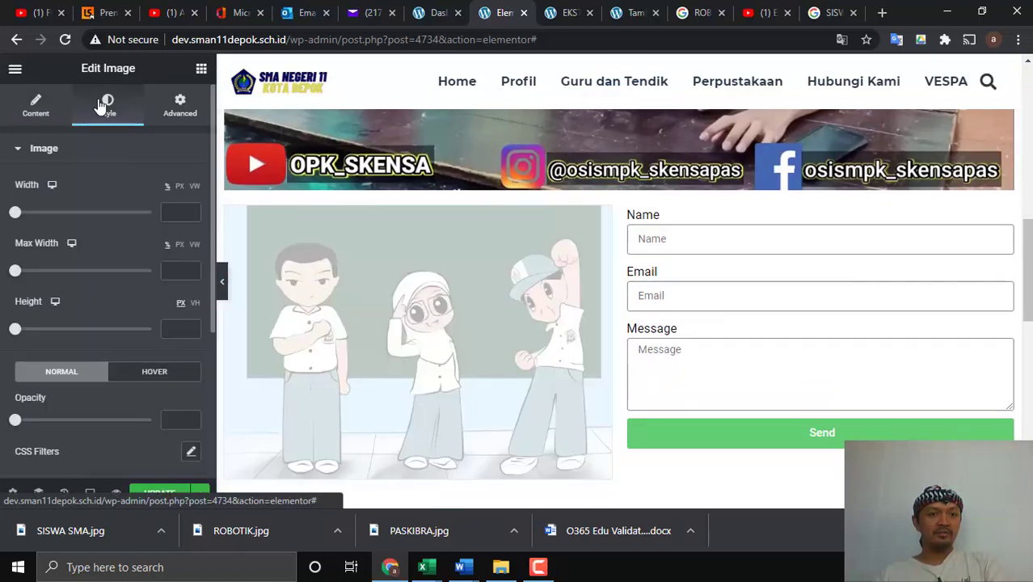
scroll(179, 372, down, 3)
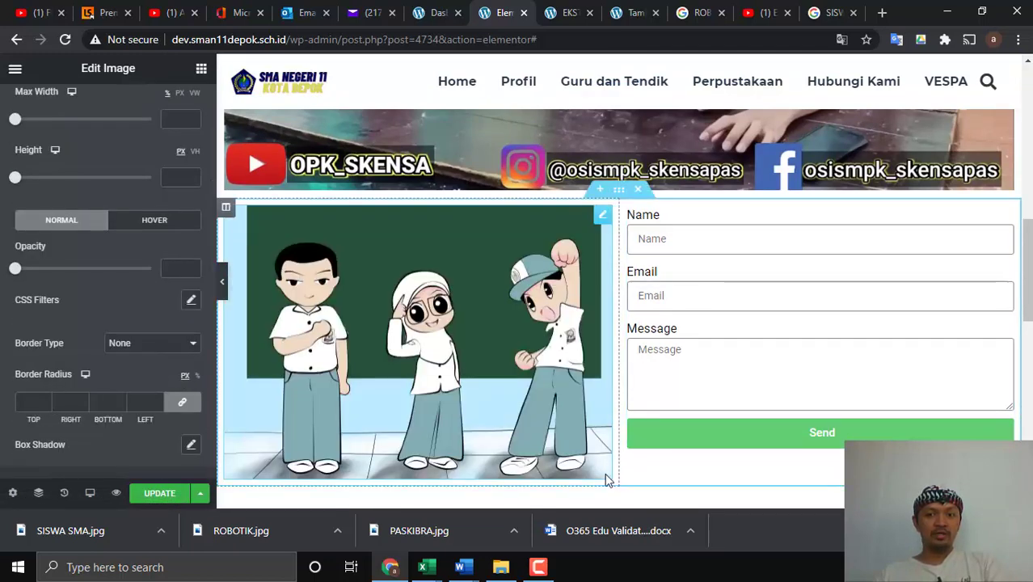
click(29, 402)
text(90)
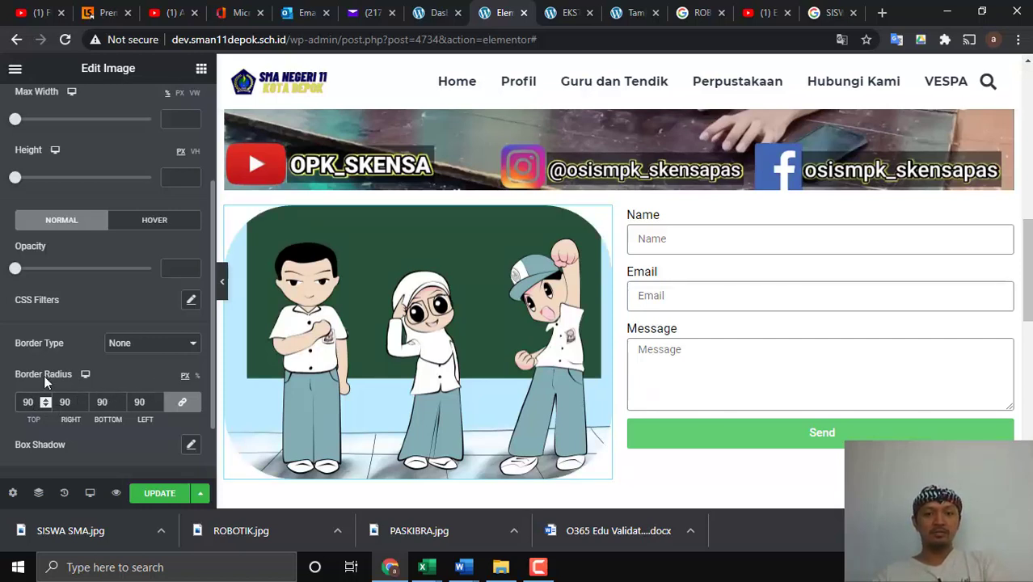
key(BackSpace)
key(BackSpace)
text(45)
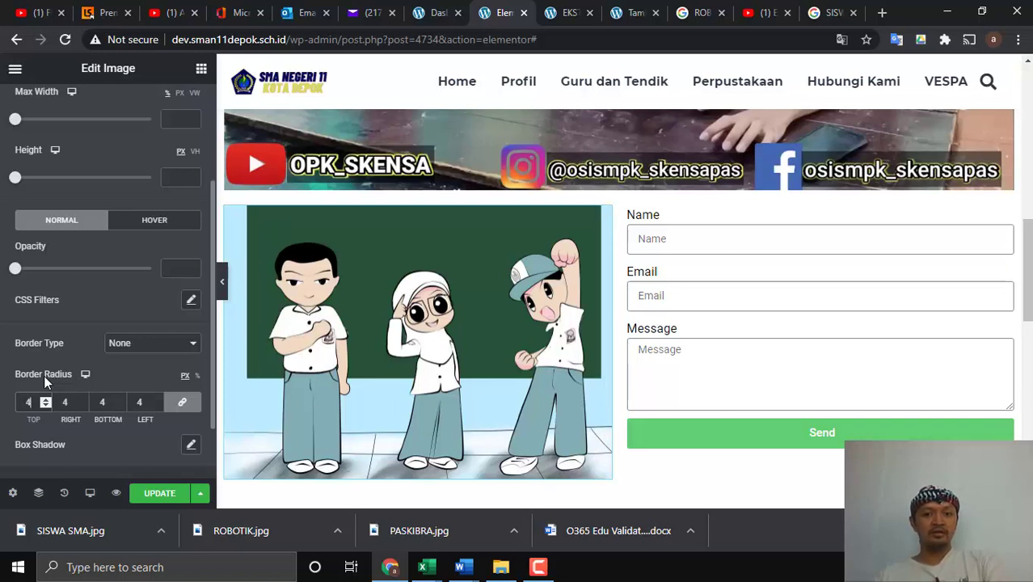
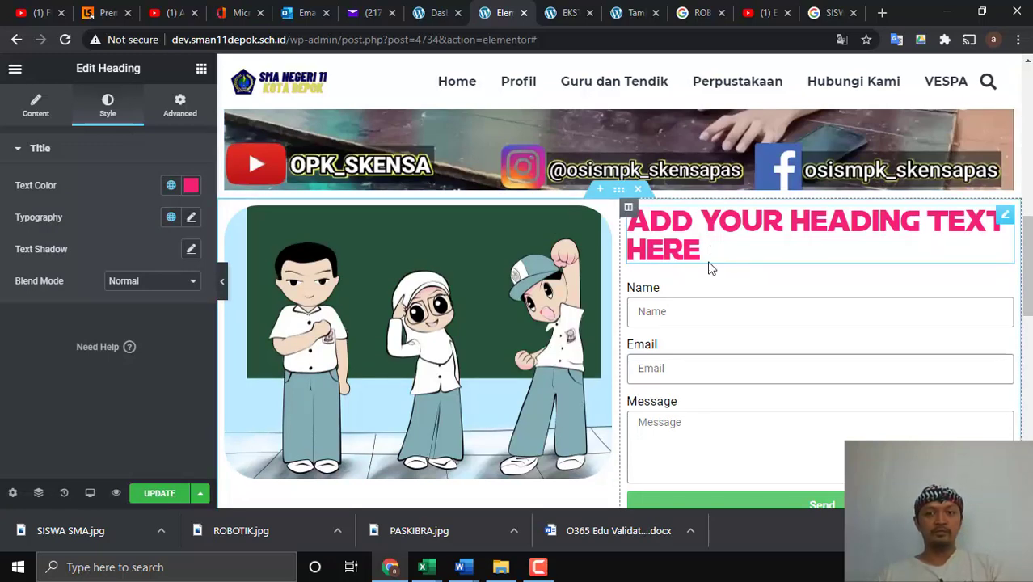
Replace the placeholder heading above the form with "FORM PENDAFTARAN" and select the heading text.
drag(708, 260, 630, 221)
text(FOR)
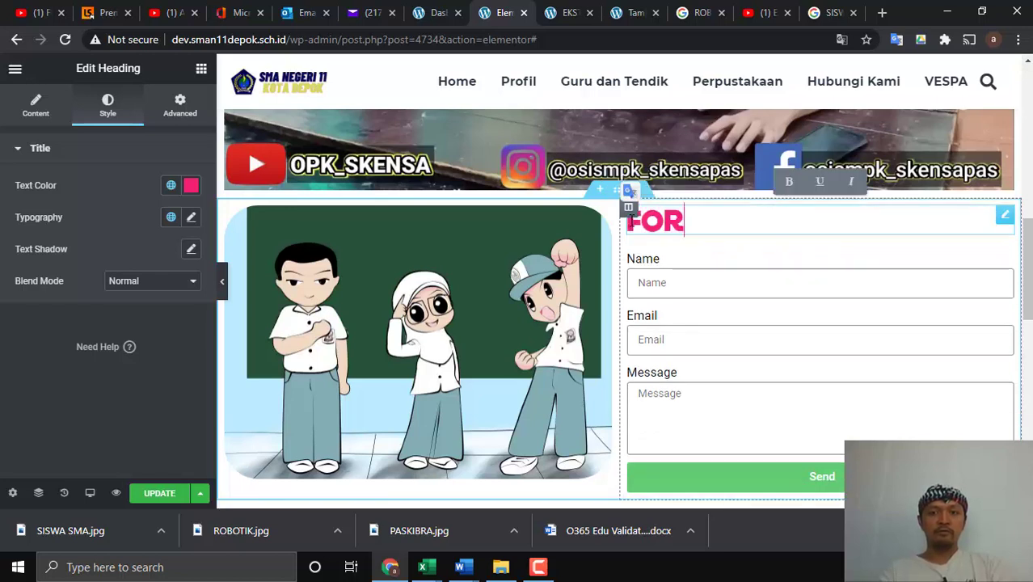
text(M PENDA)
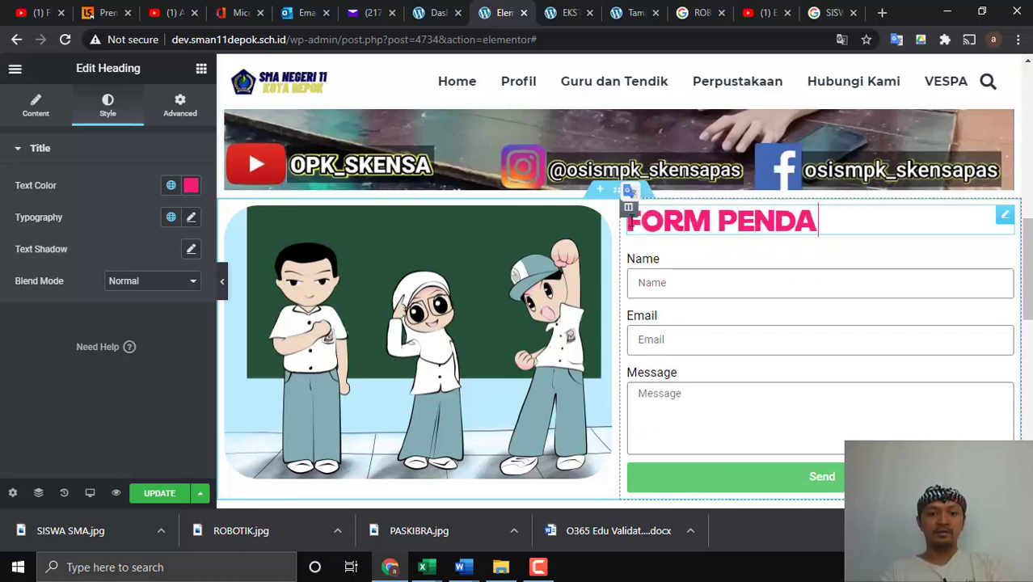
text(FTARAN)
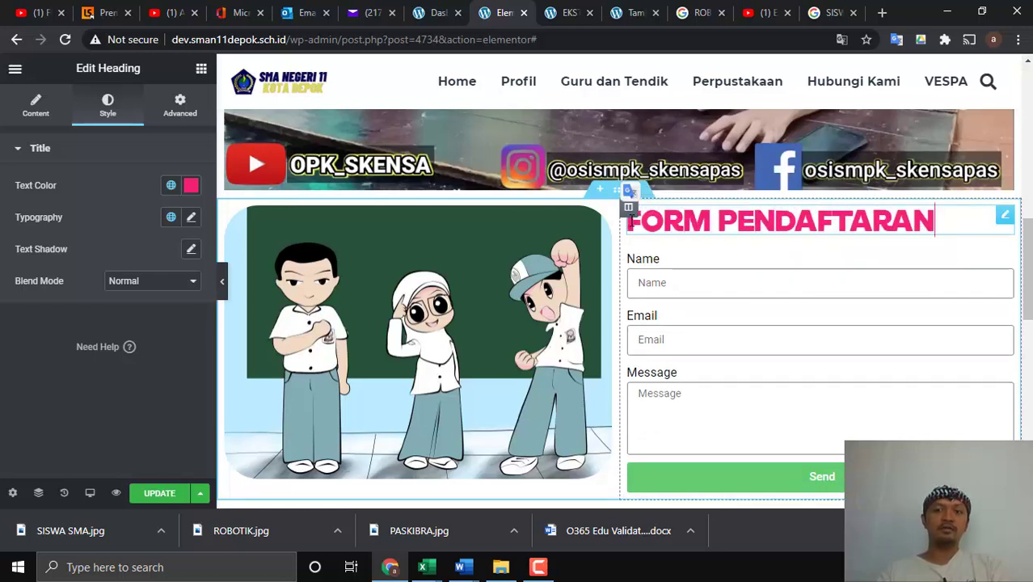
drag(936, 225, 600, 229)
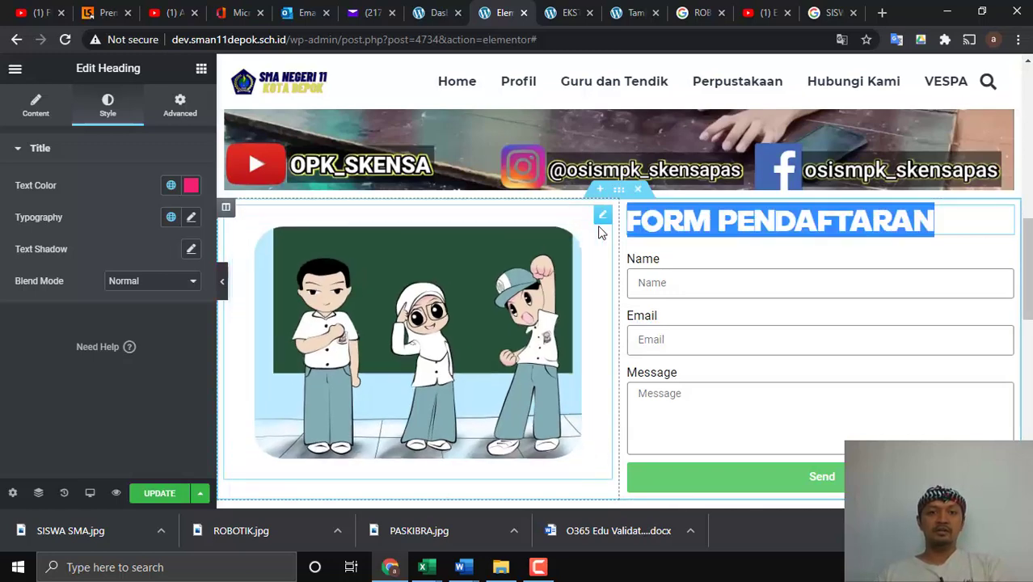
Center the FORM PENDAFTARAN heading above the registration form.
click(35, 105)
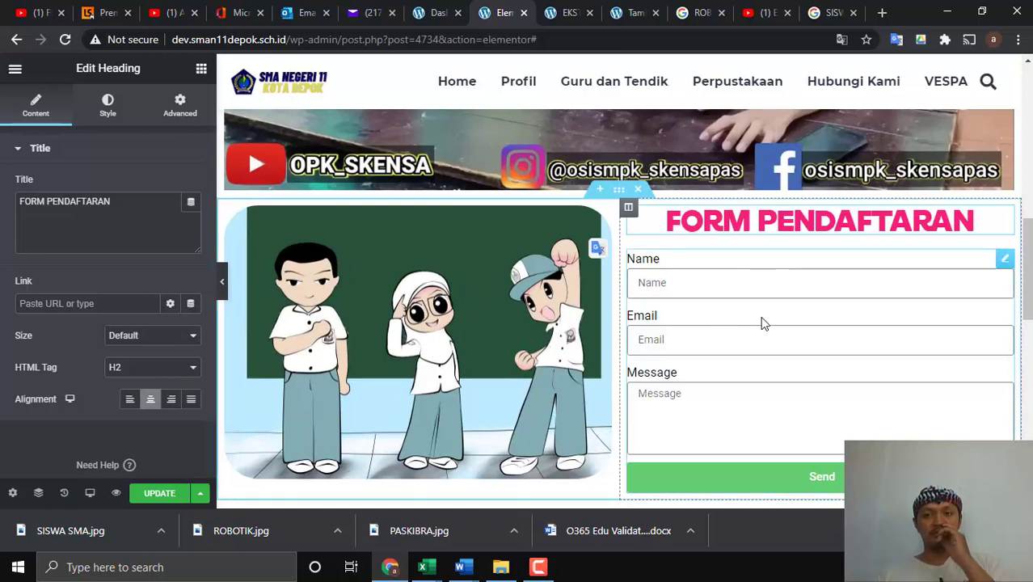
scroll(775, 295, down, 1)
scroll(716, 286, up, 1)
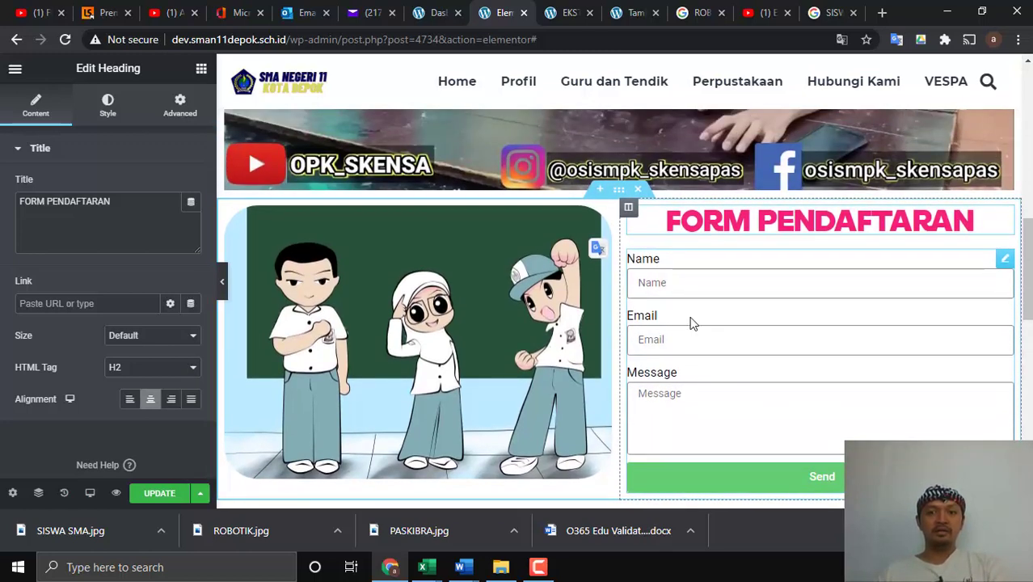
scroll(696, 328, down, 2)
scroll(732, 247, up, 1)
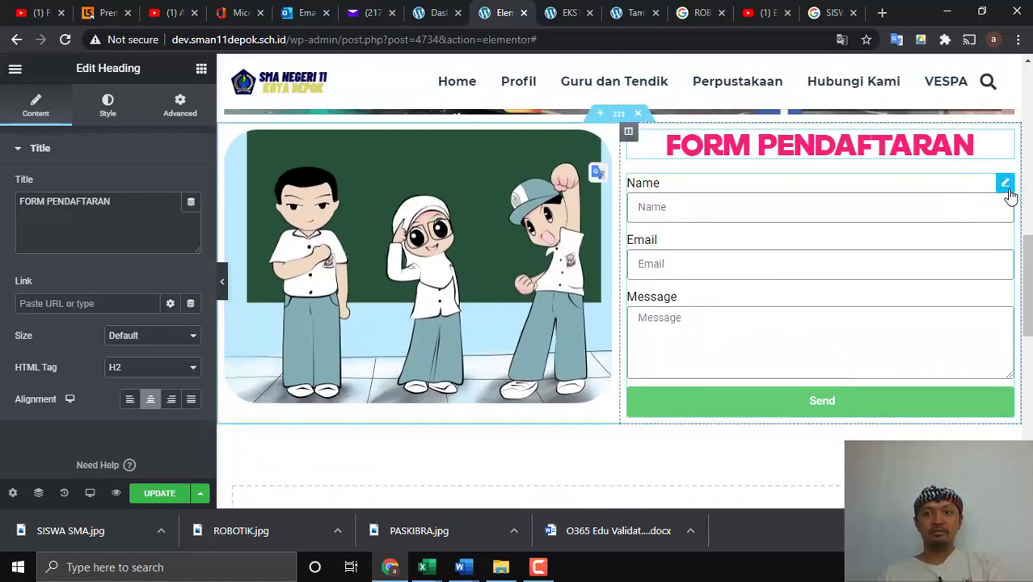
Examine the registration form's after-submit actions and email notification settings, and look over the page from title to form.
click(1006, 186)
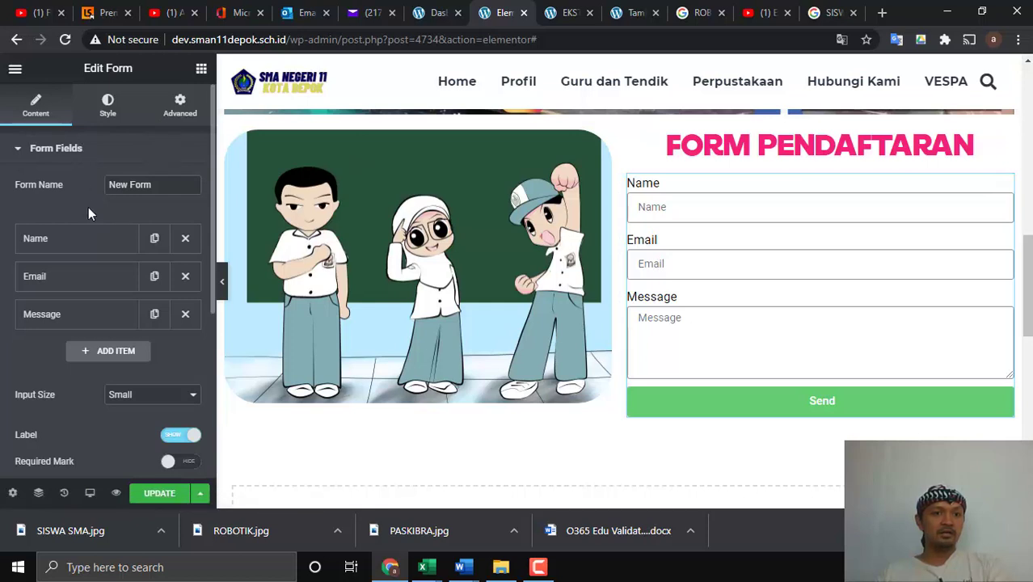
scroll(88, 207, down, 3)
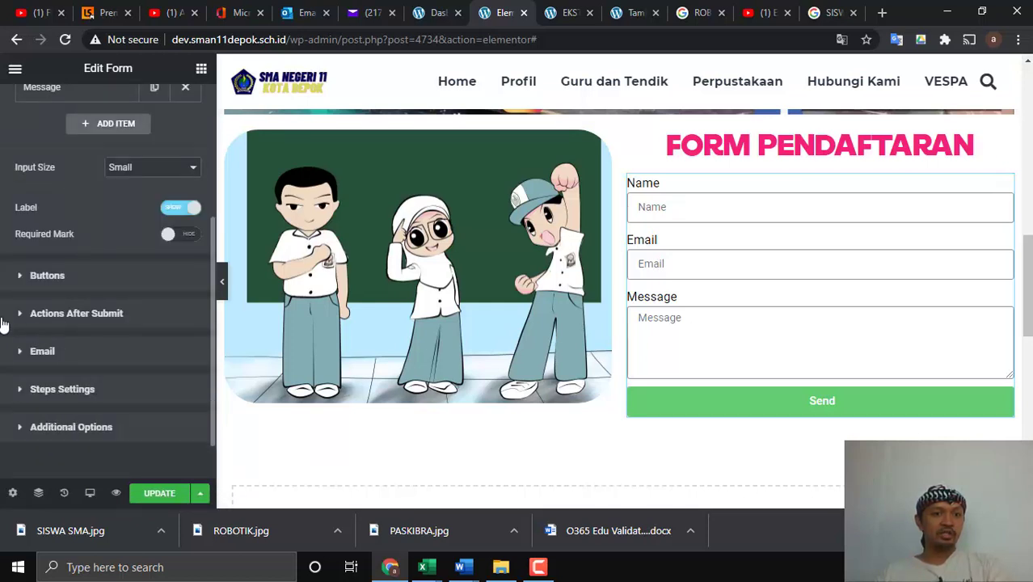
click(24, 316)
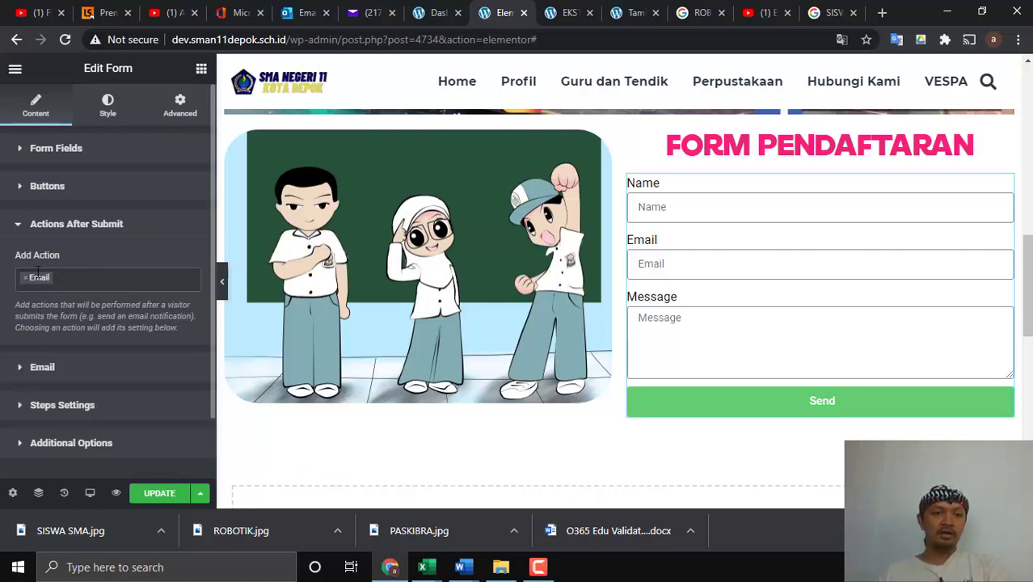
click(23, 372)
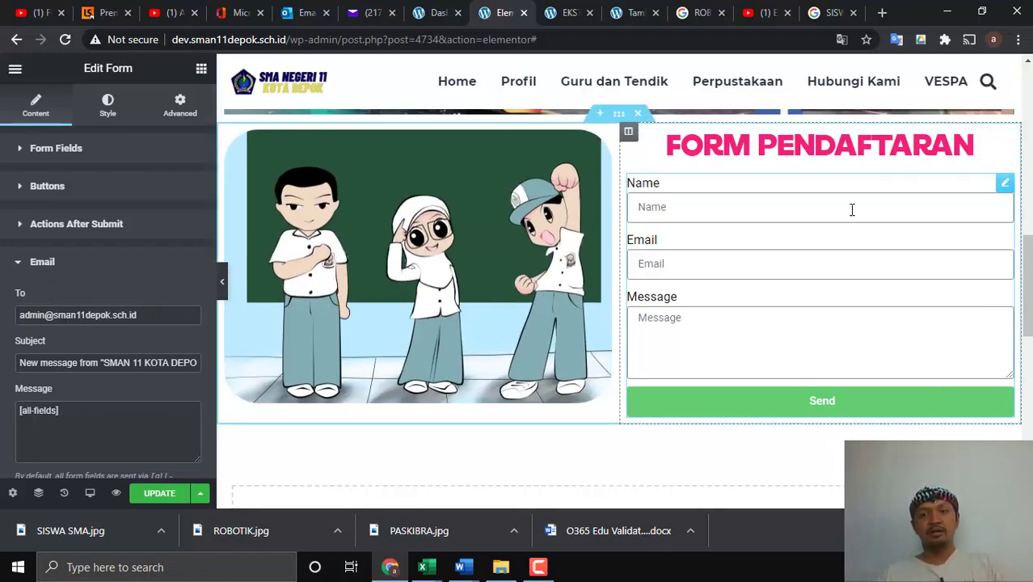
scroll(852, 210, up, 10)
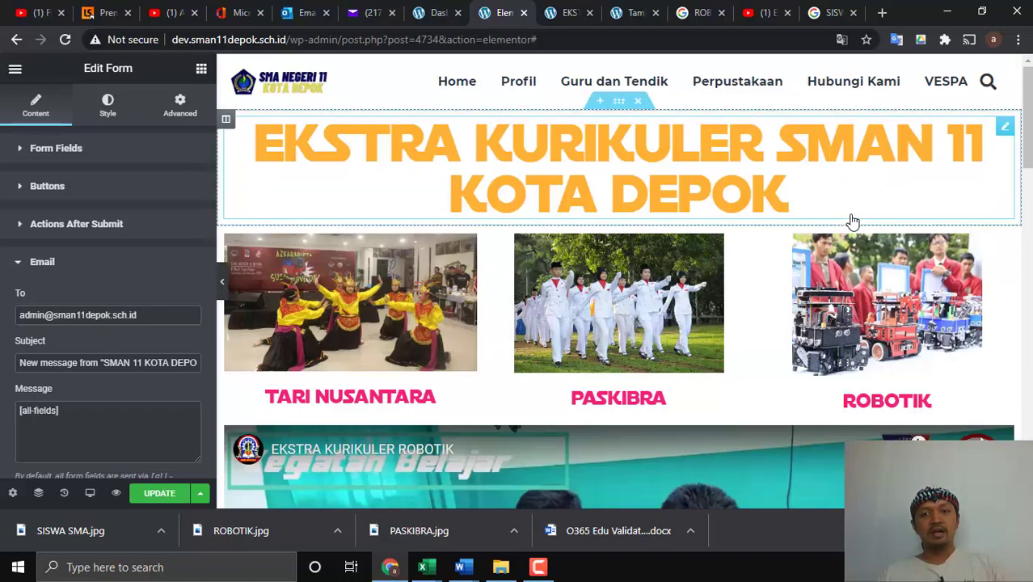
scroll(852, 220, down, 2)
scroll(720, 192, up, 2)
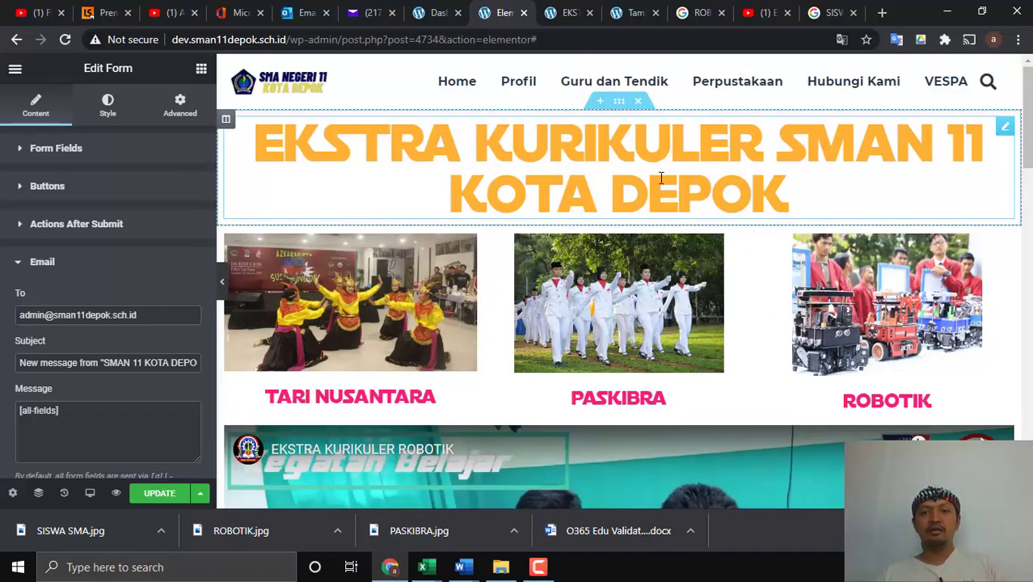
scroll(672, 314, down, 12)
scroll(895, 404, up, 3)
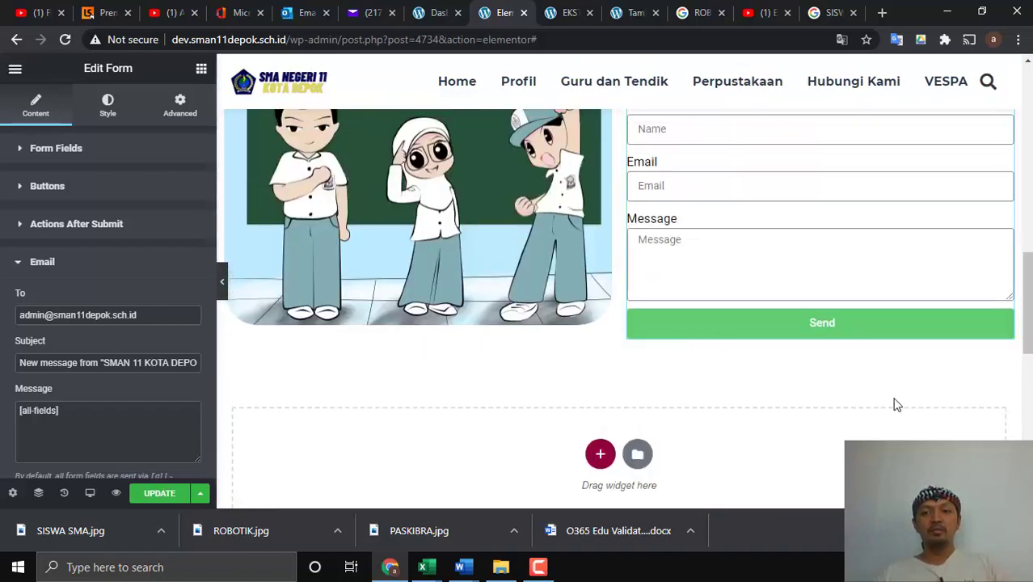
Change the background of the form's Send button to the global color kuning.
click(918, 324)
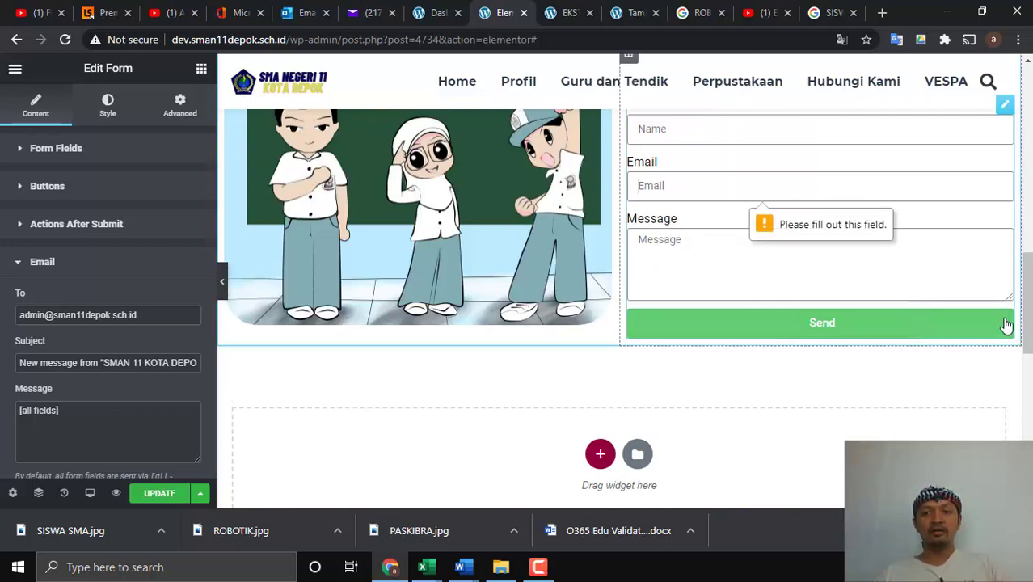
click(849, 319)
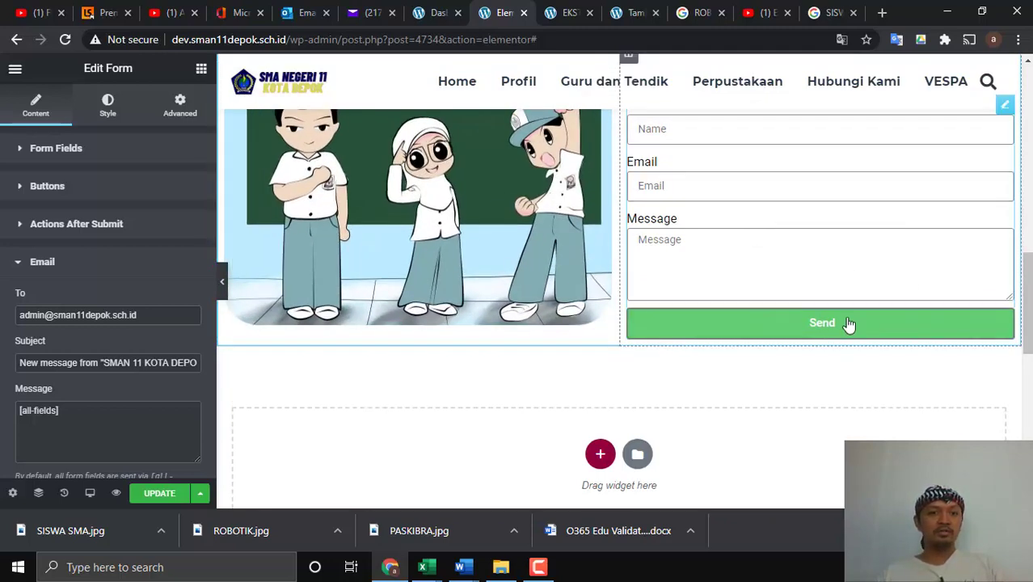
click(110, 106)
scroll(128, 298, down, 1)
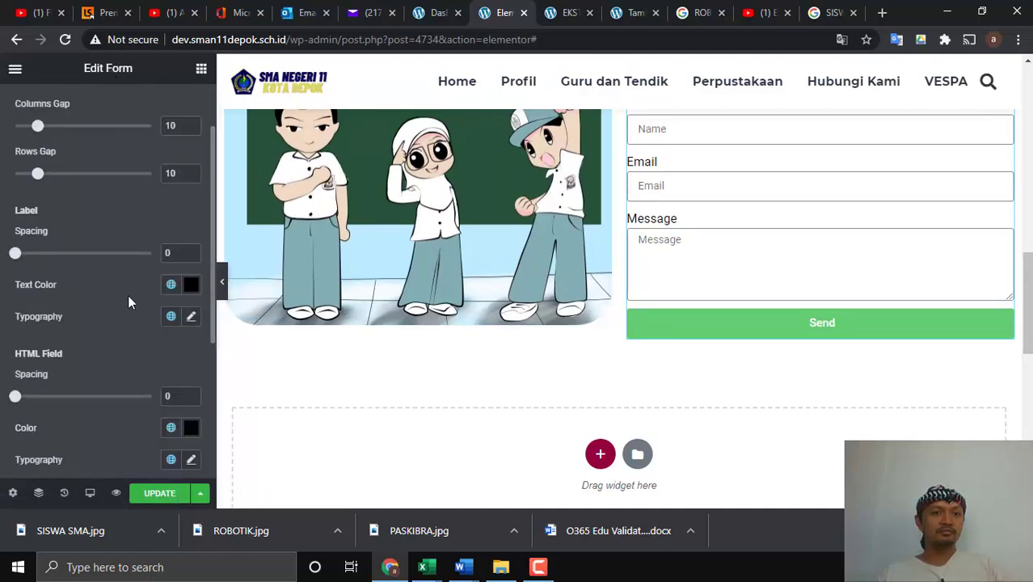
scroll(128, 298, down, 5)
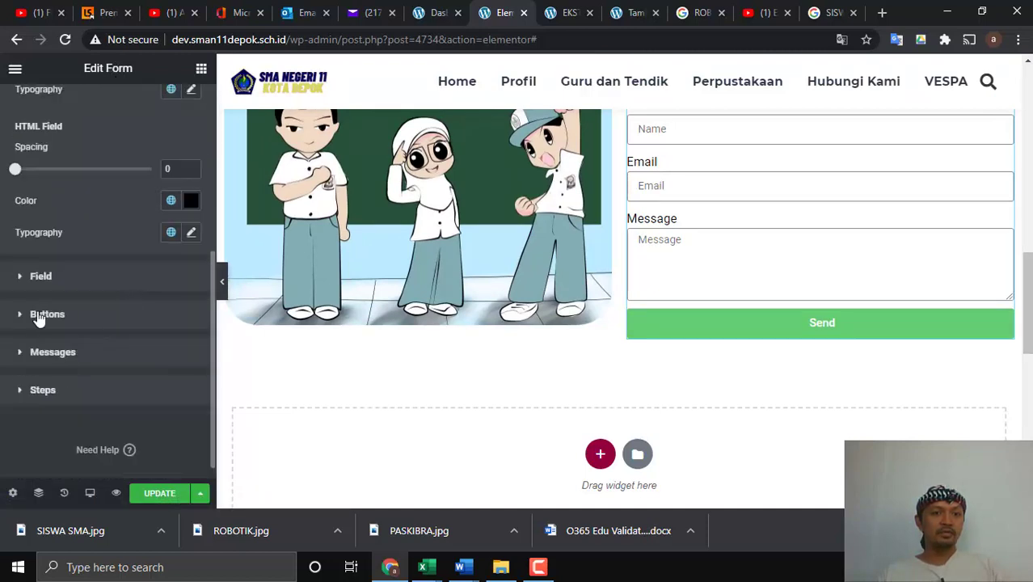
click(25, 314)
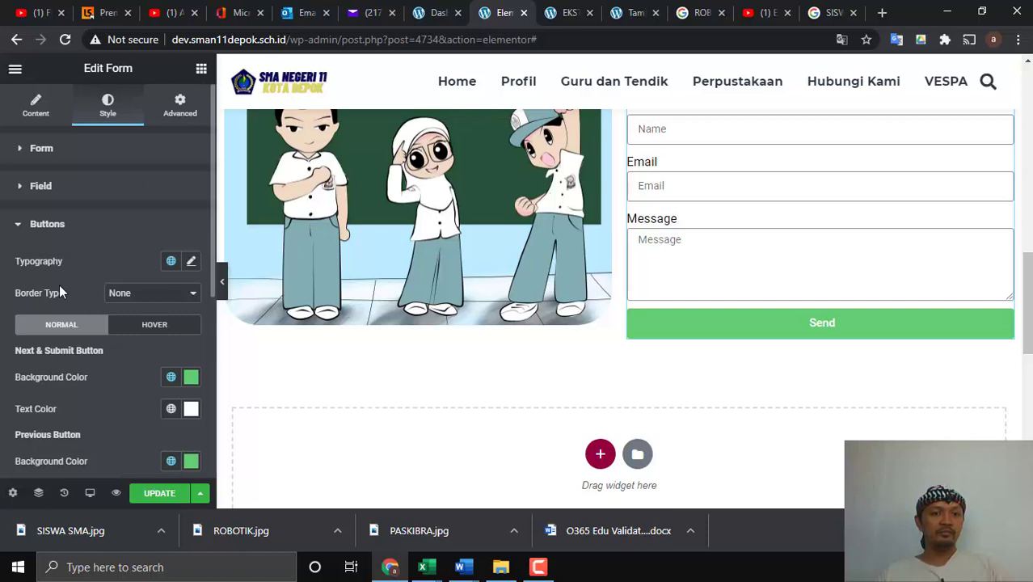
click(170, 377)
click(65, 338)
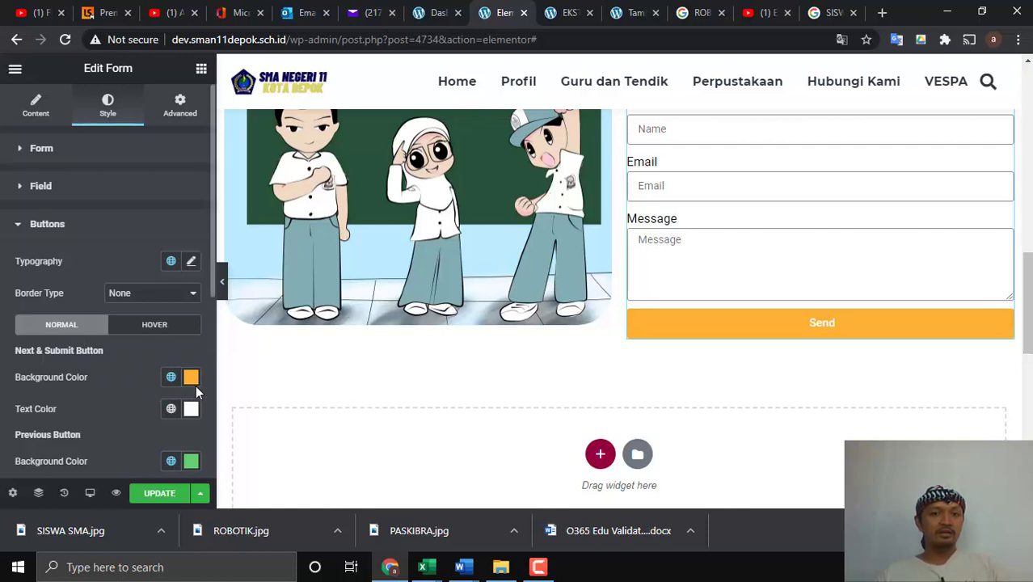
Round the Send button's corners by setting its border radius to 45 px on all corners.
scroll(140, 408, down, 2)
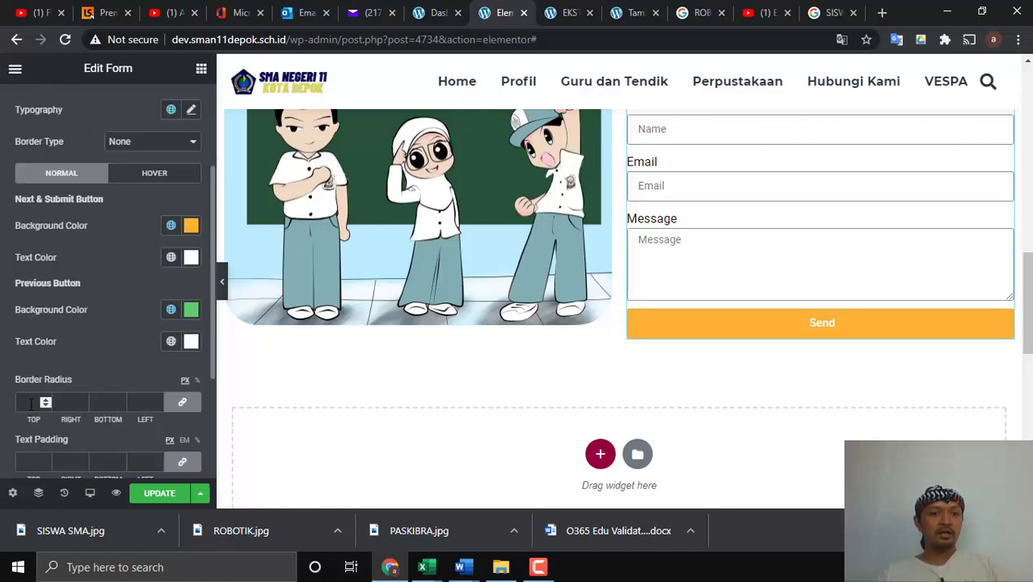
text(45)
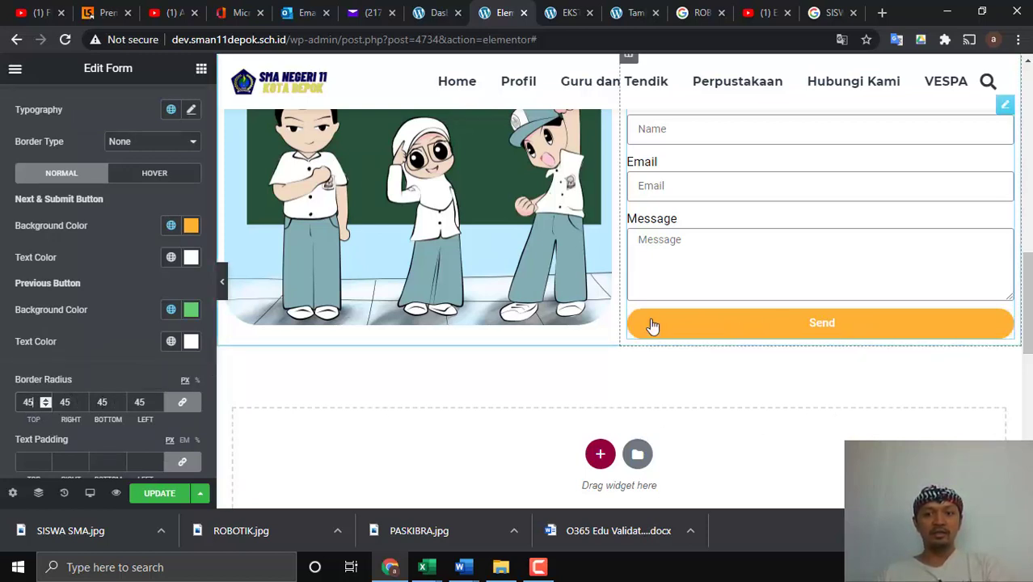
double_click(28, 402)
key(BackSpace)
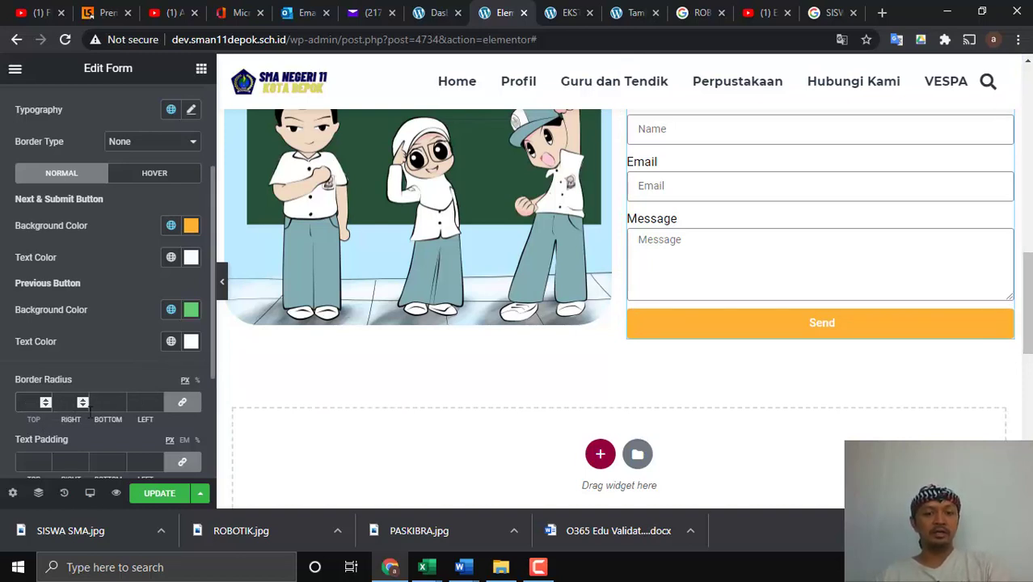
text(45)
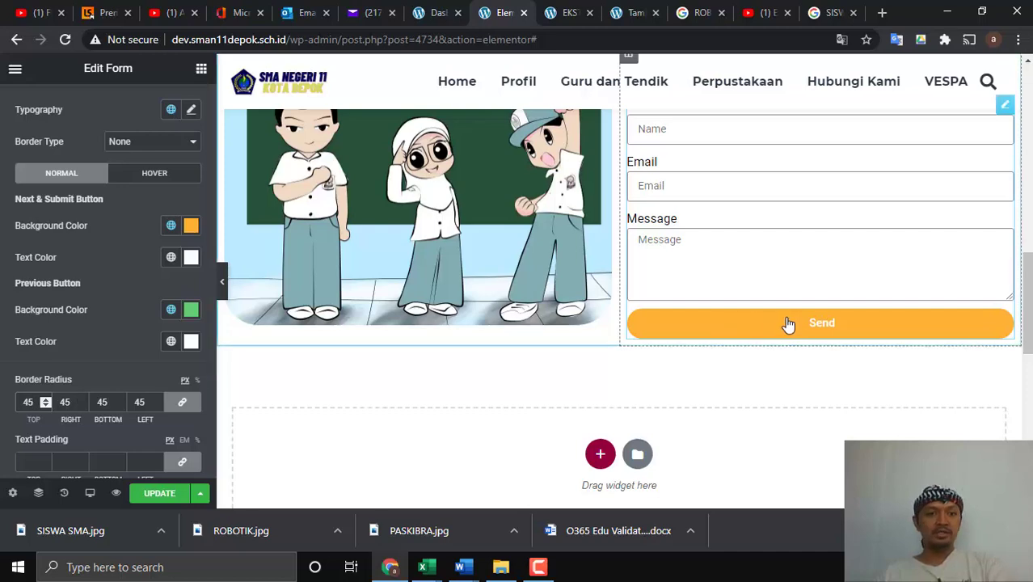
scroll(113, 372, down, 3)
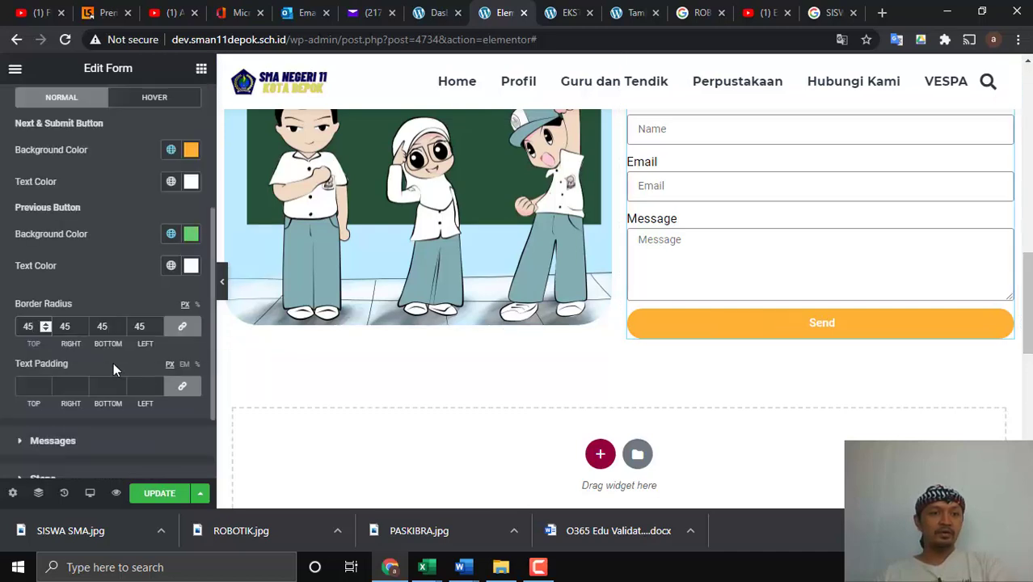
Give the two-column section with the student image and form a classic background overlay in the global color biru.
scroll(784, 323, up, 3)
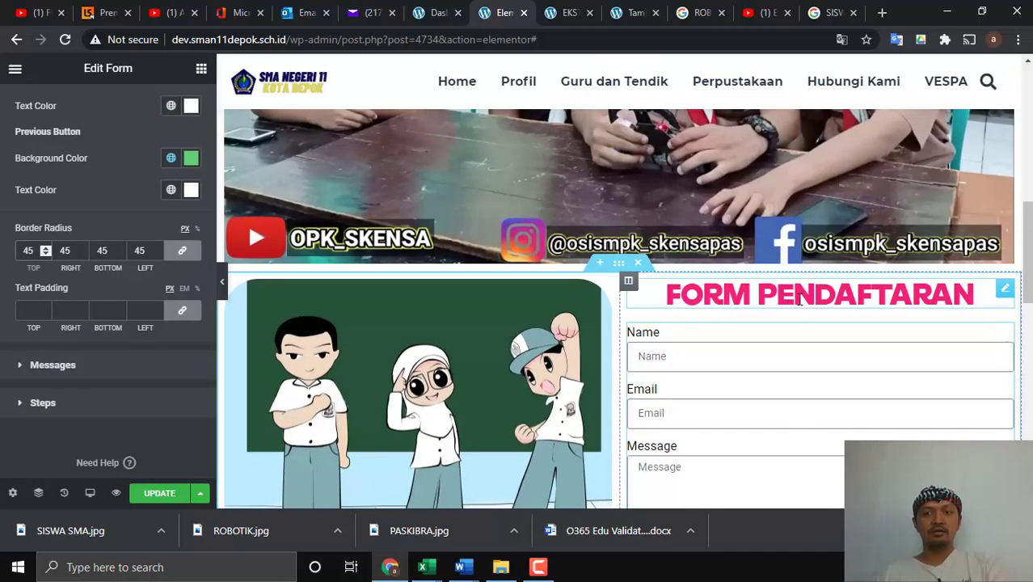
scroll(809, 353, down, 1)
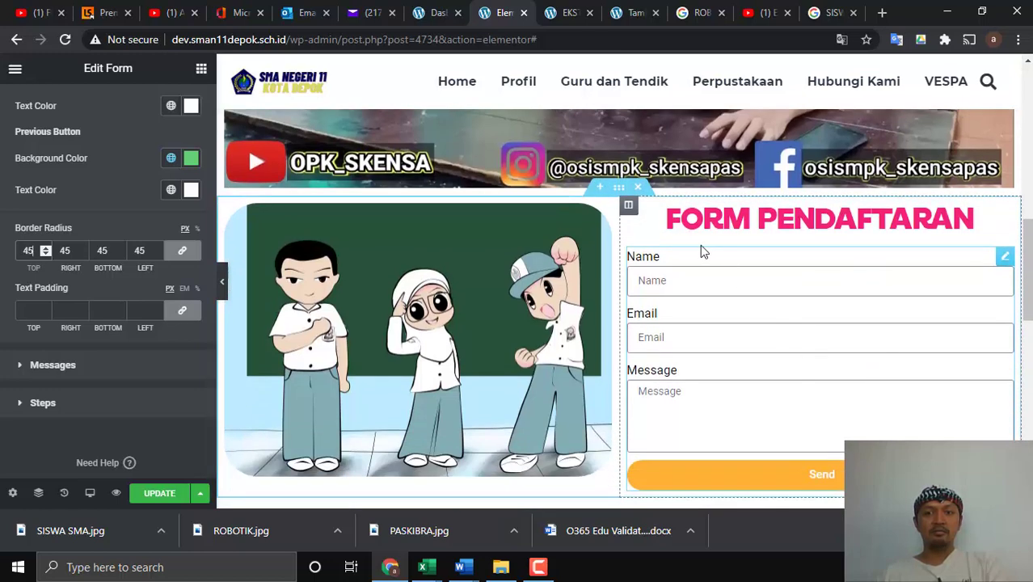
scroll(679, 267, down, 1)
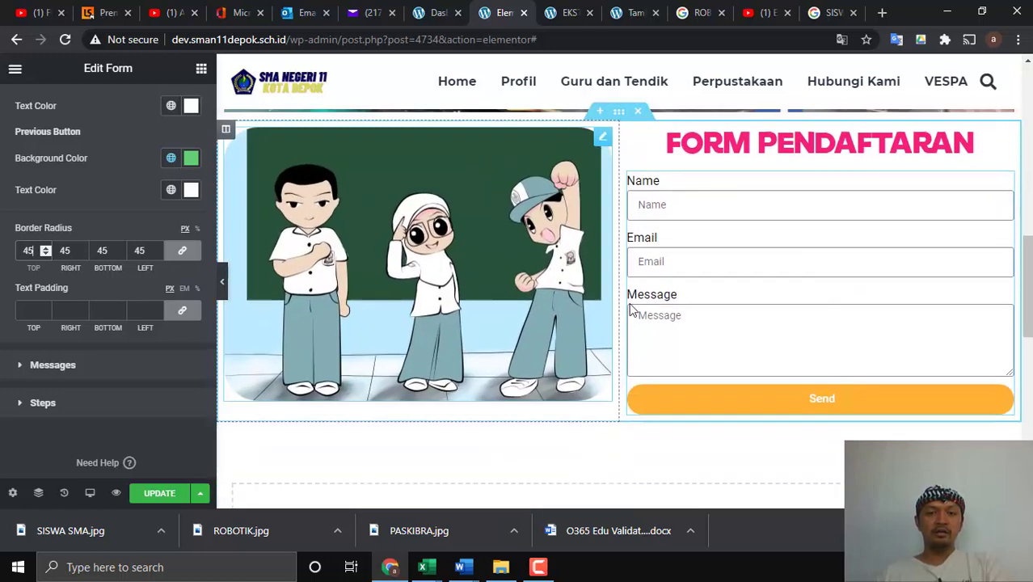
scroll(695, 291, up, 1)
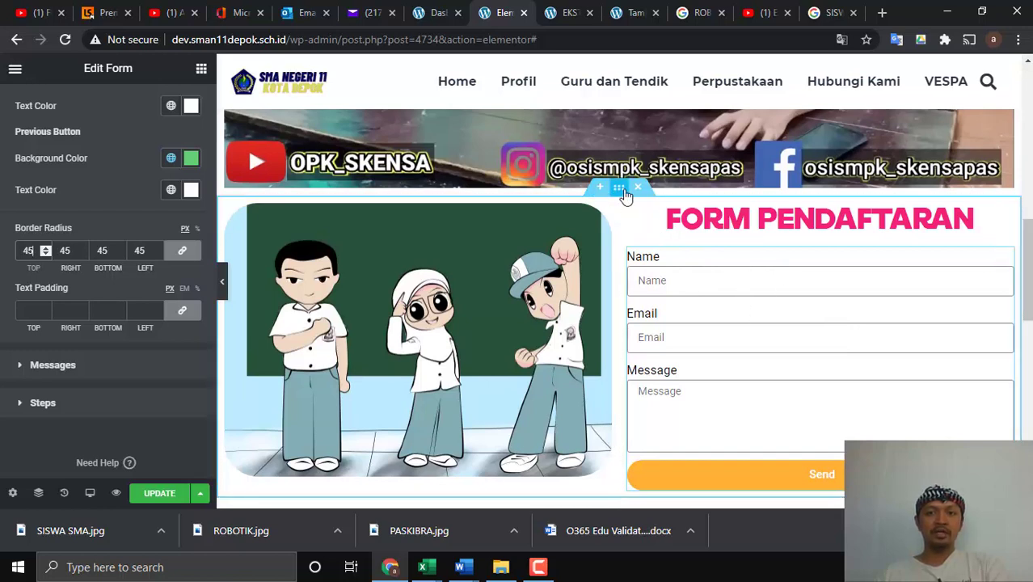
click(614, 188)
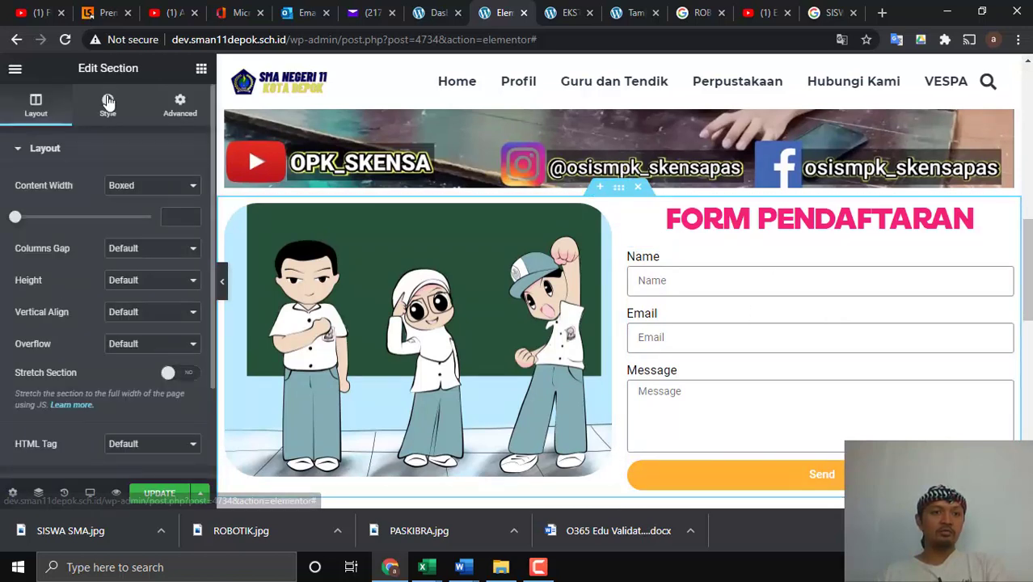
click(109, 106)
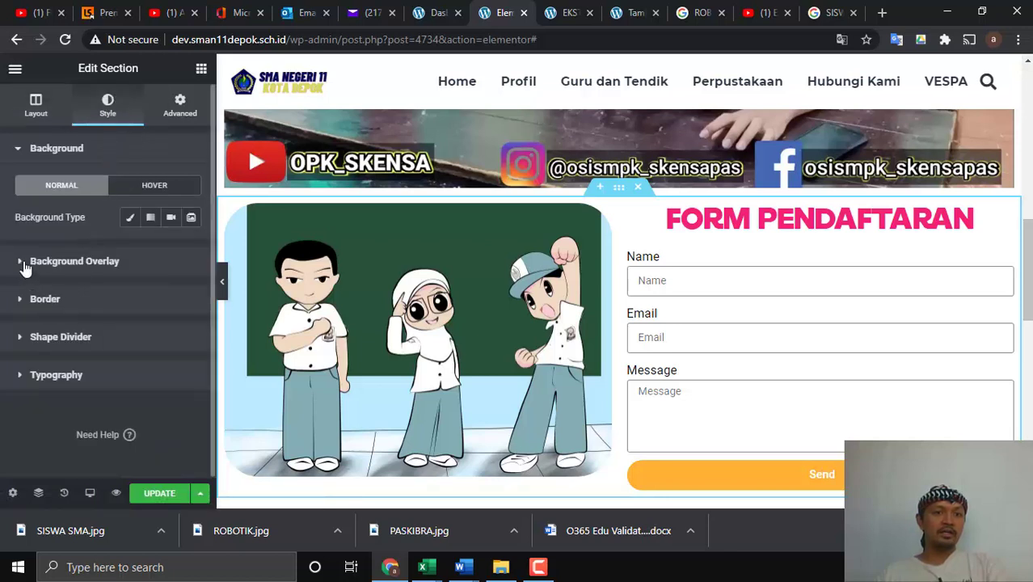
click(24, 262)
click(172, 257)
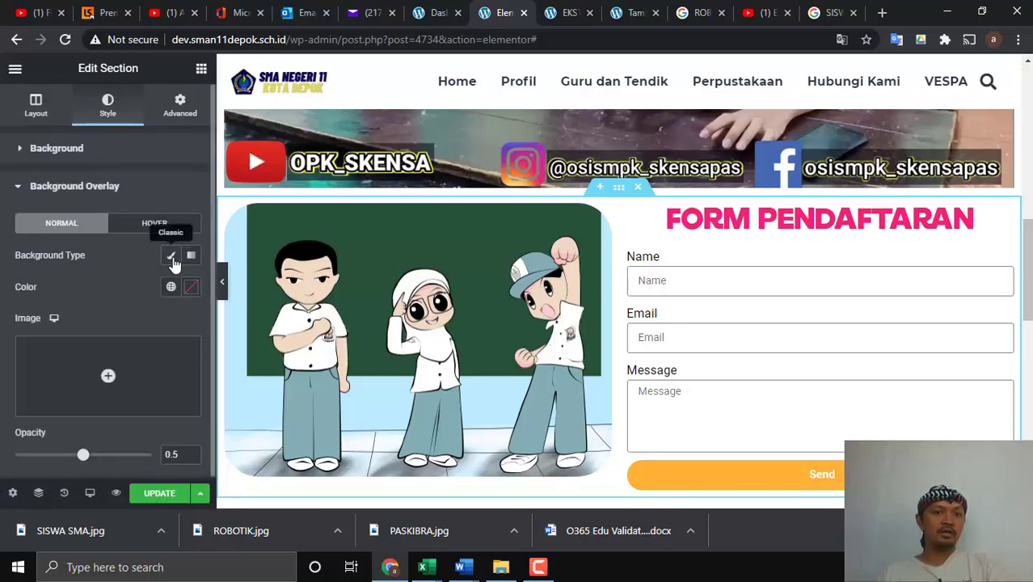
click(171, 288)
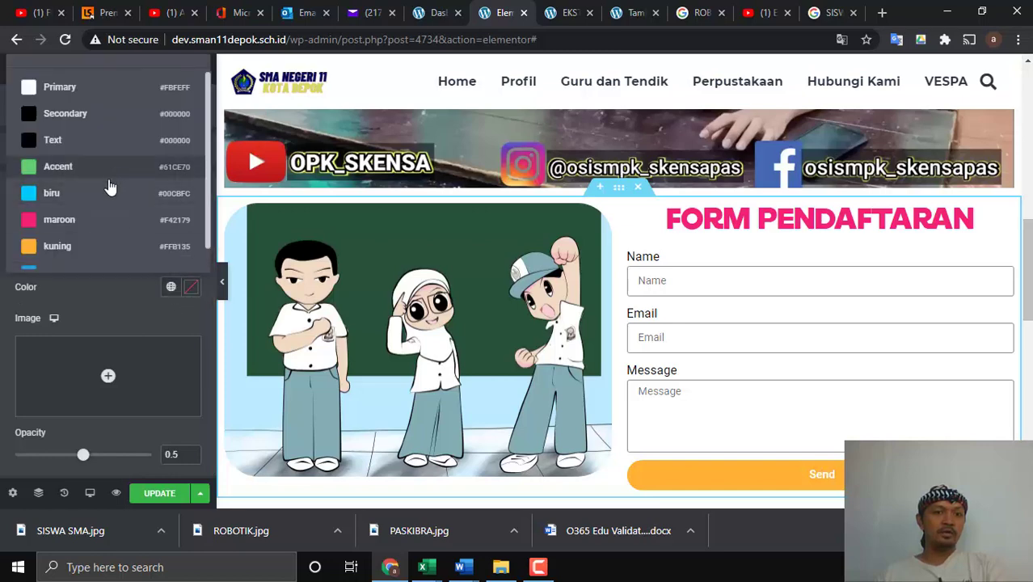
click(110, 187)
Update the page to save it and hide the editor panel to review the layout at full width.
scroll(644, 327, down, 3)
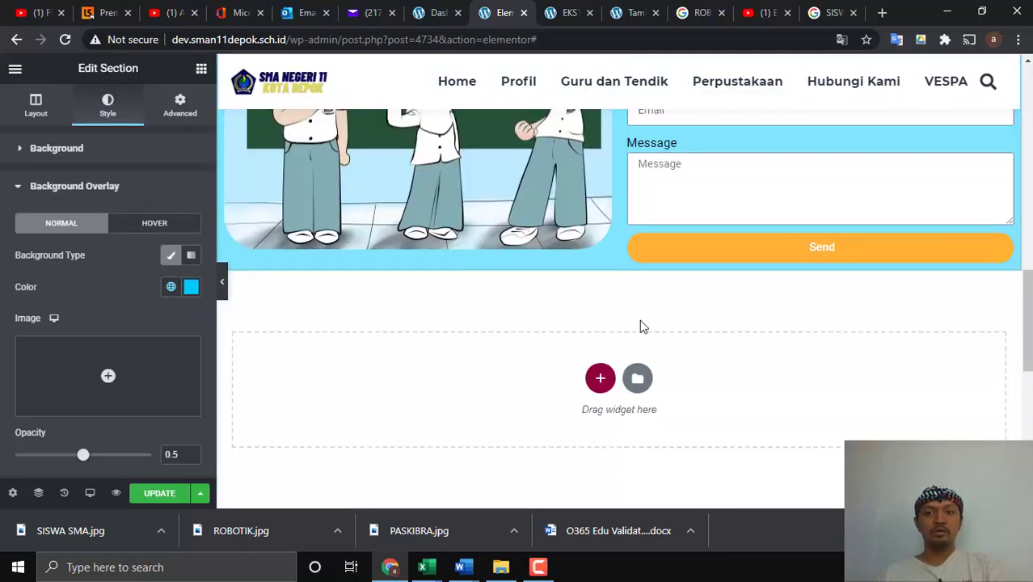
scroll(816, 190, up, 4)
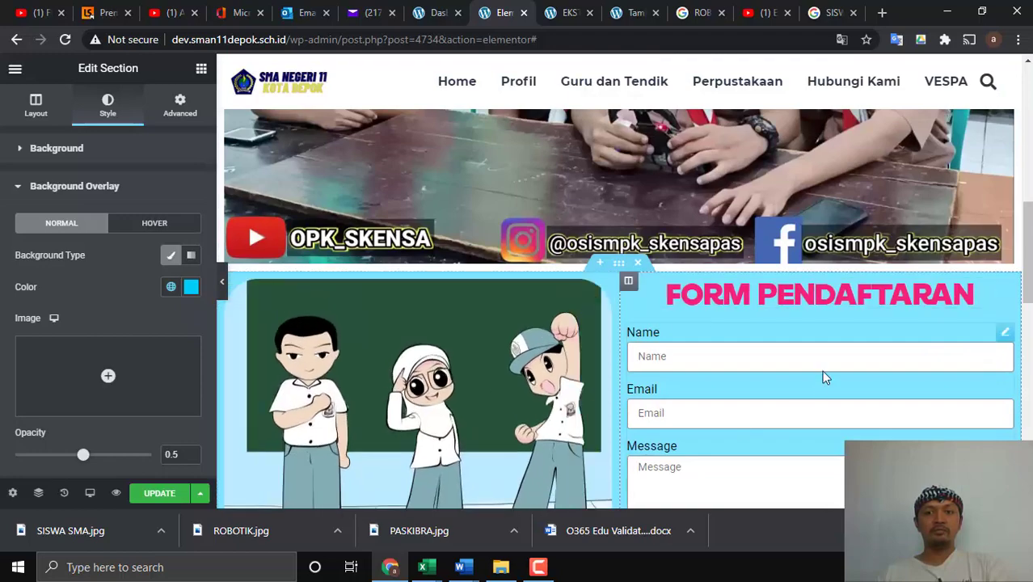
scroll(752, 368, down, 3)
scroll(524, 272, up, 10)
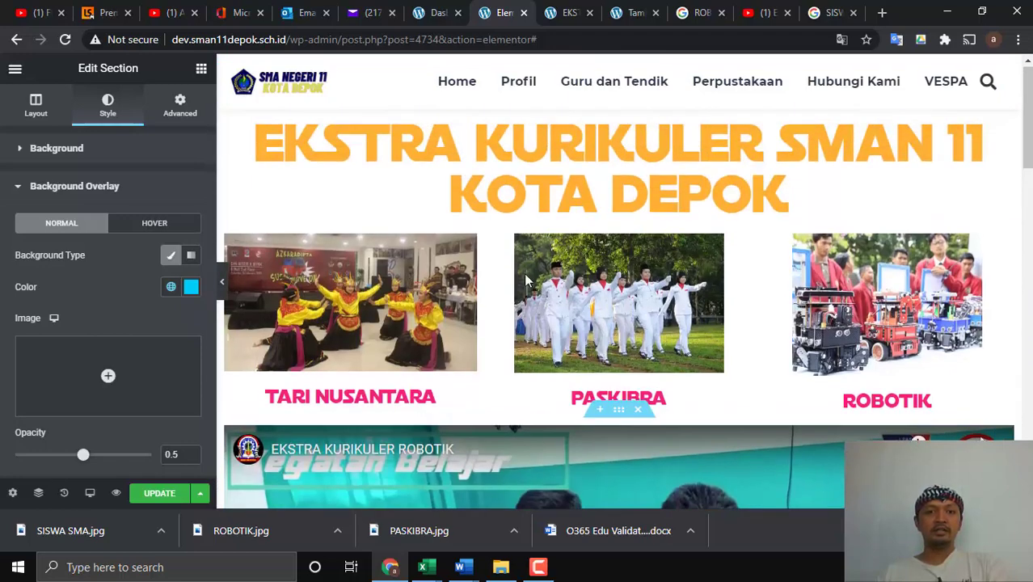
click(150, 499)
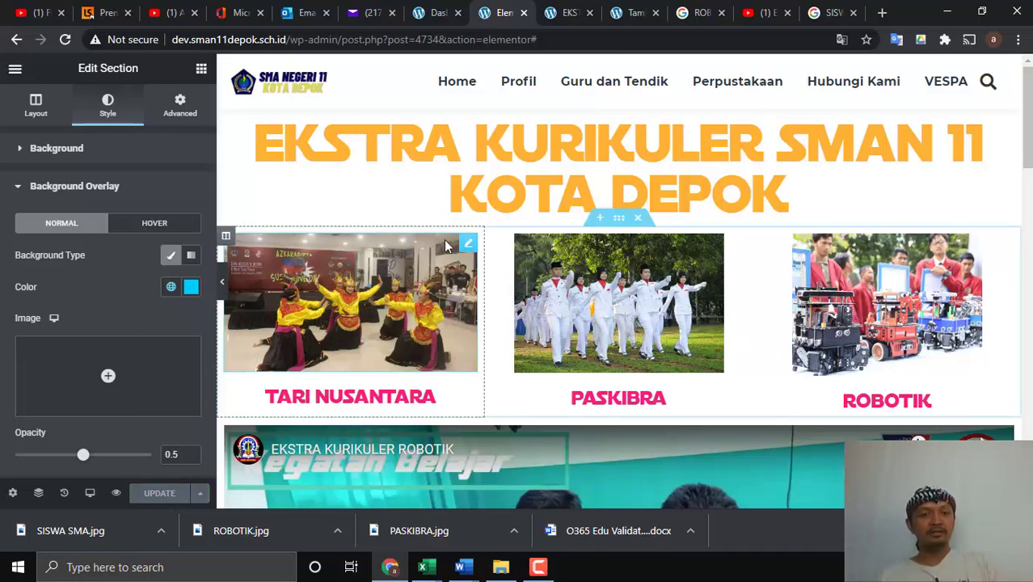
click(221, 285)
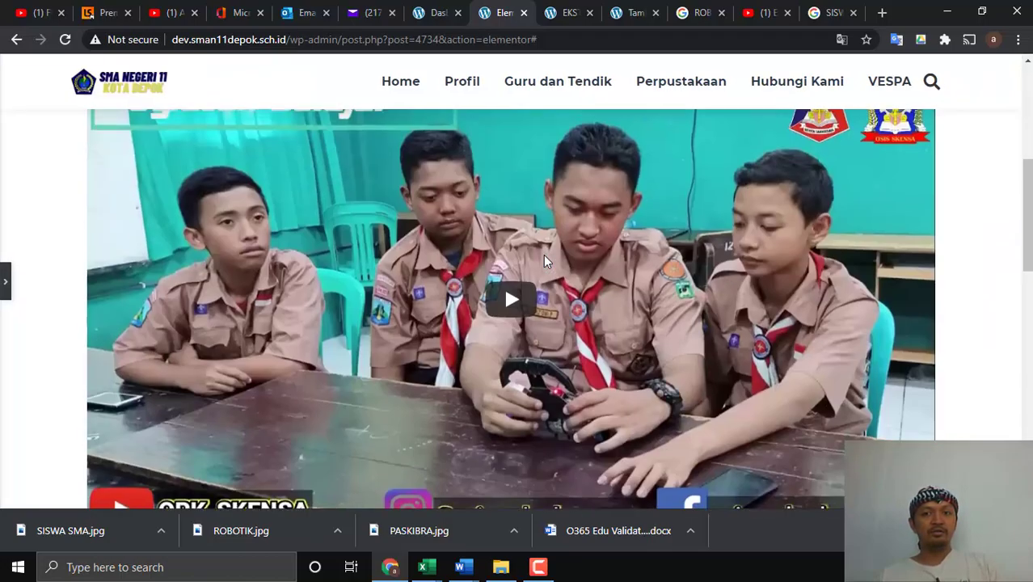
scroll(543, 255, down, 15)
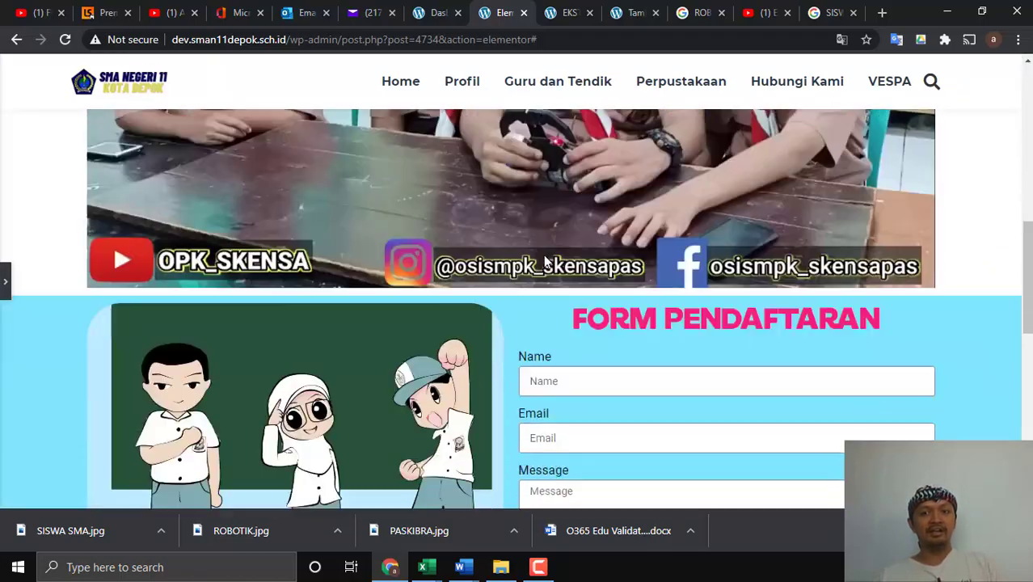
Review the finished extracurricular page from the title and captioned photos through the video and registration form to the footer.
scroll(544, 261, up, 6)
scroll(544, 260, up, 7)
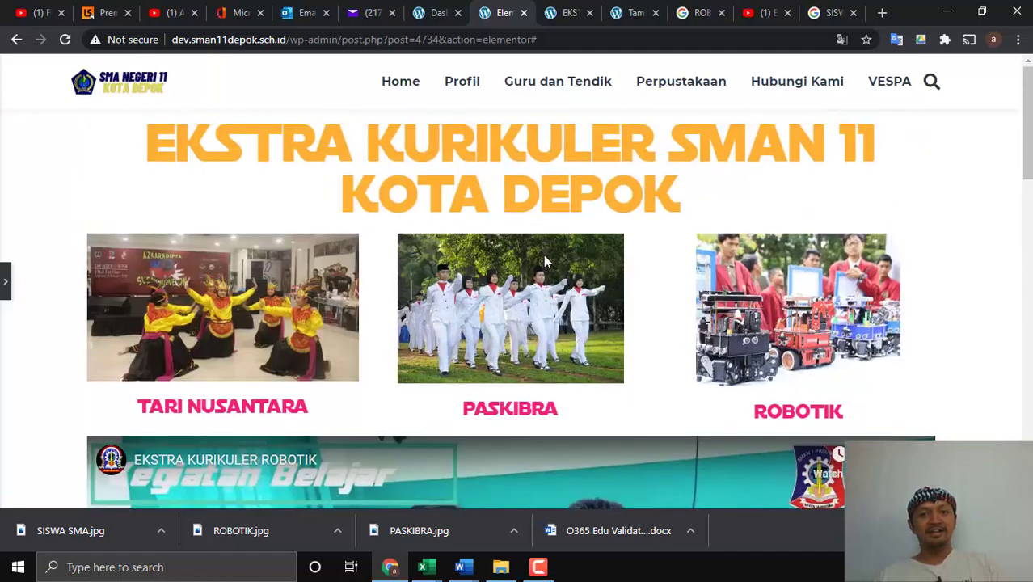
scroll(585, 221, down, 3)
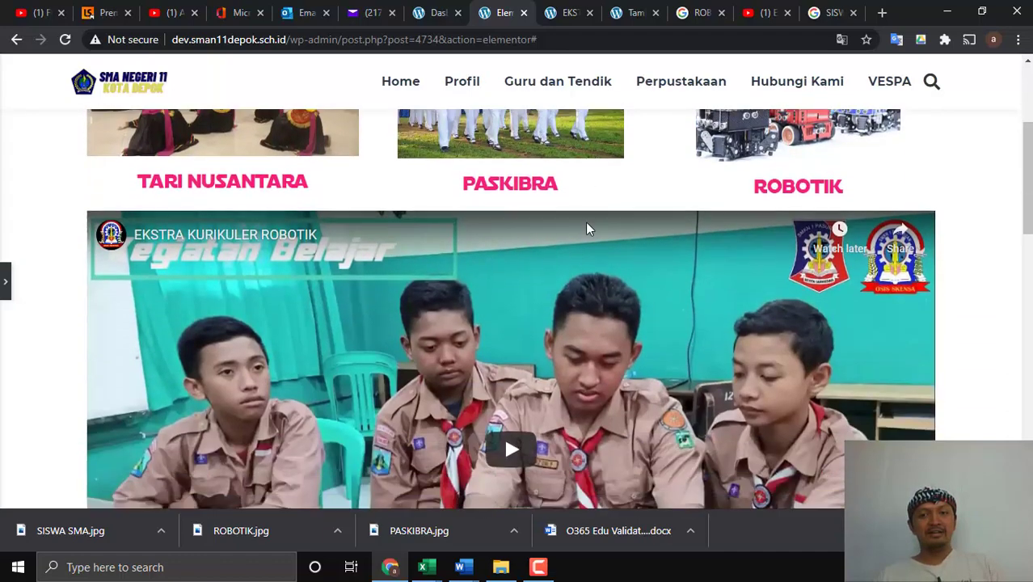
scroll(586, 222, up, 3)
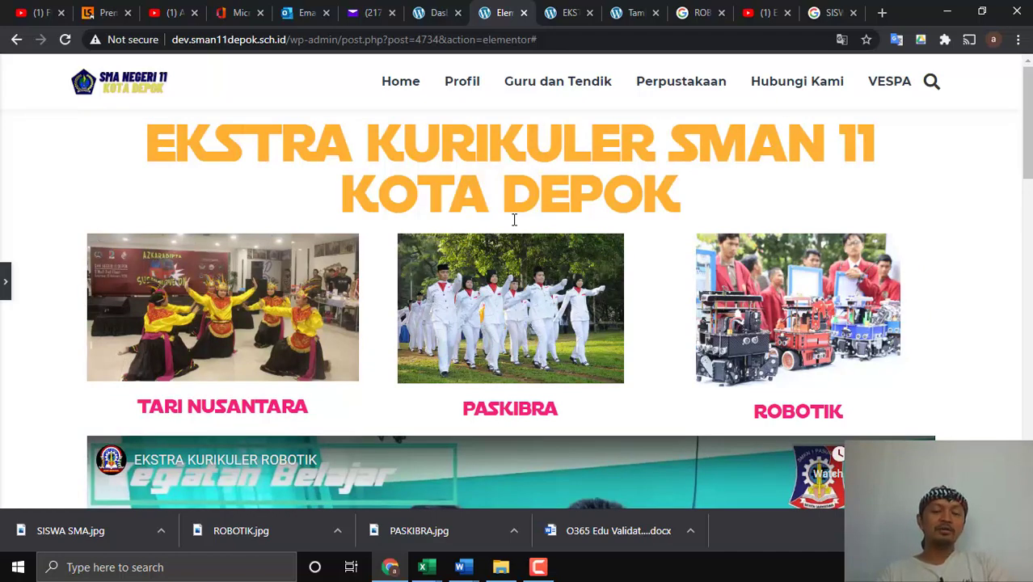
scroll(523, 224, down, 10)
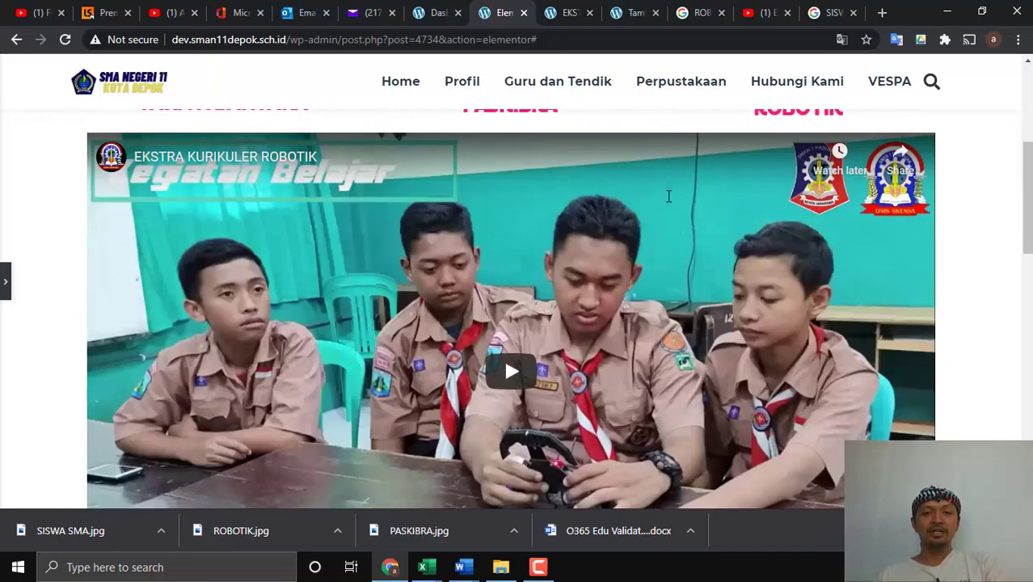
scroll(670, 195, up, 5)
scroll(670, 196, up, 6)
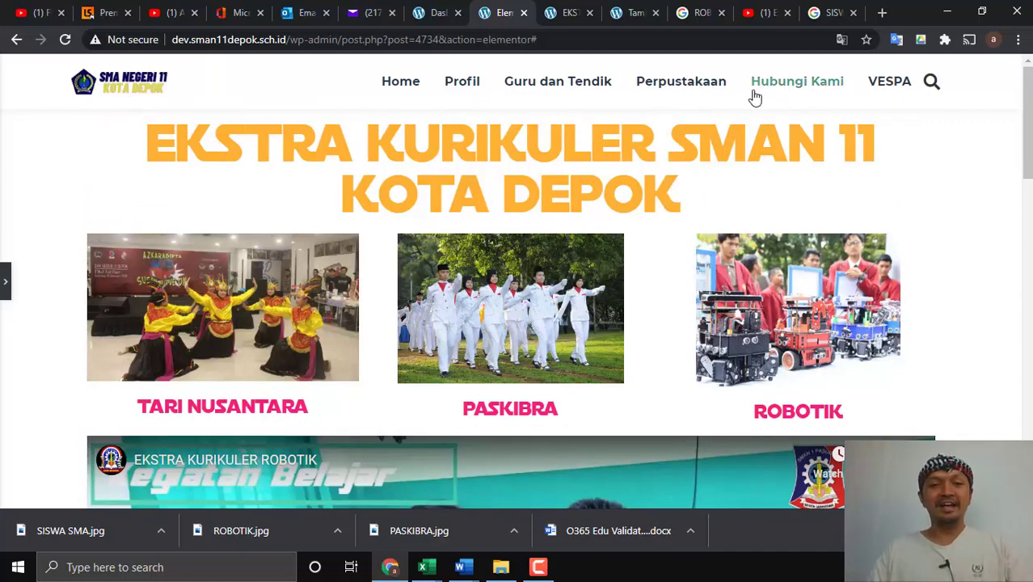
scroll(606, 308, down, 10)
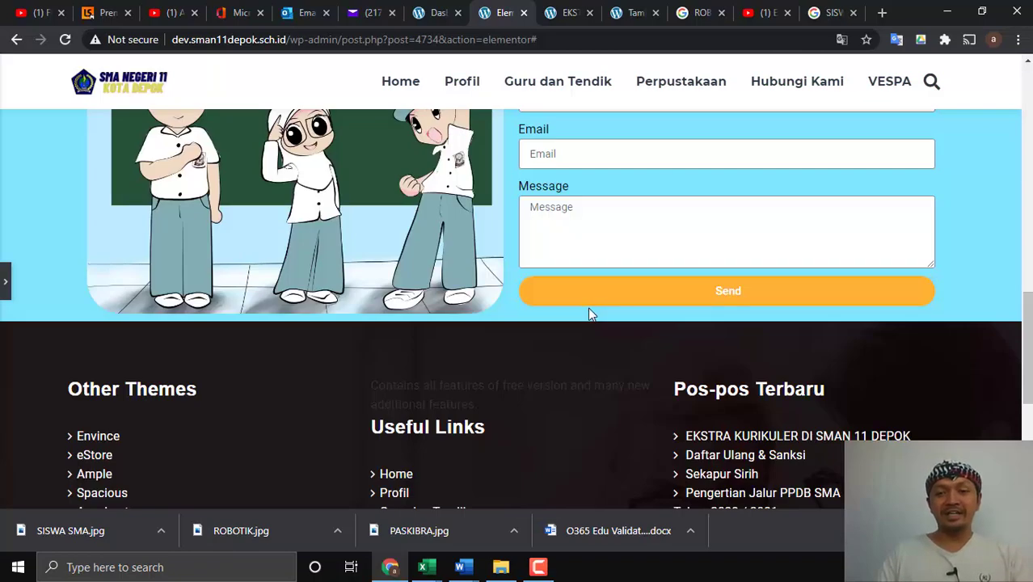
scroll(598, 312, up, 10)
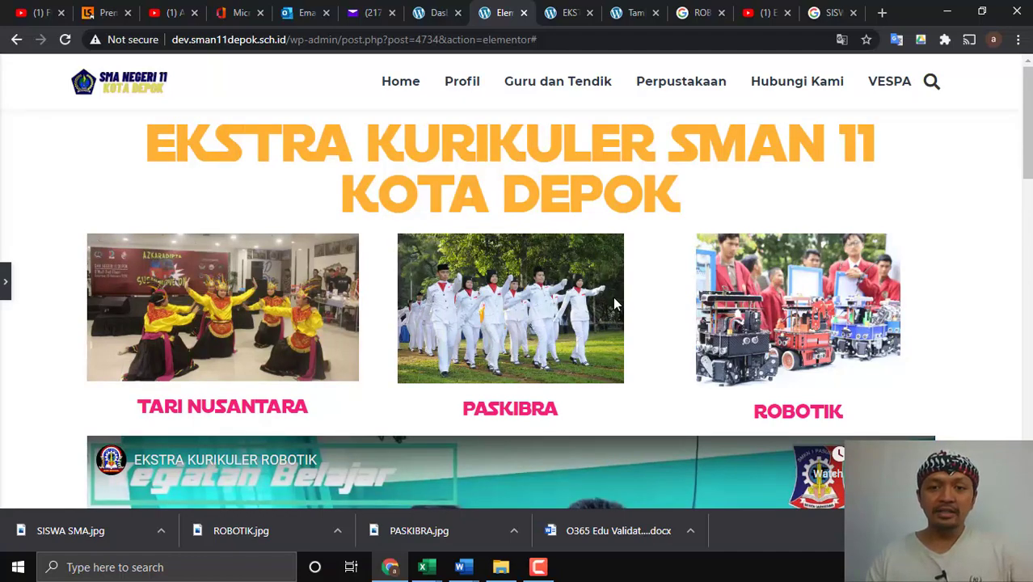
scroll(616, 279, down, 5)
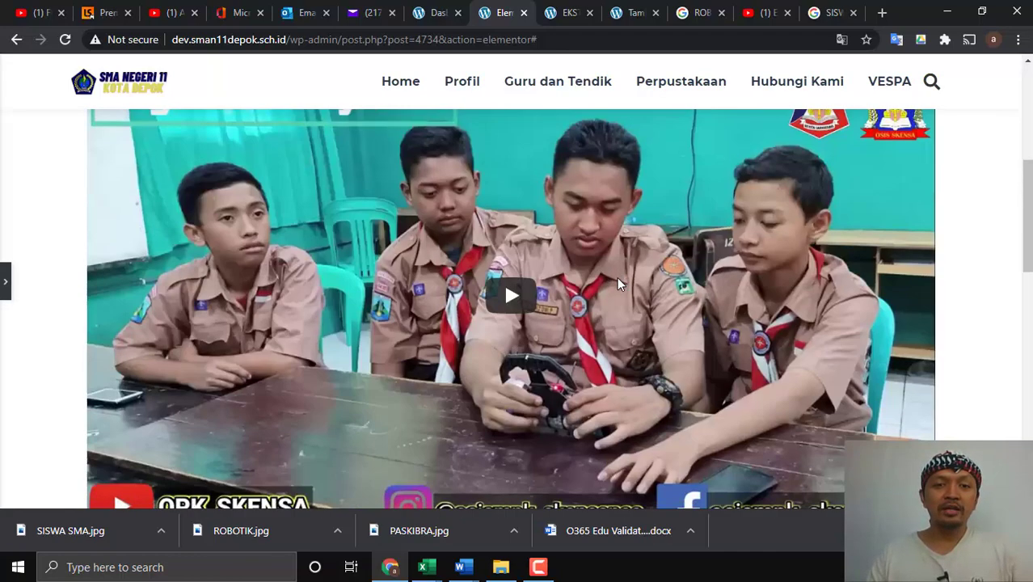
scroll(617, 277, up, 5)
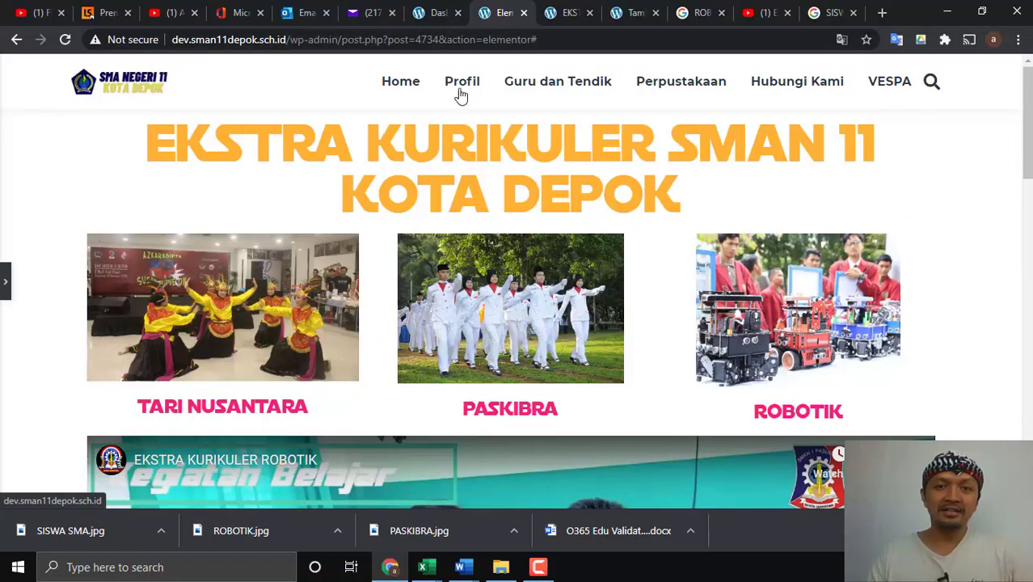
scroll(570, 423, down, 10)
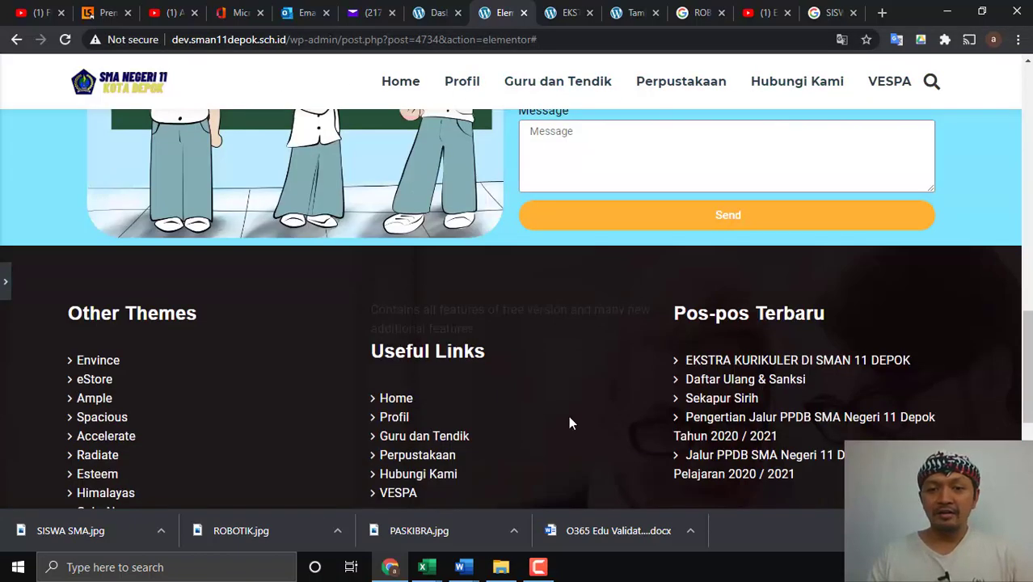
scroll(397, 405, up, 10)
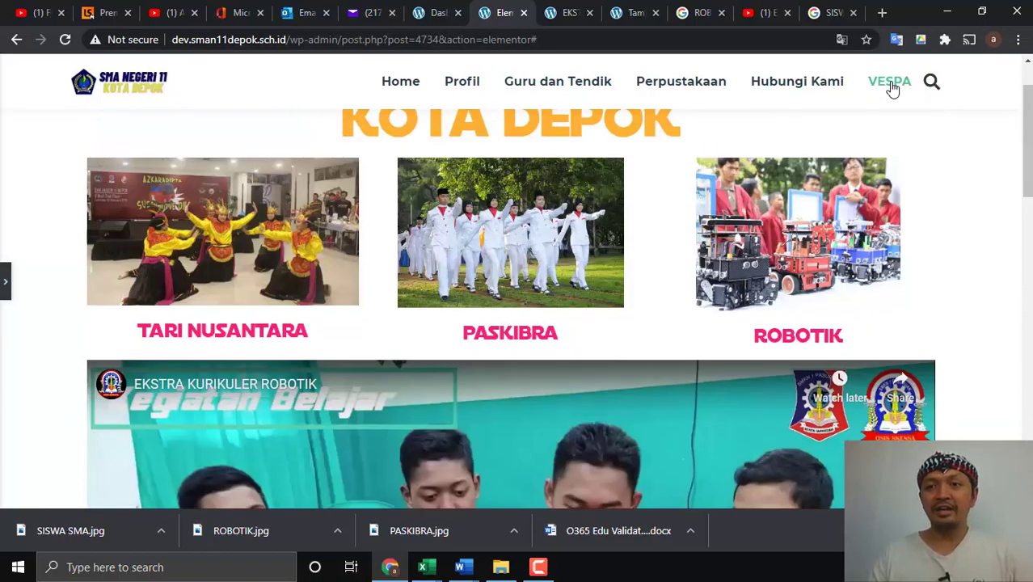
Open the site's VESPA page and examine its hero, features, gallery and contact form sections as a design example.
click(890, 83)
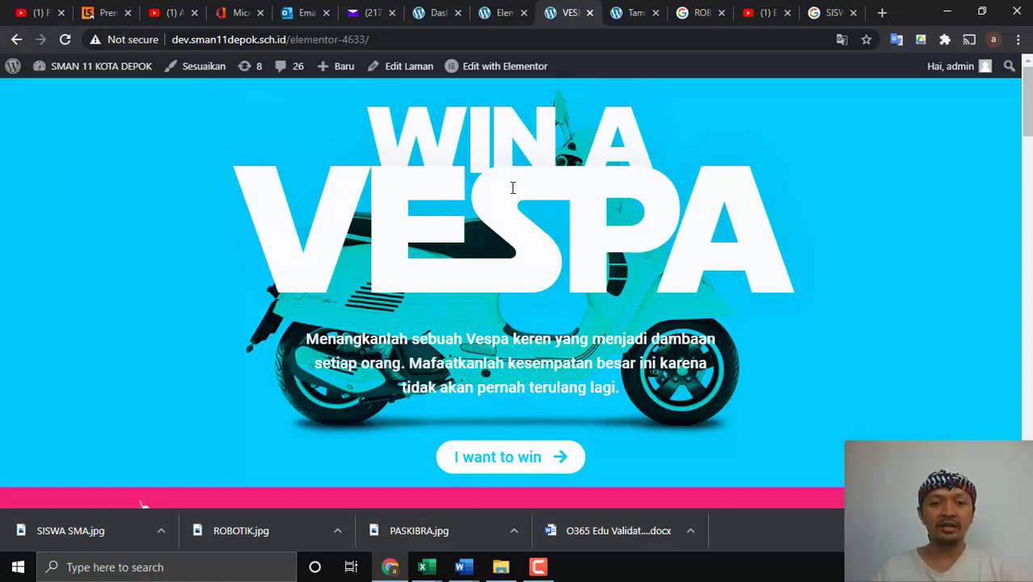
scroll(518, 363, down, 1)
scroll(517, 390, down, 3)
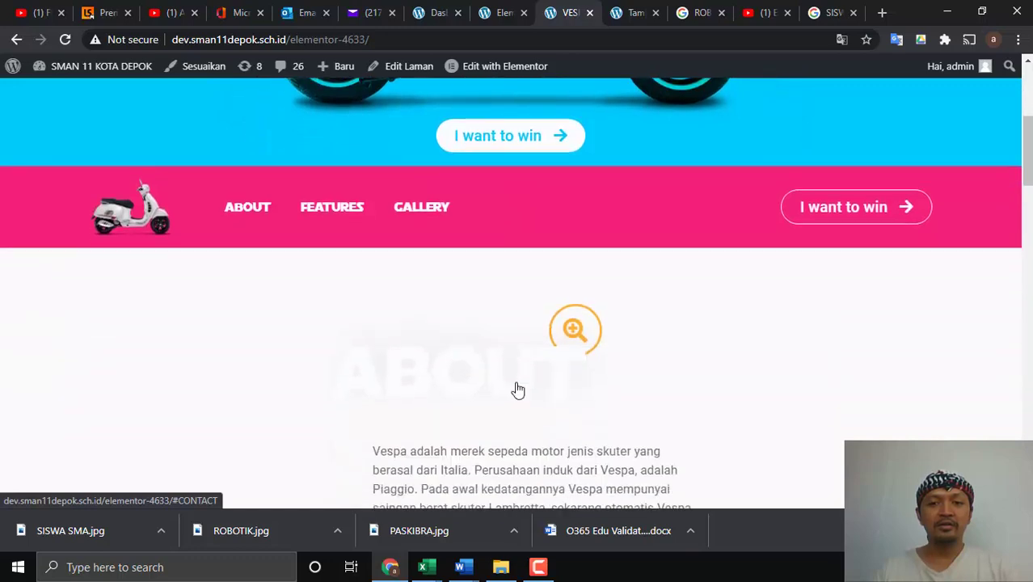
scroll(518, 390, down, 9)
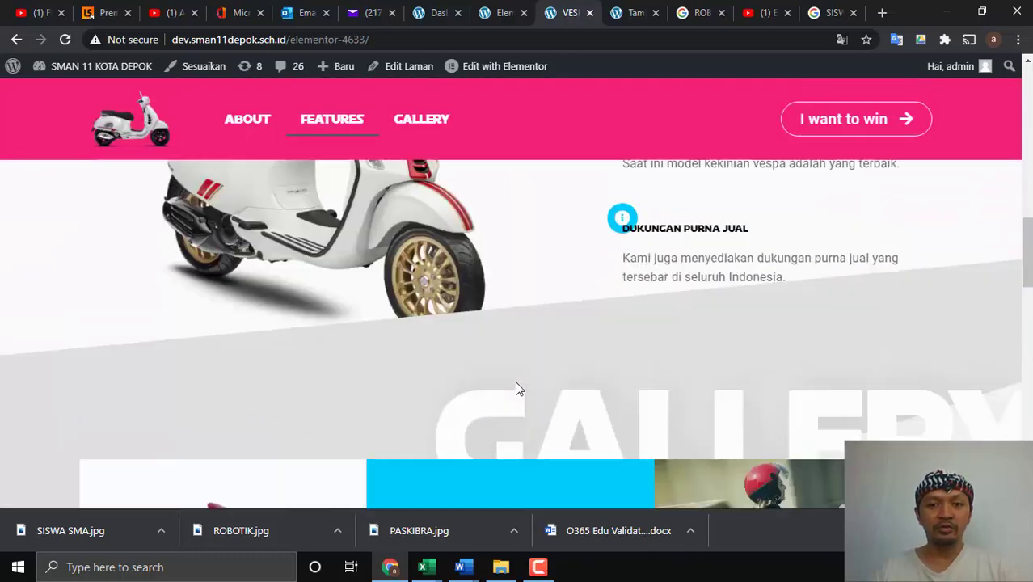
scroll(518, 388, down, 3)
scroll(518, 388, up, 2)
scroll(515, 386, down, 3)
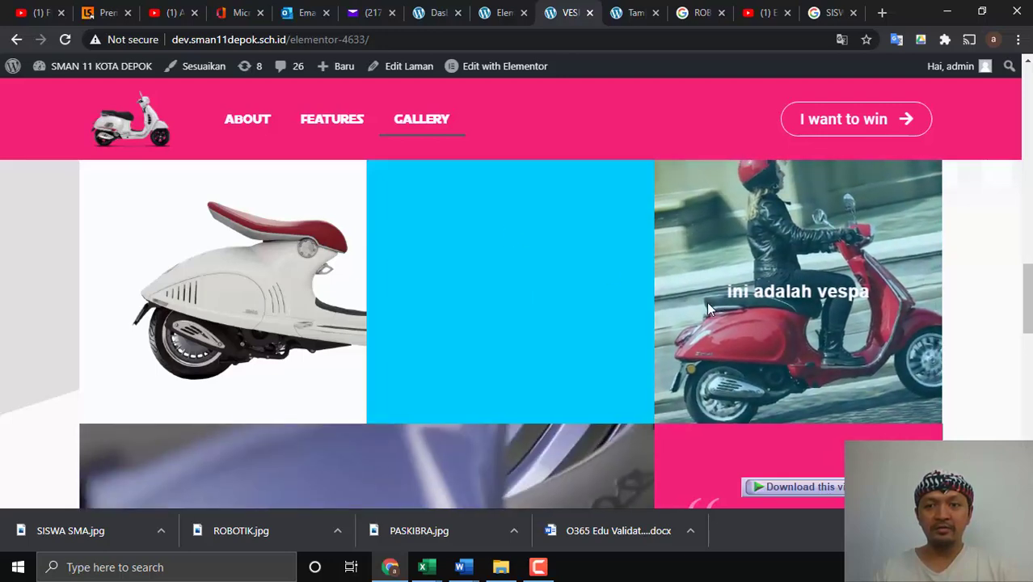
scroll(323, 317, down, 3)
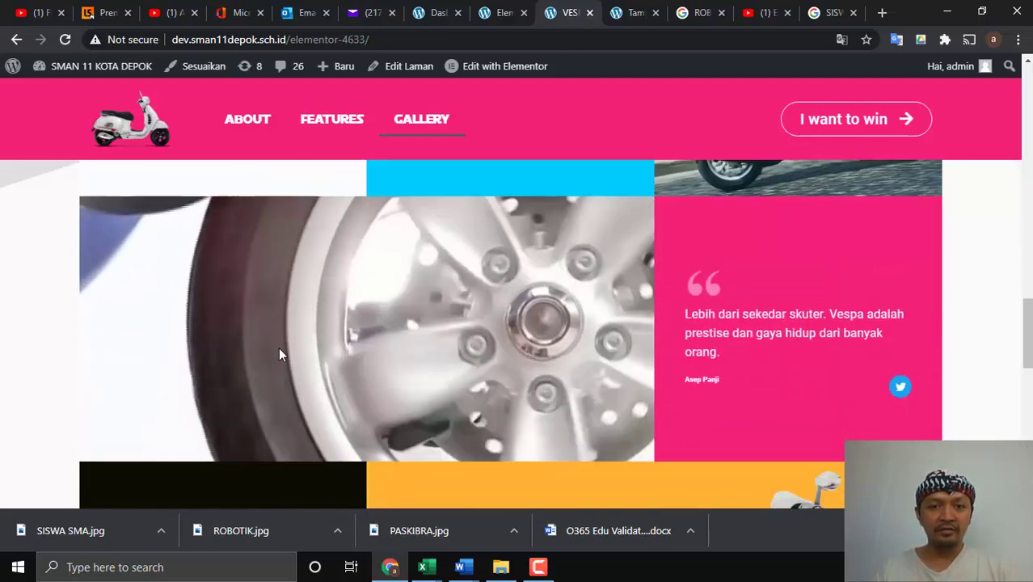
scroll(278, 353, down, 3)
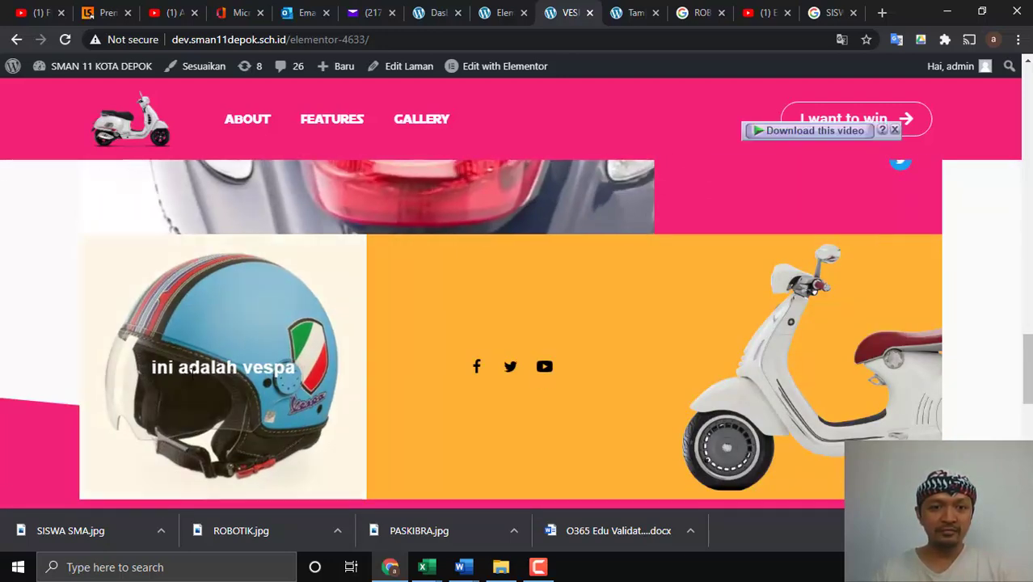
scroll(549, 338, down, 6)
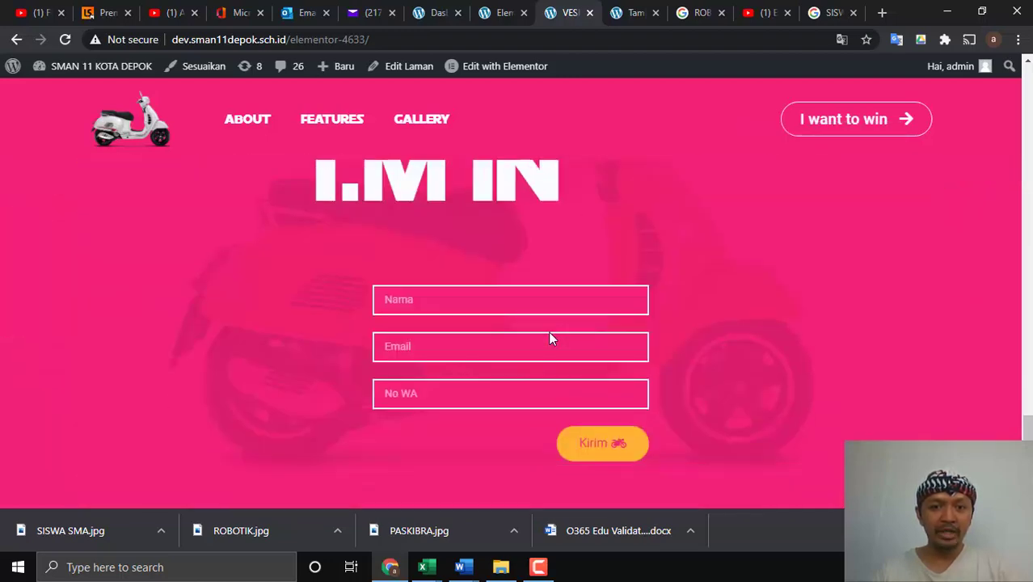
scroll(518, 323, down, 1)
scroll(523, 323, up, 20)
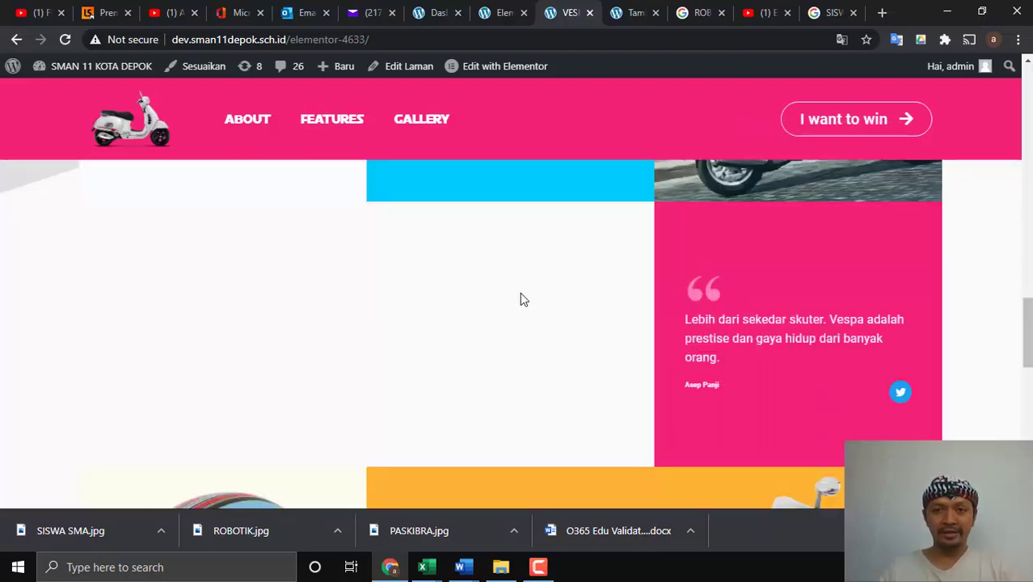